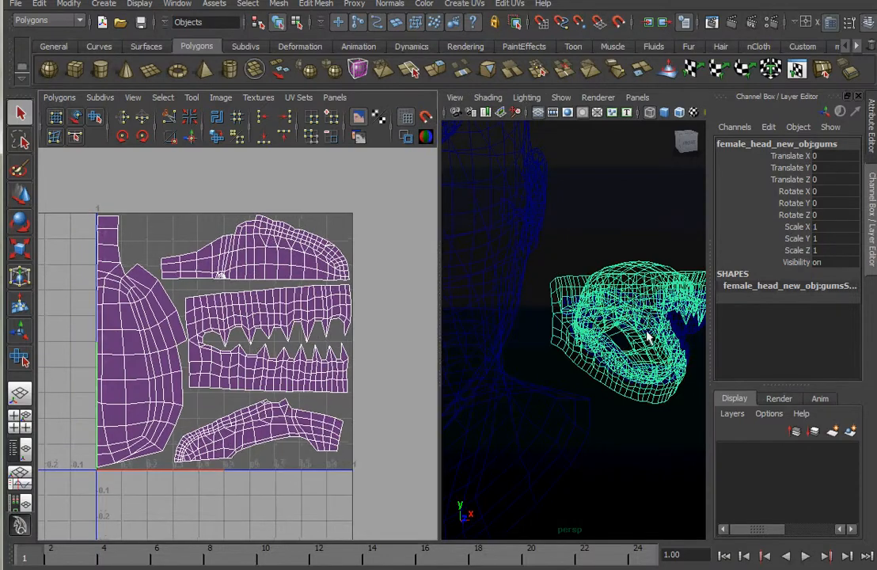
Separate the topmost overlapping gum UV shell with the Move UV Shell tool, moving it straight up above the UV square
alt+middle_drag(638, 334, 584, 346)
scroll(250, 341, up, 2)
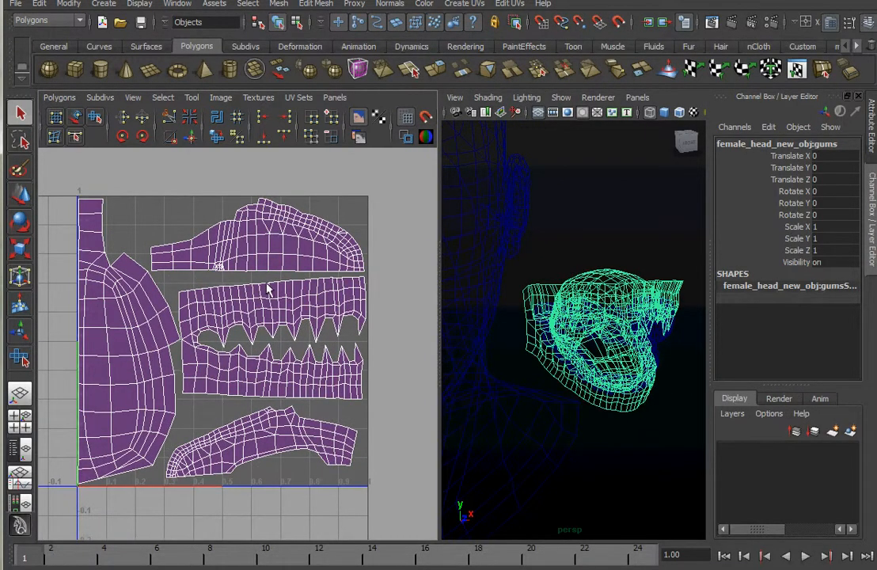
scroll(279, 255, down, 2)
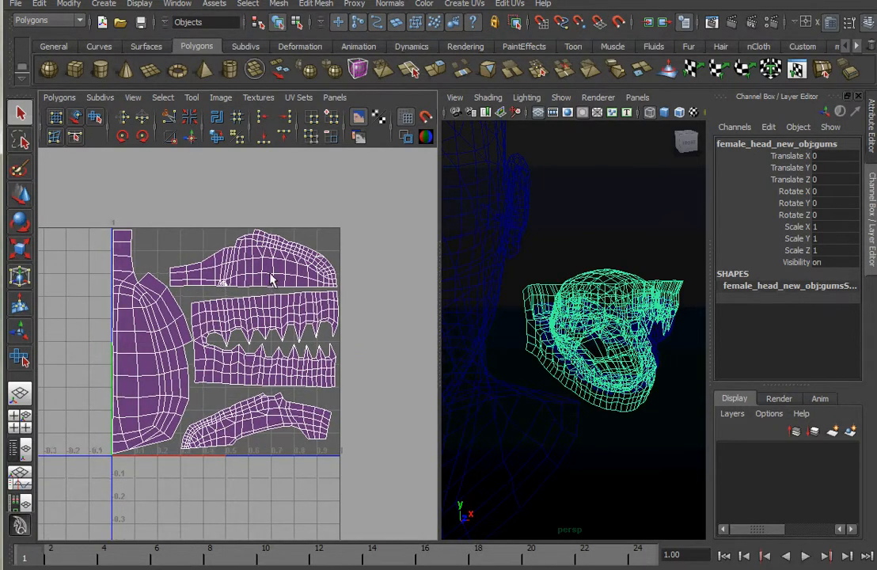
key(F8)
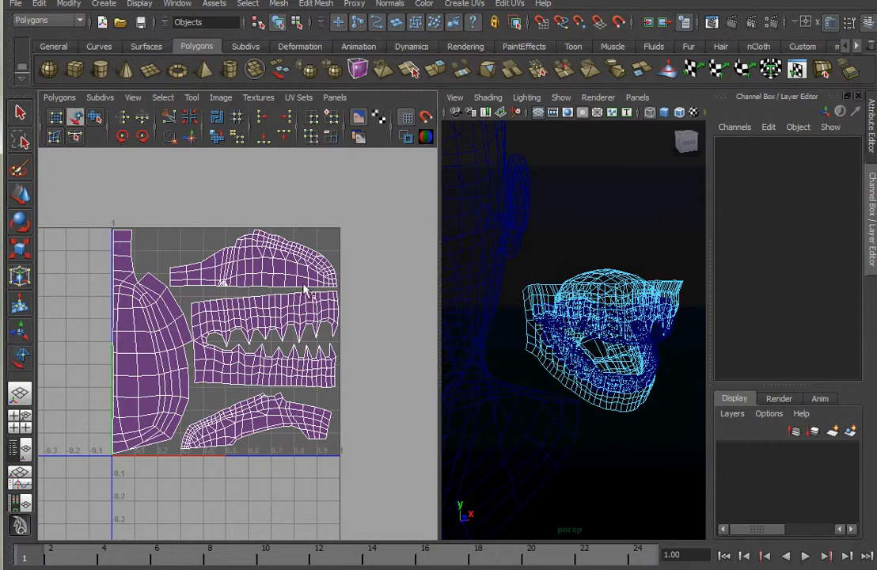
click(274, 281)
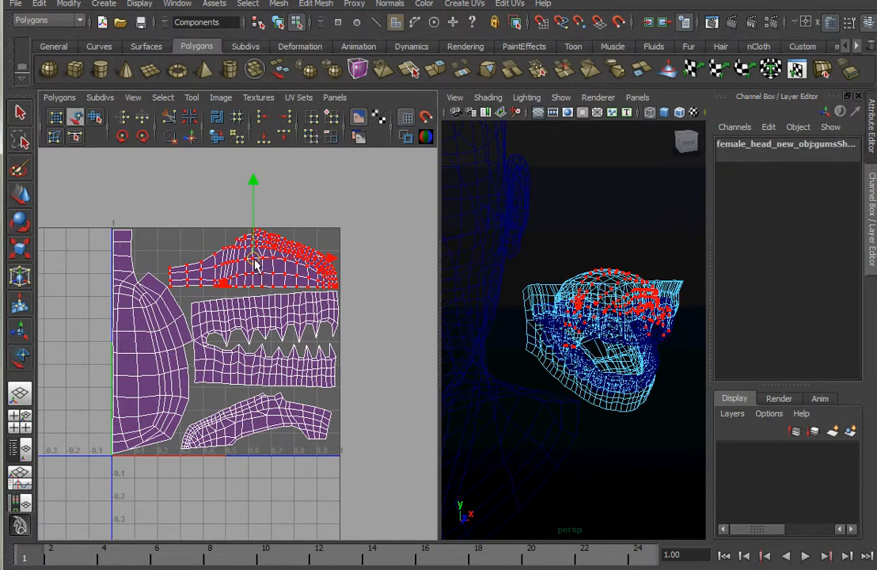
drag(254, 258, 254, 190)
Move the overlapping shell with the tooth-shaped cutouts and the lowest curved shell out past the right edge of the UV square
click(269, 318)
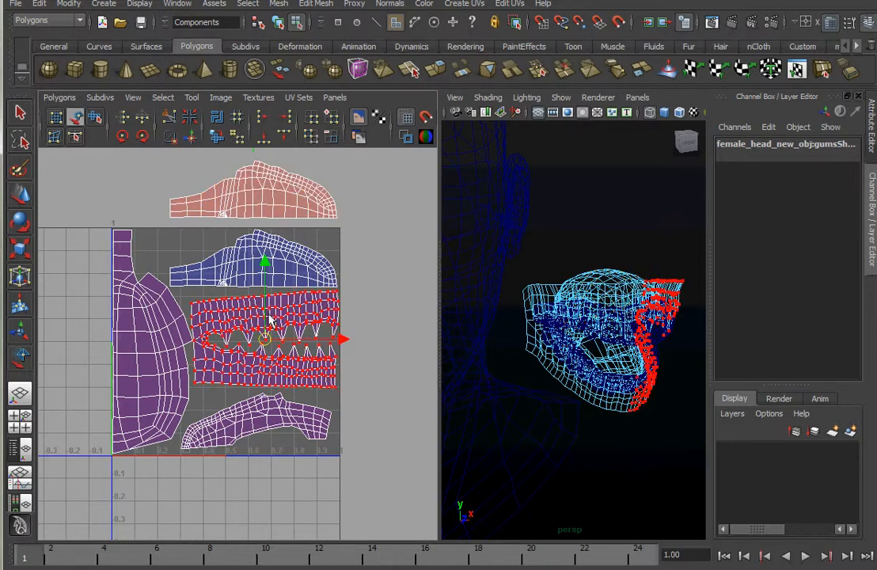
drag(268, 338, 417, 337)
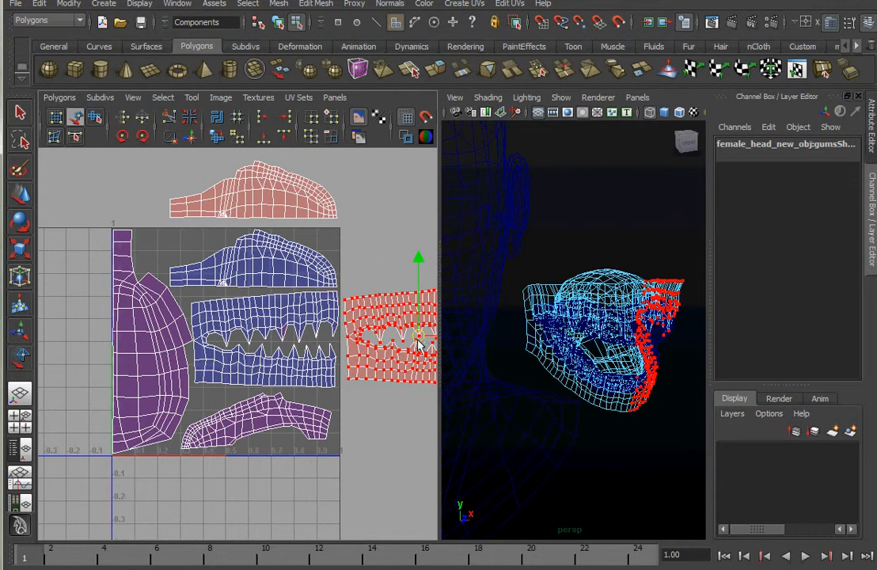
click(276, 421)
drag(259, 425, 423, 418)
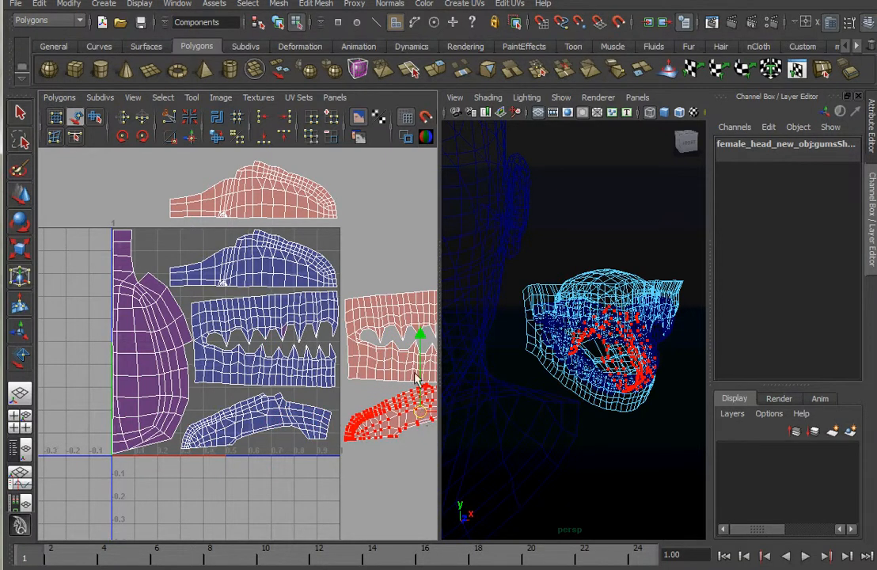
Move the overlapping large half-oval UV shell out past the left edge of the UV square
click(76, 117)
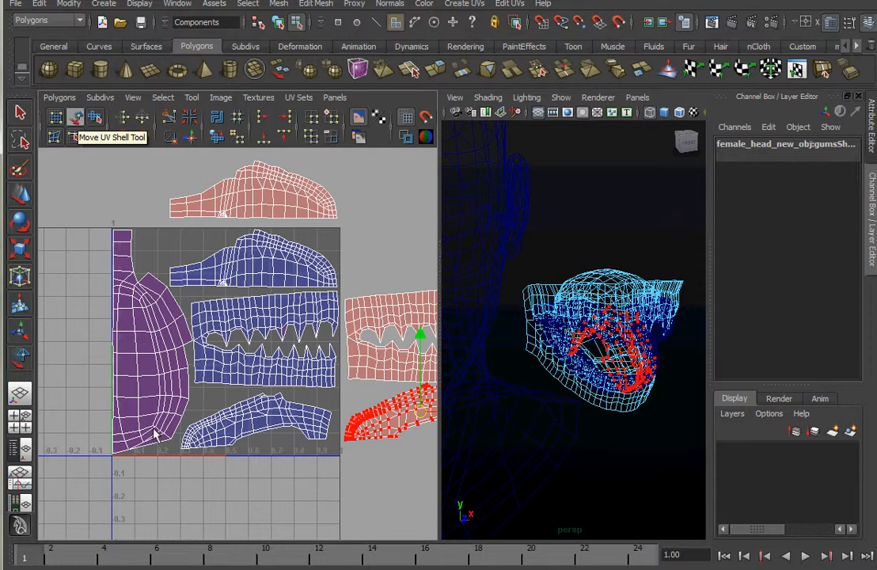
click(141, 362)
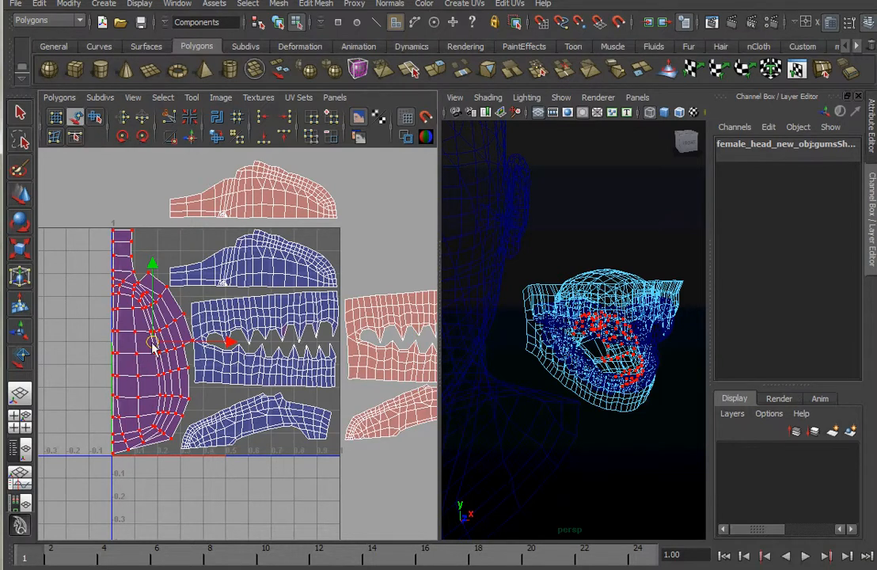
drag(153, 346, 69, 349)
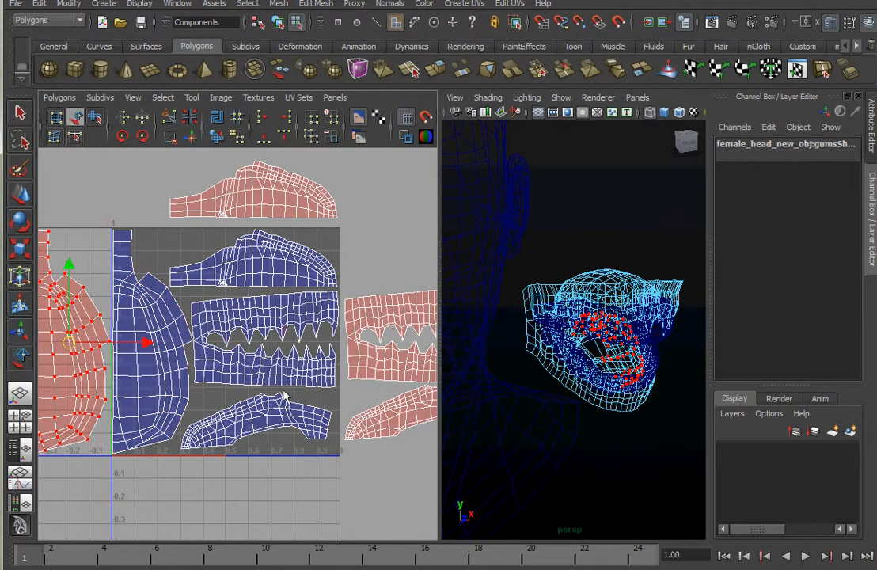
Widen the UV editor view and move the shell above the UV square into the right-hand column, over the toothed shell
scroll(285, 396, down, 2)
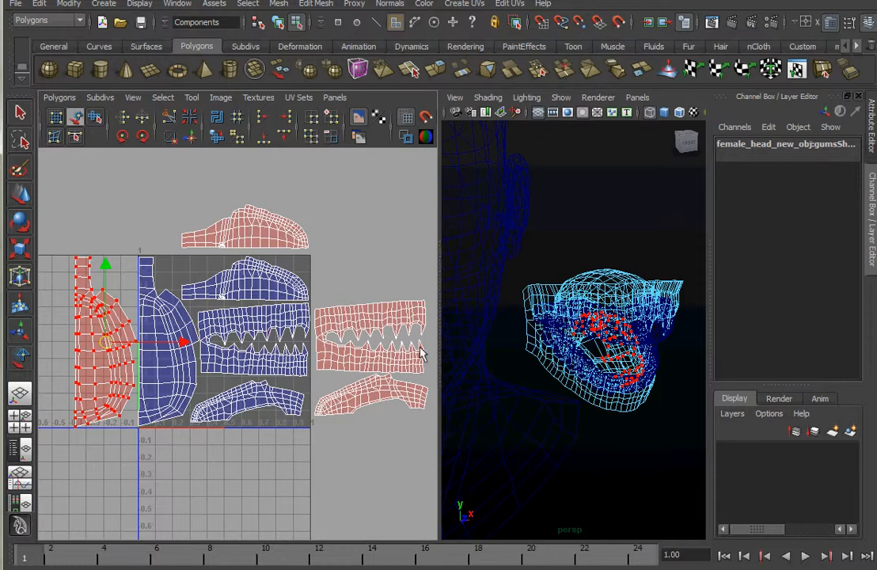
drag(437, 339, 458, 339)
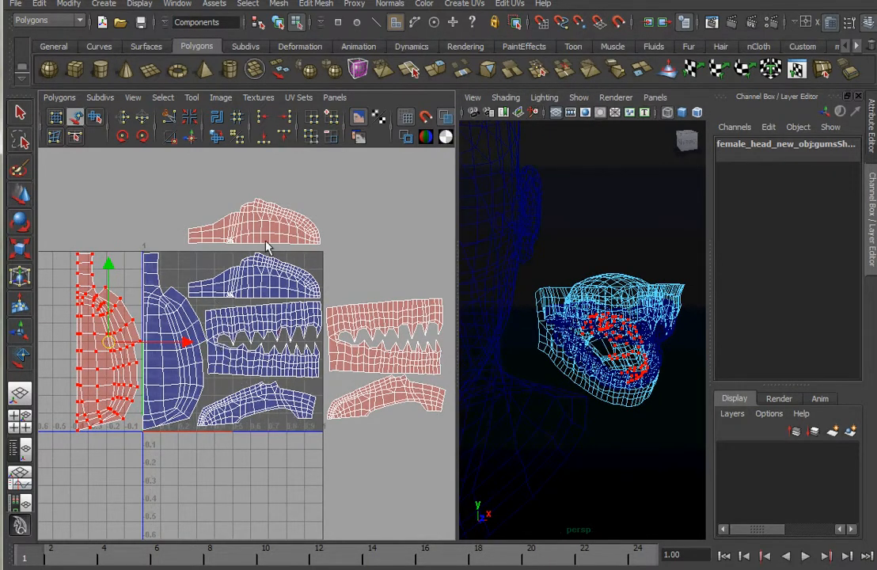
click(259, 218)
drag(255, 224, 393, 267)
Flip the half-oval UV shell outside the left edge of the UV square so it mirrors its counterpart
click(99, 364)
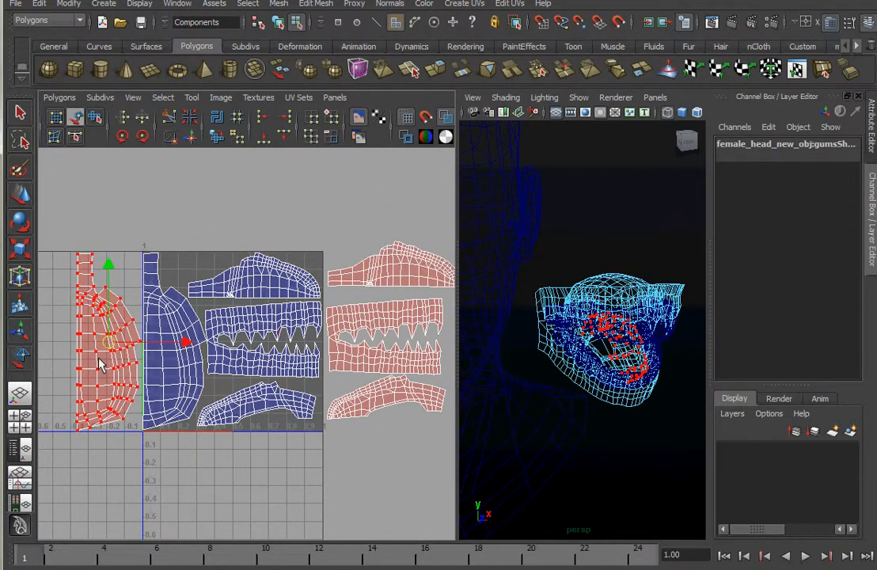
click(59, 98)
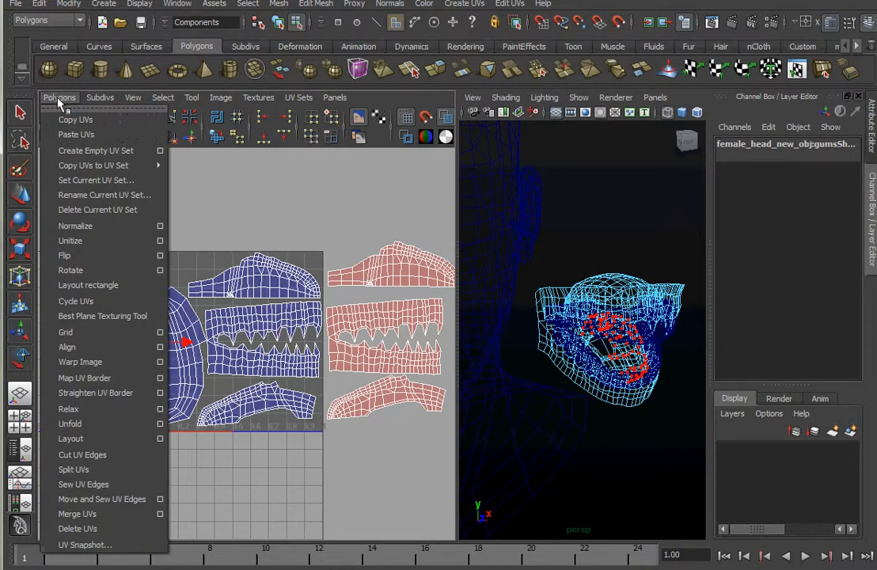
click(70, 255)
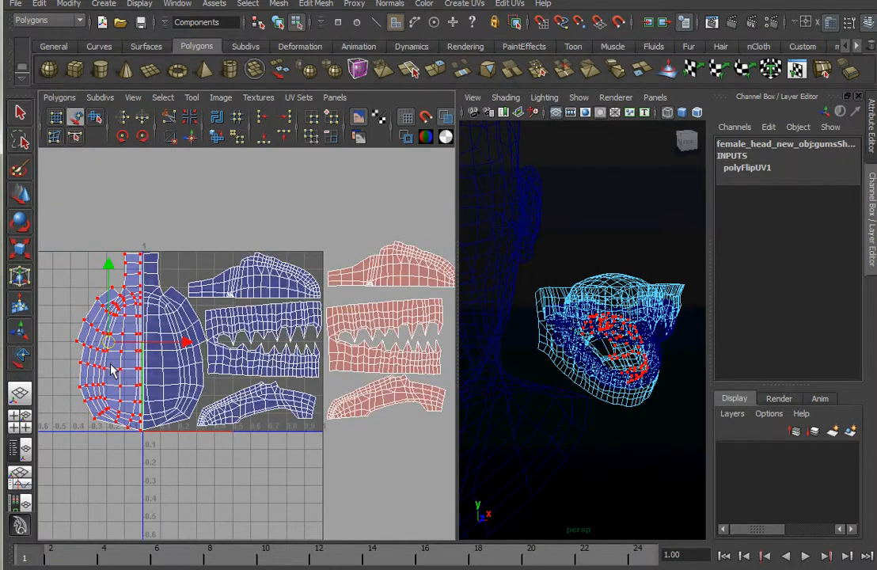
Select the three gum UV shells beyond the right edge of the UV square and flip them horizontally
alt+middle_drag(337, 343, 264, 342)
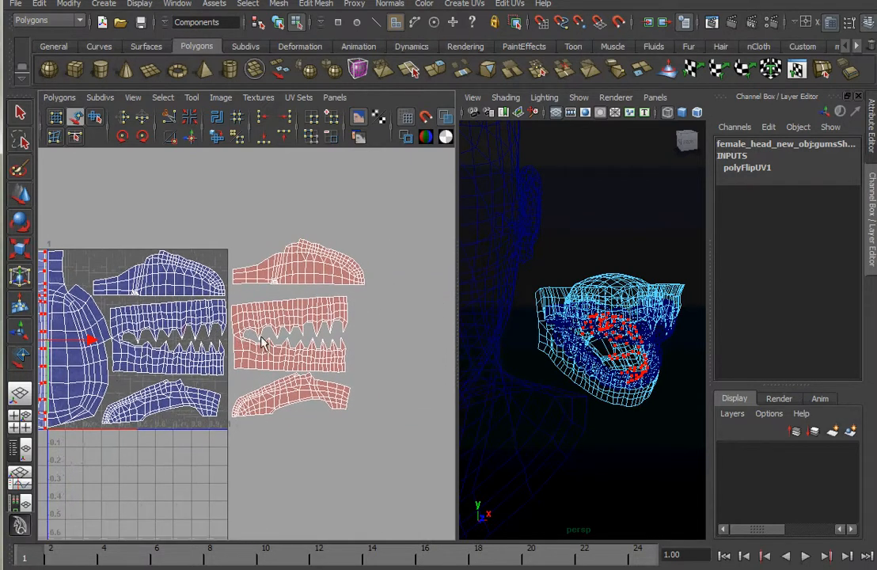
drag(232, 243, 348, 420)
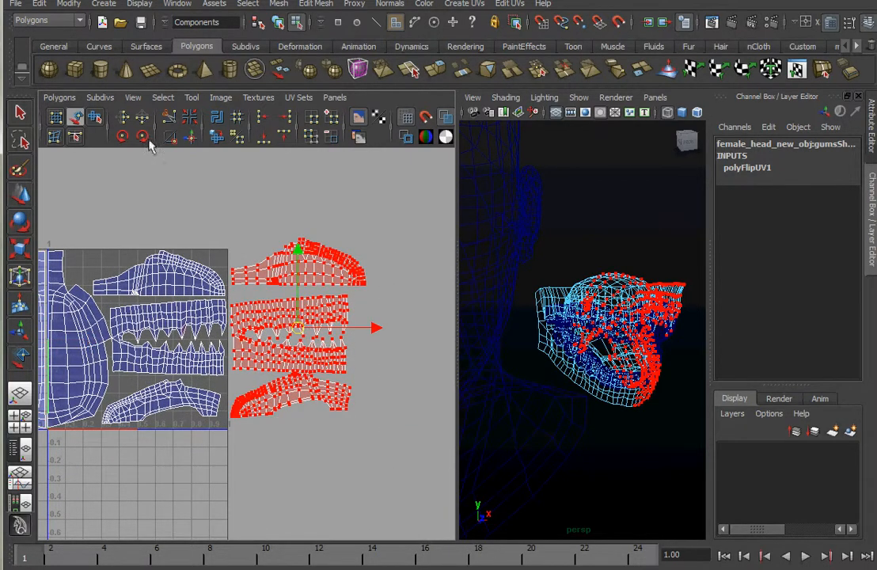
click(60, 98)
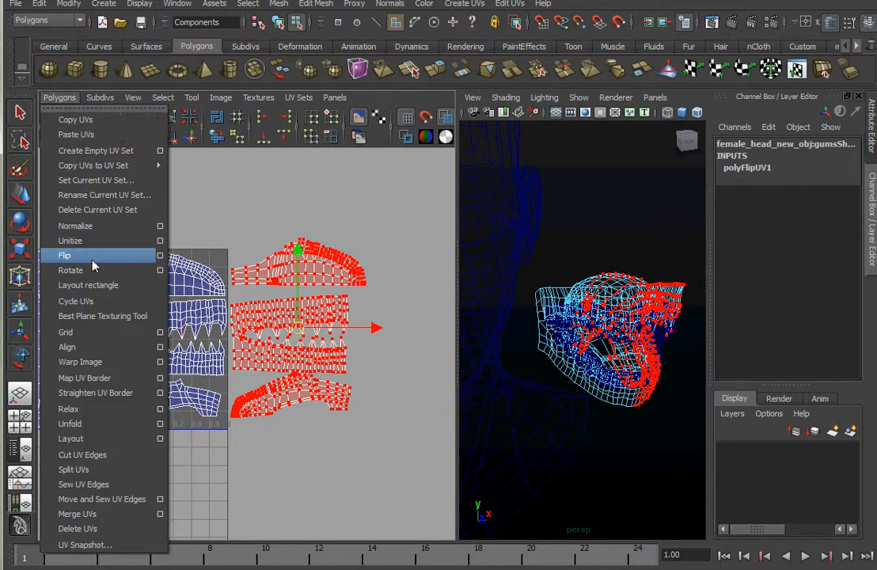
click(72, 256)
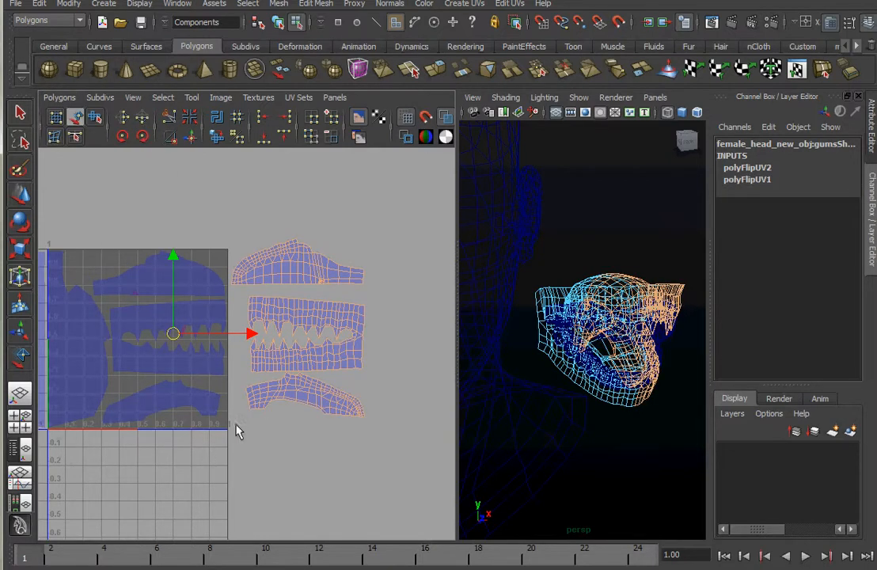
Select the border edges along the centre seam of the two half-oval shells and join them with Move and Sew UVs
alt+middle_drag(237, 430, 333, 381)
alt+middle_drag(248, 421, 336, 433)
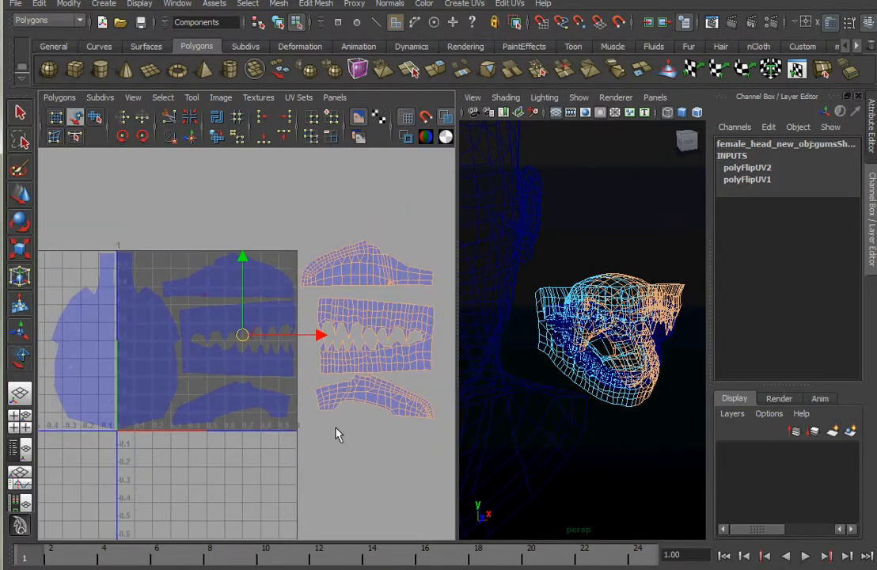
click(117, 360)
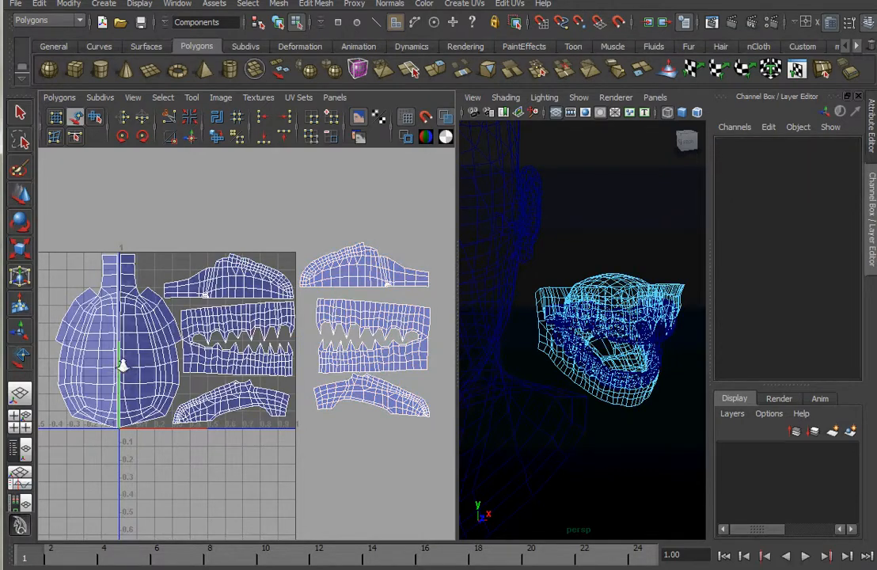
alt+right_drag(123, 365, 278, 344)
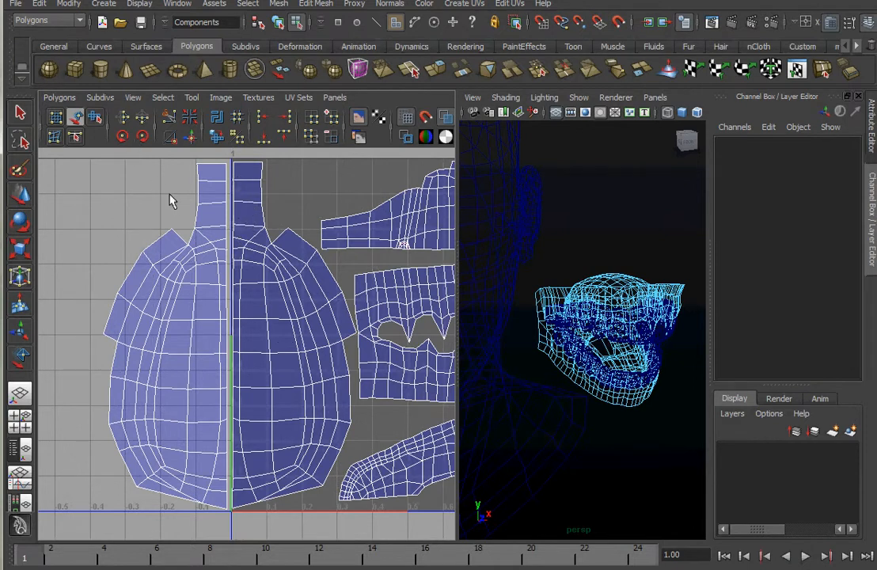
right_drag(231, 280, 232, 243)
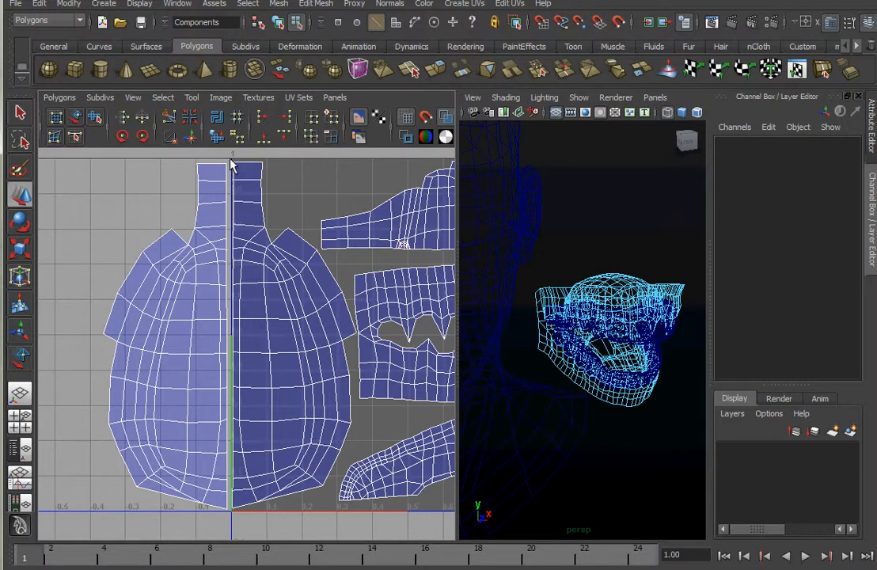
drag(231, 164, 242, 503)
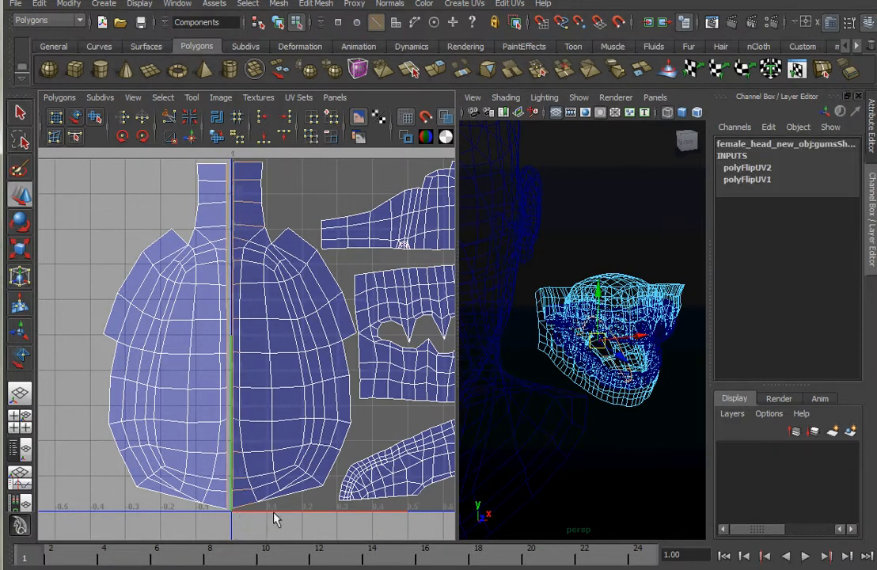
drag(276, 518, 238, 171)
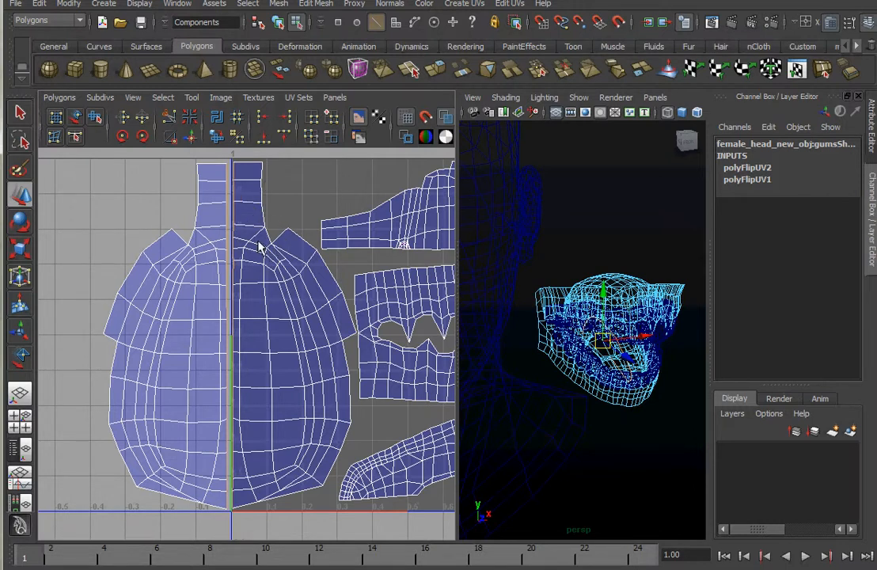
shift+right_click(234, 204)
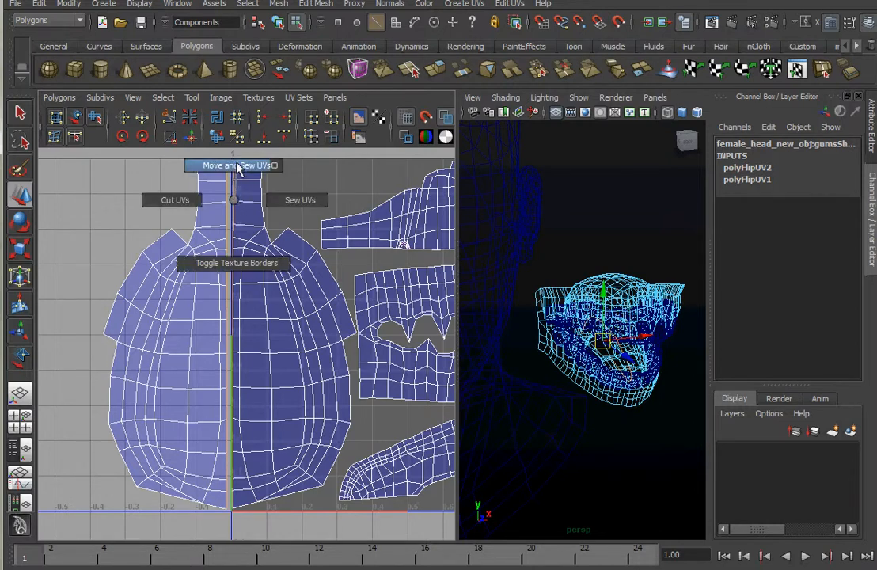
click(238, 167)
Select the UVs around the small folded arch on the upper gum shell's lower edge and unfold them with the Smooth UV tool
alt+middle_drag(270, 313, 159, 309)
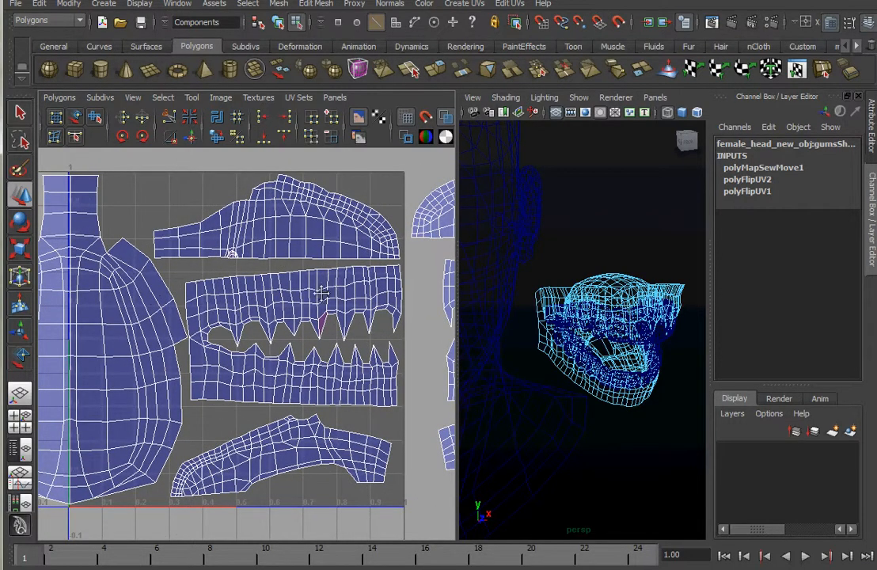
alt+middle_drag(281, 253, 72, 261)
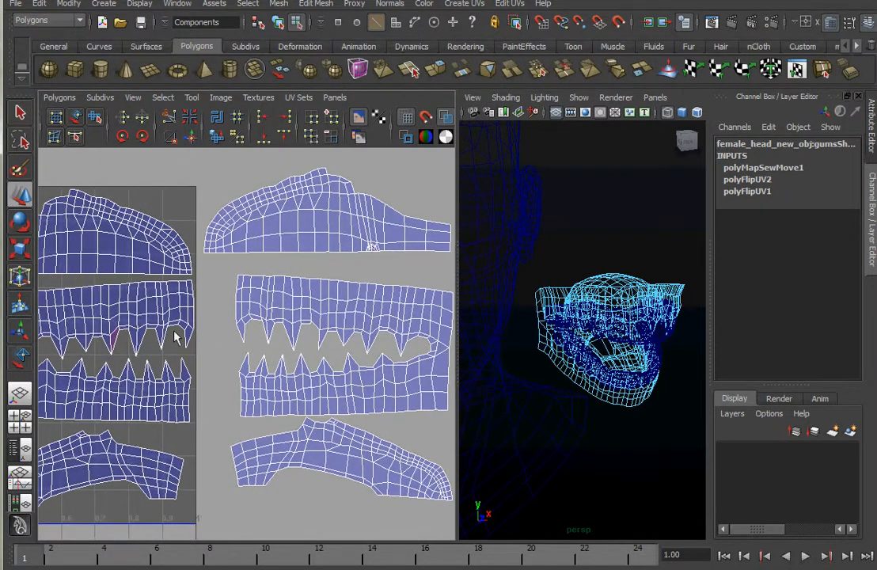
scroll(158, 301, up, 2)
scroll(182, 269, up, 2)
scroll(336, 355, up, 2)
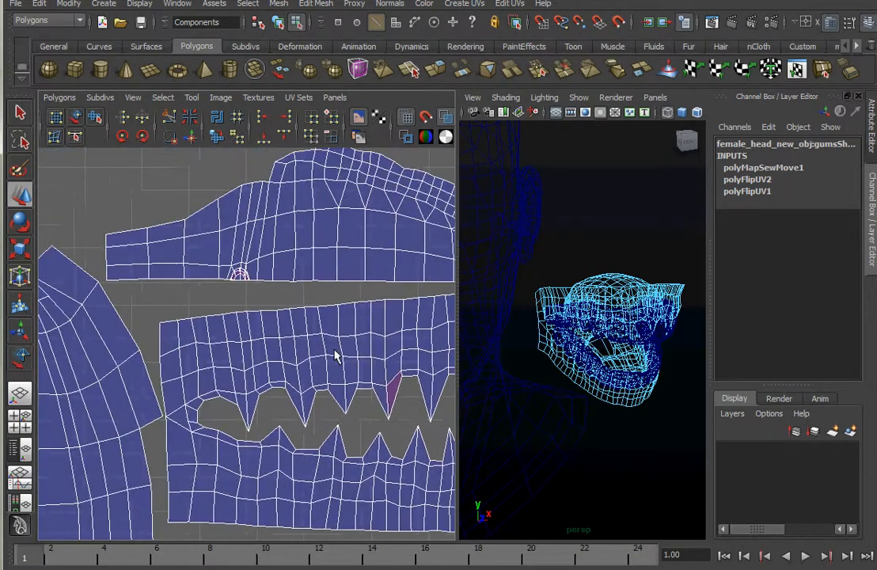
scroll(340, 348, up, 1)
scroll(251, 380, up, 1)
scroll(168, 343, up, 1)
scroll(238, 345, up, 2)
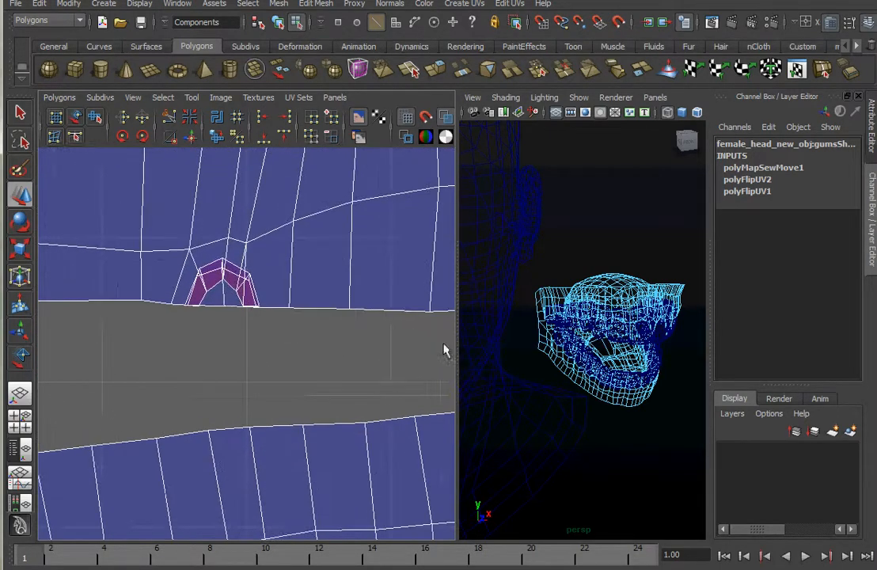
right_click(230, 294)
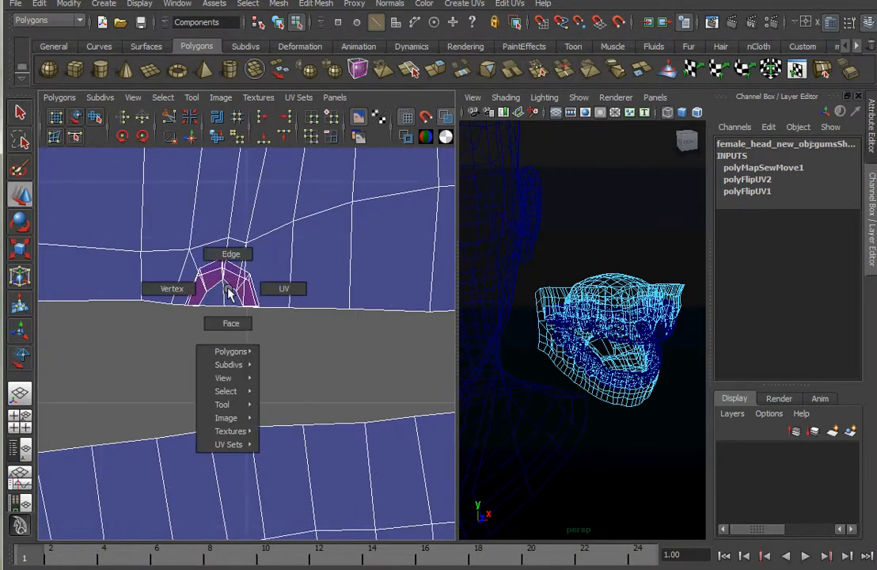
click(284, 289)
drag(178, 240, 274, 352)
drag(200, 307, 270, 360)
click(95, 117)
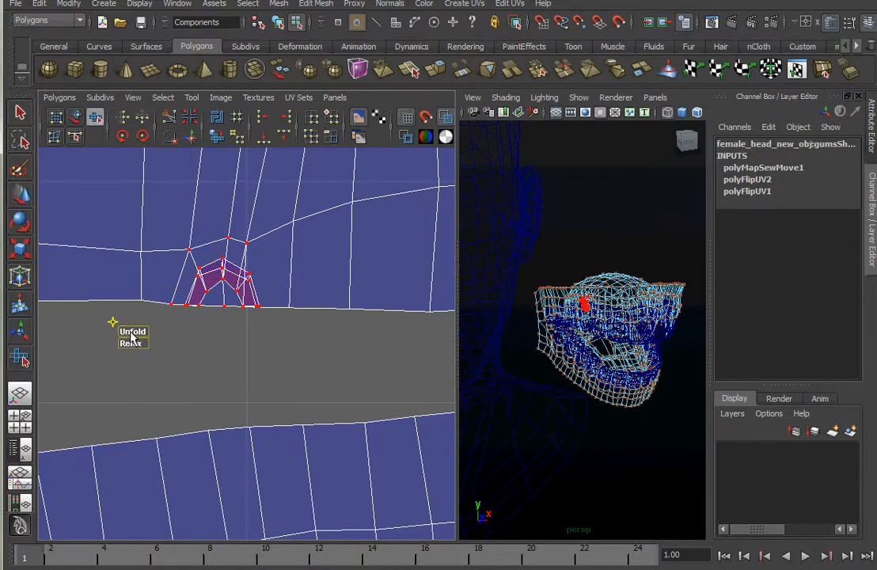
drag(130, 332, 276, 370)
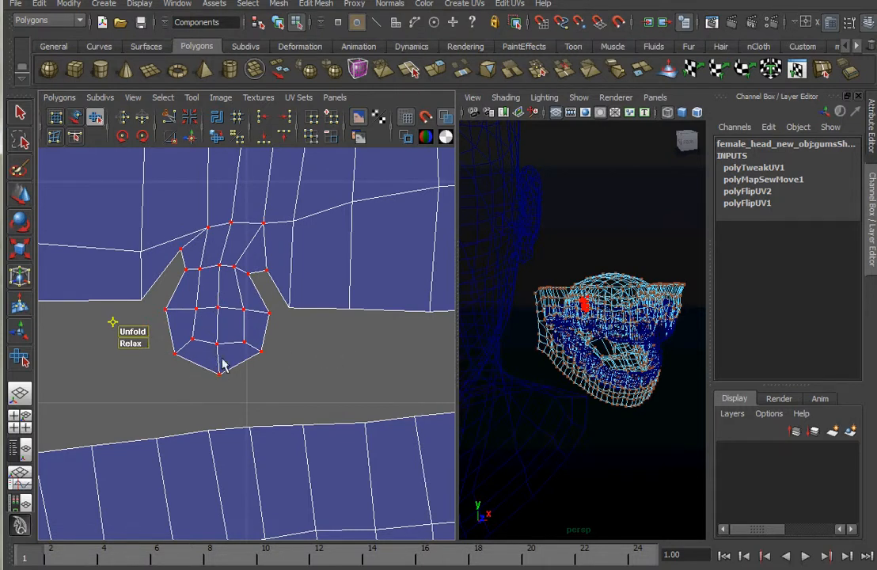
Move the unfolded arch UVs down below the upper gum shell and pull the adjoining border UV down to straighten its lower edge
key(w)
drag(214, 305, 219, 302)
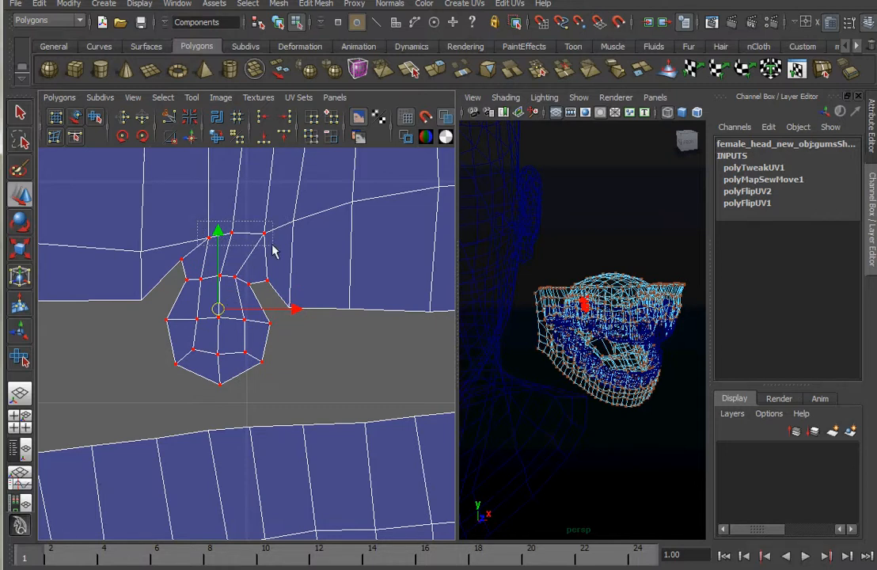
drag(220, 327, 220, 353)
click(181, 284)
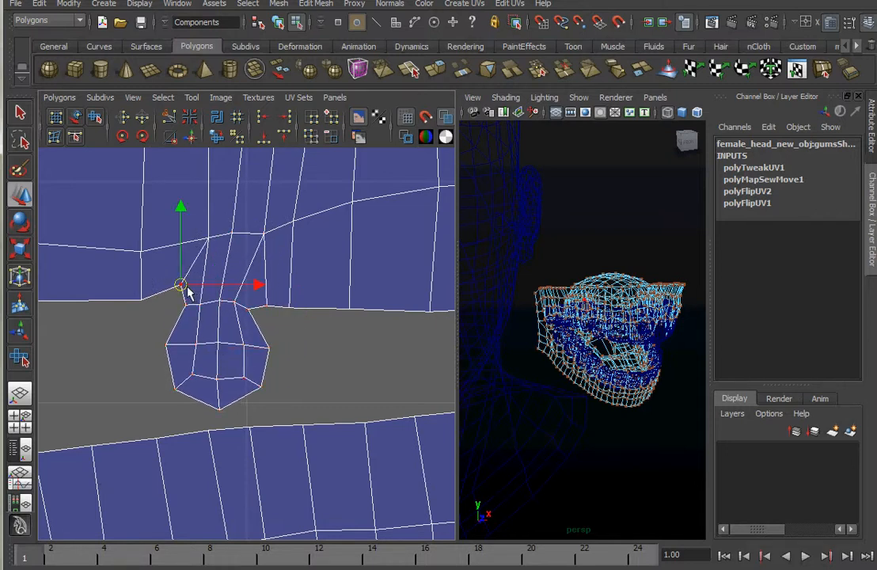
drag(182, 285, 165, 301)
scroll(272, 340, down, 2)
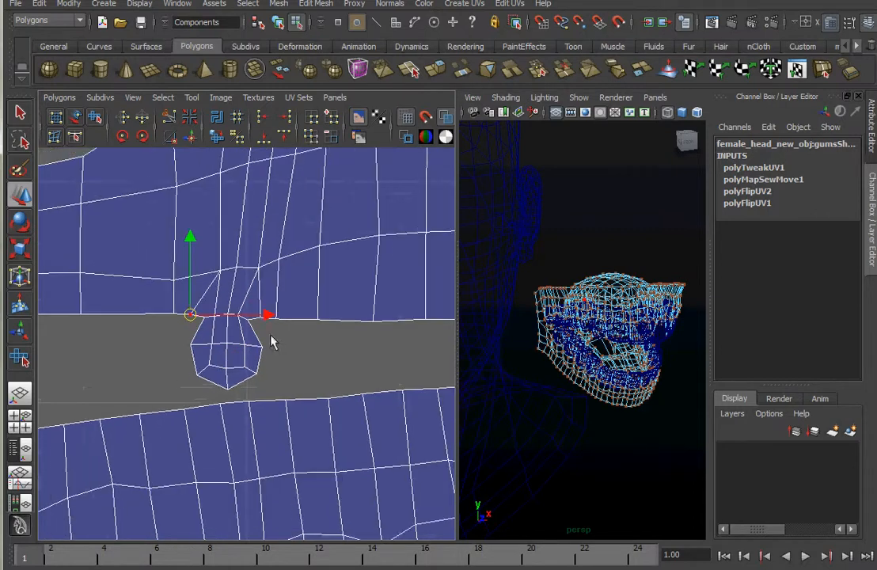
Select the inner UVs of the unfolded bulb and examine where they sit on the shaded gums model behind the front teeth
drag(190, 342, 265, 378)
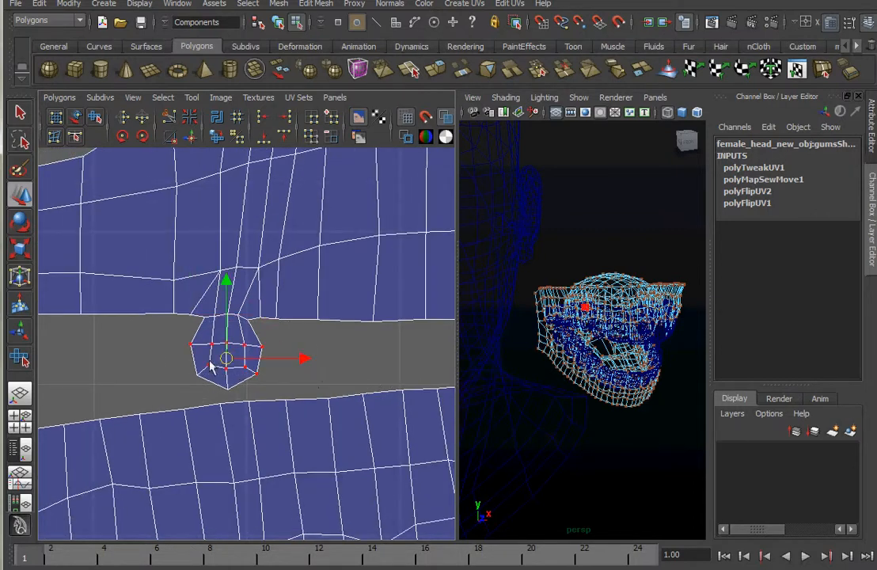
alt+drag(486, 357, 595, 331)
key(5)
scroll(595, 330, up, 6)
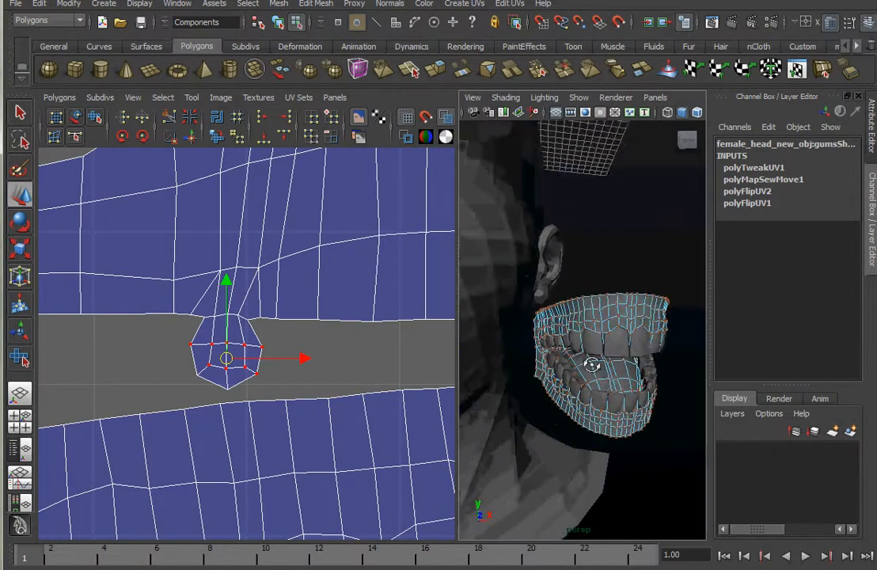
alt+drag(675, 395, 566, 348)
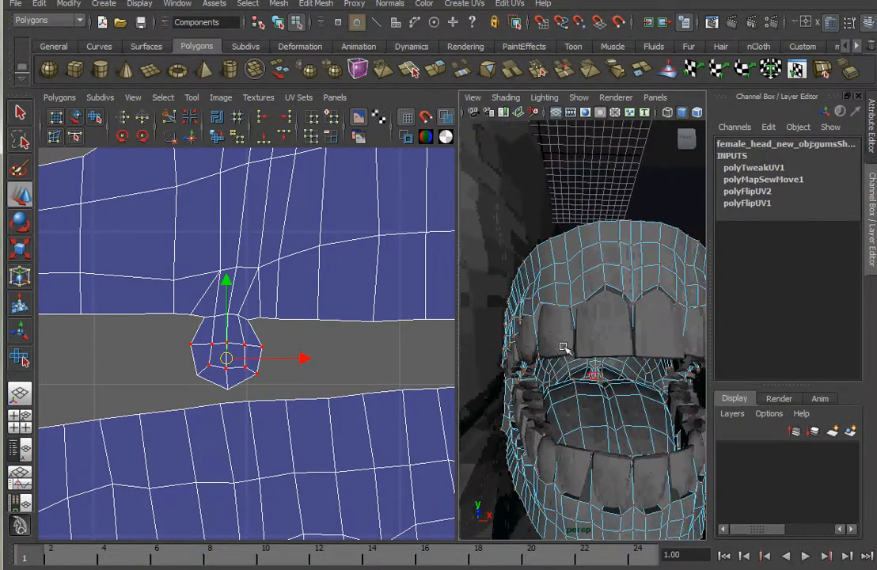
alt+right_drag(566, 348, 663, 409)
alt+drag(663, 409, 592, 427)
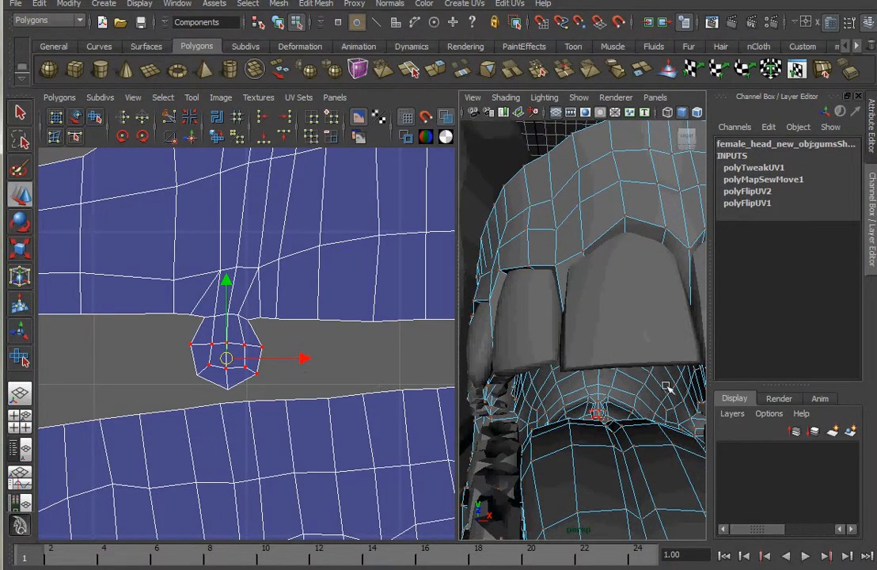
scroll(347, 356, down, 4)
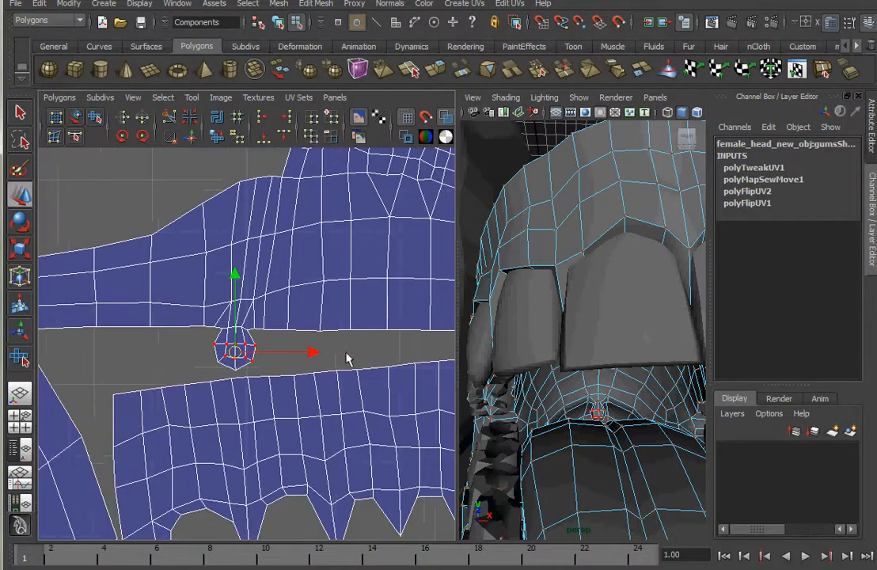
Select the UVs around the small folded arch on the mirrored upper gum shell and unfold them with the Smooth UV tool
alt+middle_drag(370, 350, 85, 338)
alt+middle_drag(386, 314, 246, 313)
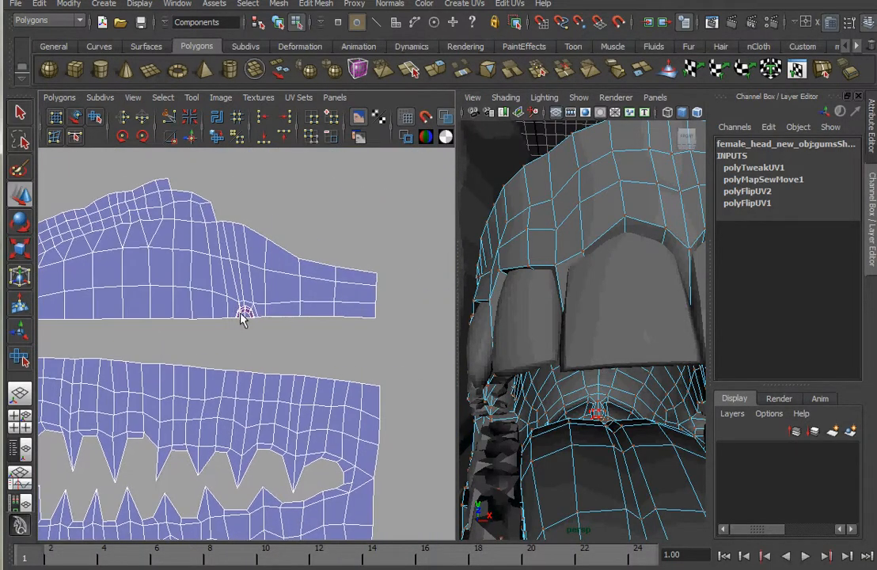
drag(224, 290, 266, 331)
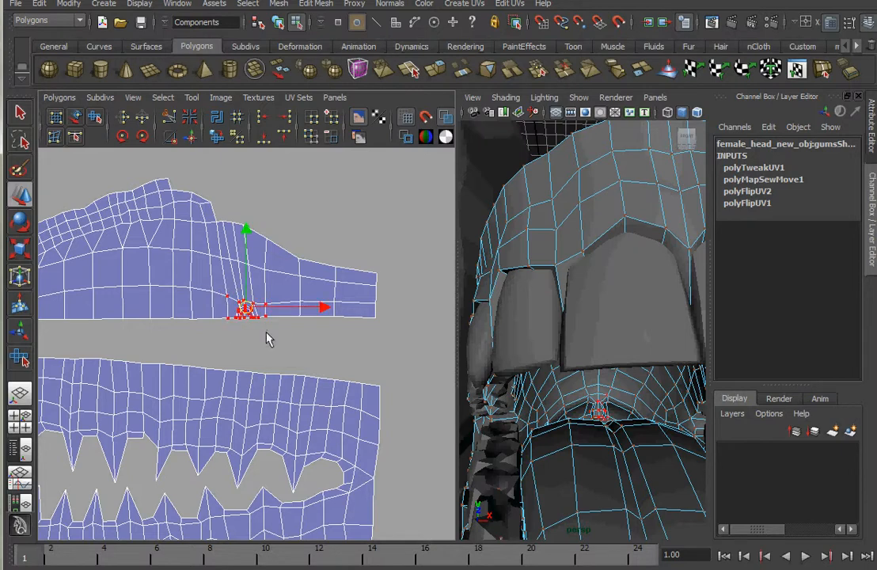
alt+right_drag(267, 332, 490, 349)
alt+middle_drag(258, 291, 219, 332)
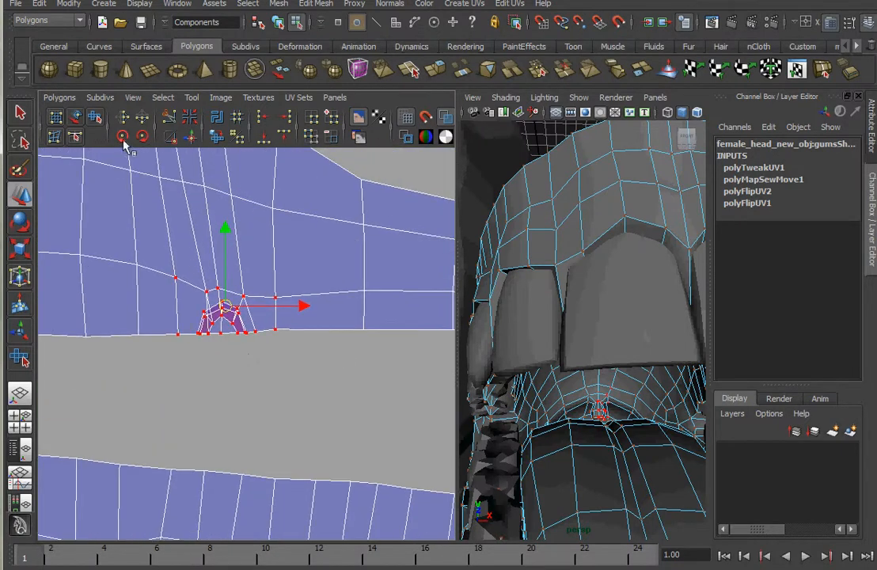
shift+right_drag(124, 342, 148, 352)
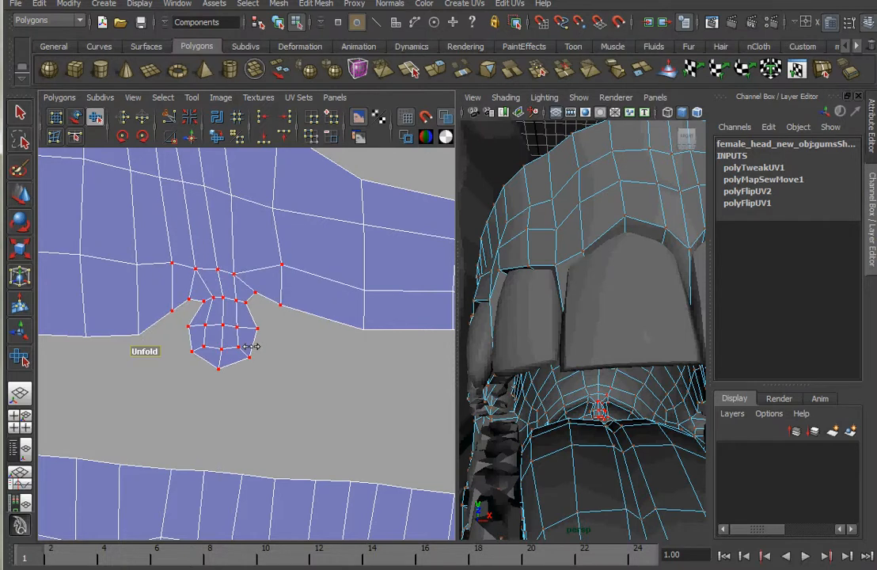
Move the mirrored shell's unfolded bulb down and lower the two border UVs beside its neck to even out the lower edge
key(w)
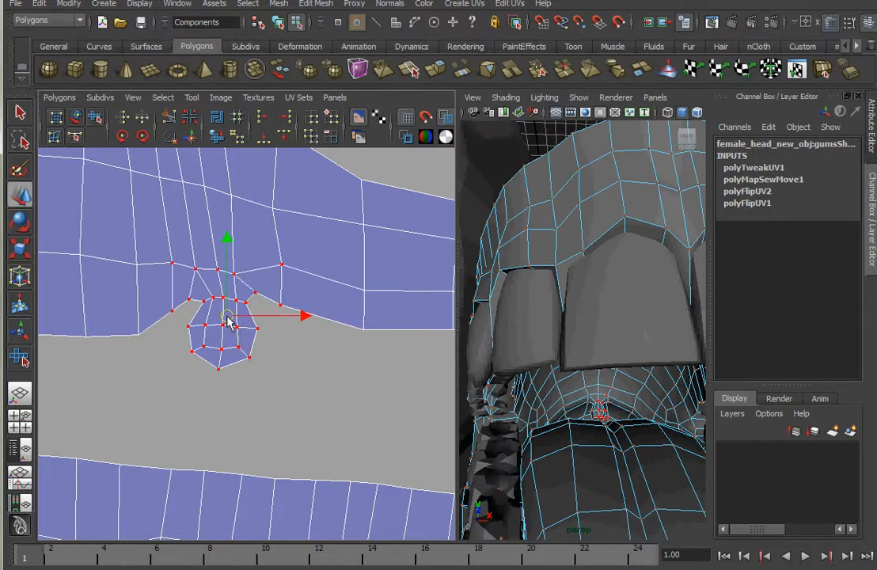
mouse_move(228, 315)
mouse_down()
mouse_move(226, 352)
mouse_move(227, 332)
mouse_up()
key(ctrl+z)
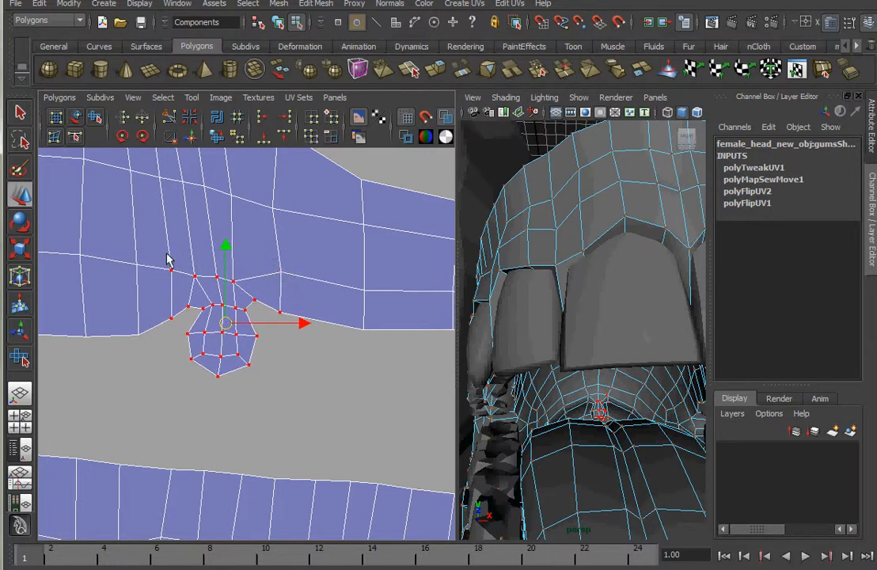
drag(227, 326, 225, 356)
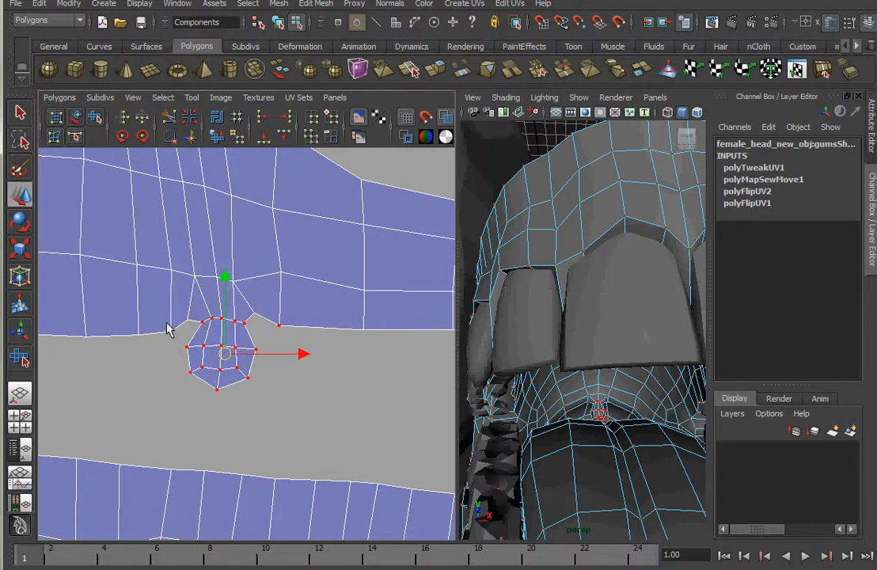
click(248, 404)
click(186, 320)
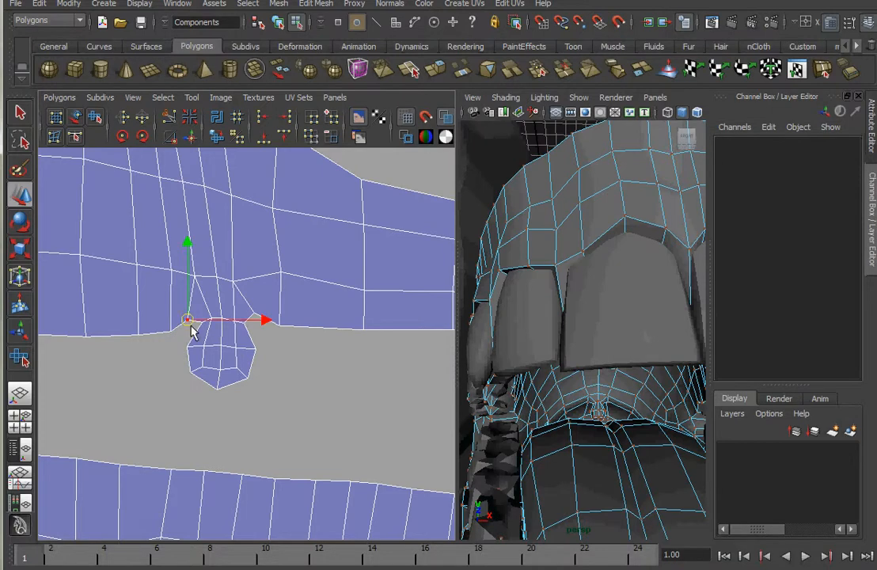
shift+click(254, 316)
drag(222, 317, 221, 326)
Examine both halves of the gum UV layout for faces that are still flipped
alt+right_drag(278, 376, 213, 358)
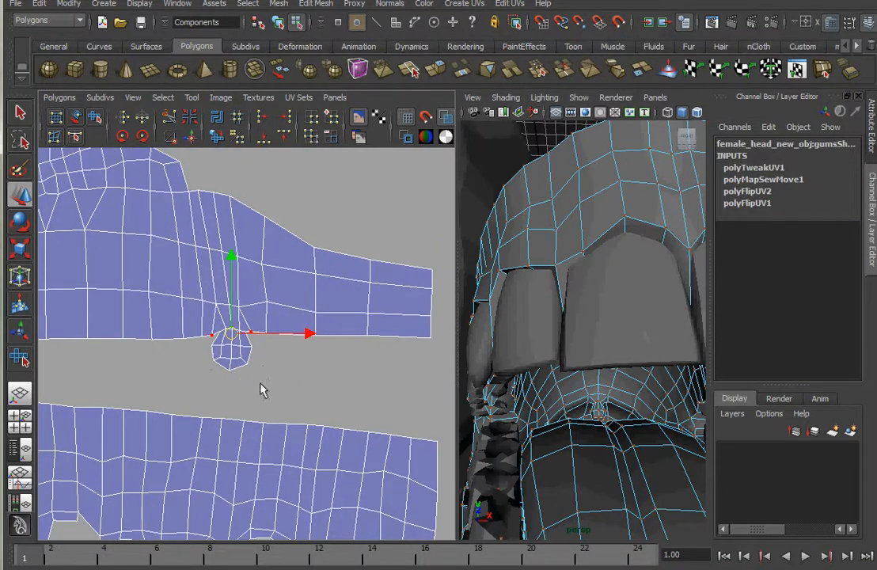
alt+middle_drag(257, 362, 378, 309)
alt+right_drag(323, 367, 222, 341)
alt+middle_drag(192, 373, 257, 265)
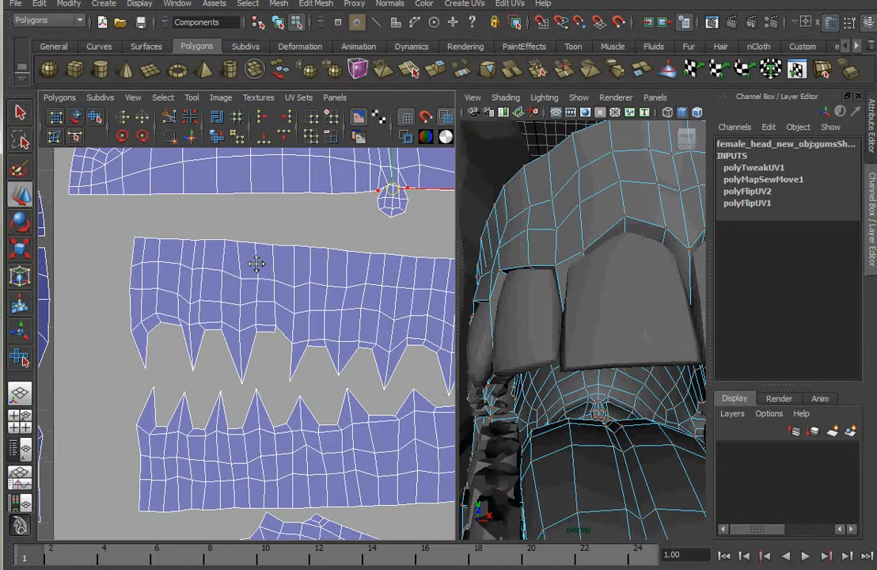
alt+right_drag(241, 351, 142, 345)
alt+right_drag(330, 385, 251, 364)
alt+middle_drag(269, 370, 459, 328)
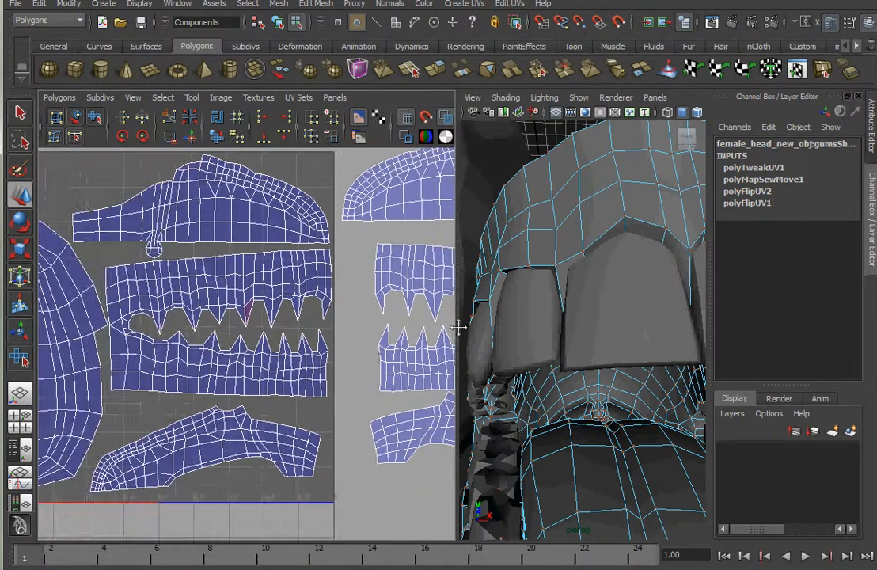
alt+right_drag(332, 355, 272, 347)
alt+middle_drag(318, 344, 243, 366)
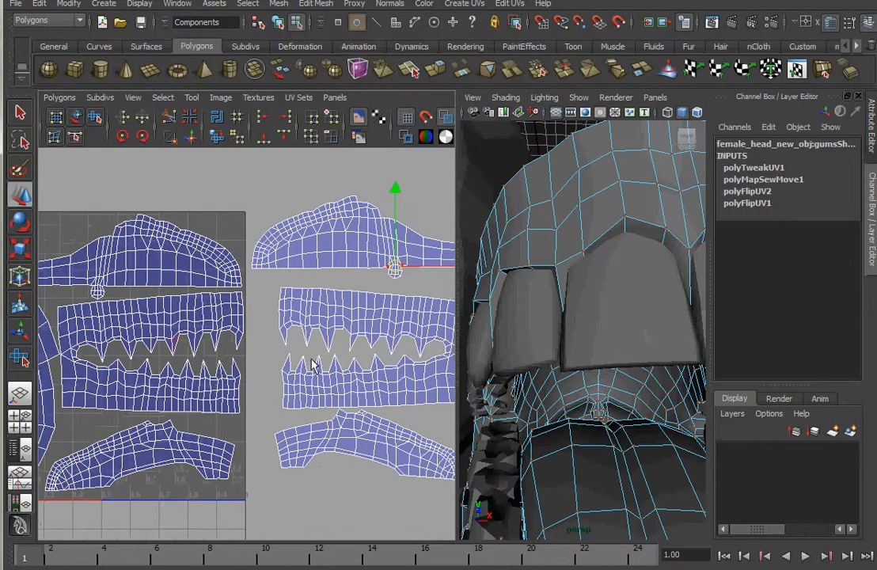
alt+right_drag(311, 360, 245, 361)
scroll(216, 364, up, 10)
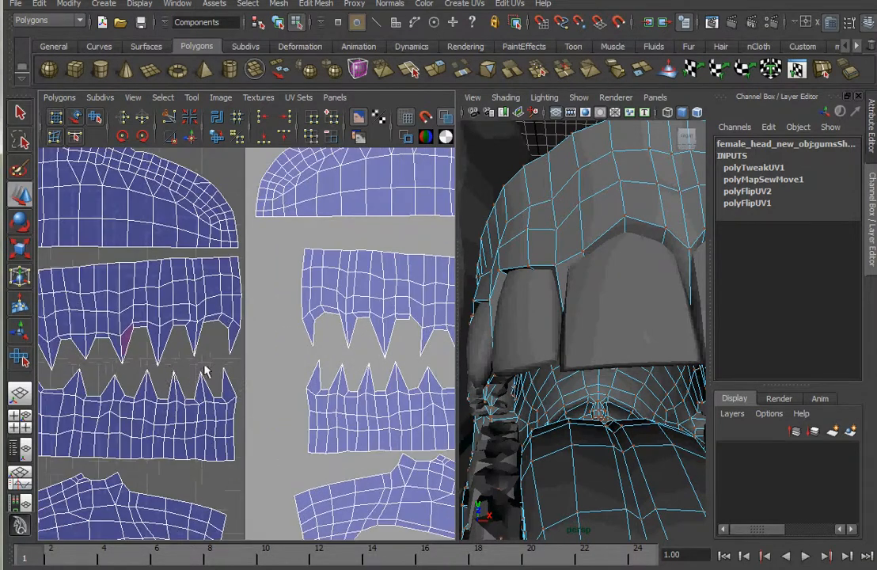
alt+middle_drag(281, 309, 212, 400)
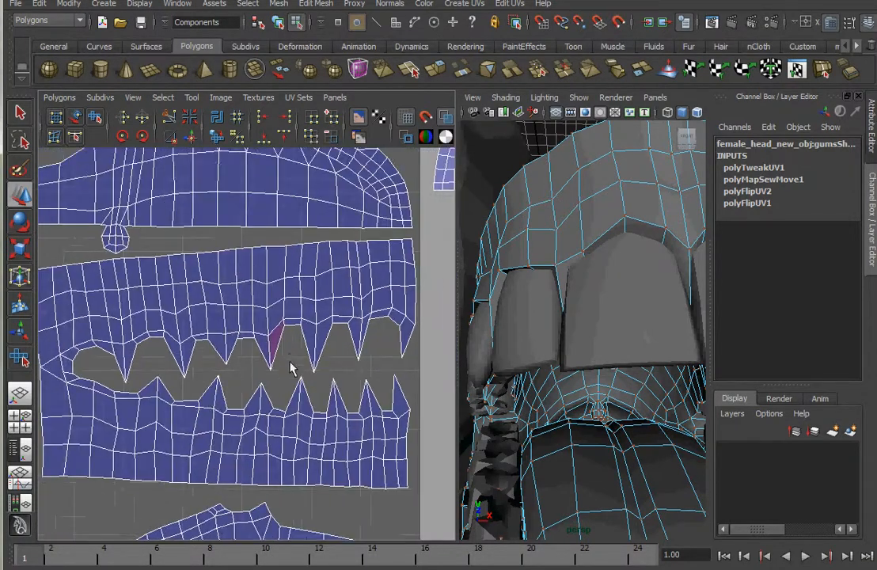
Select the reversed face at the upper toothed shell's edge as a shell and move it beyond the right edge of the UV square
click(75, 119)
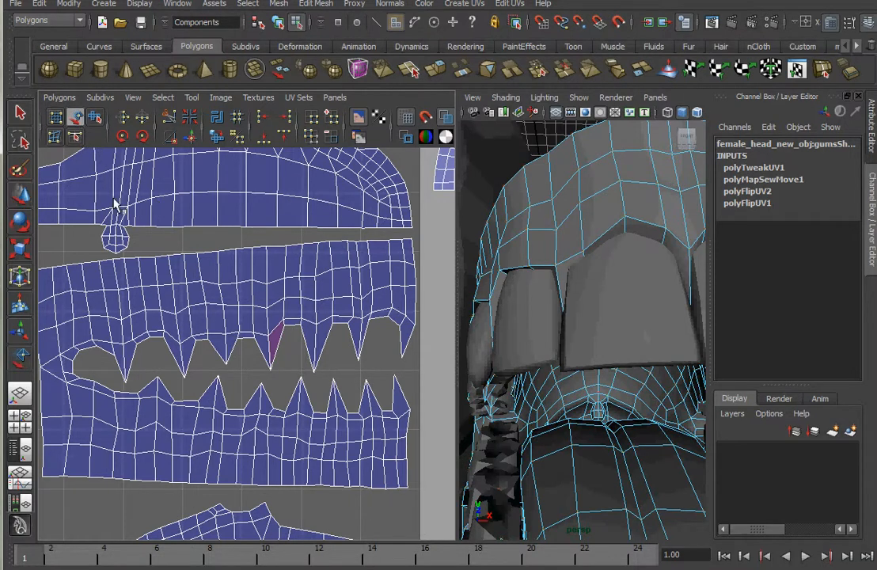
click(275, 341)
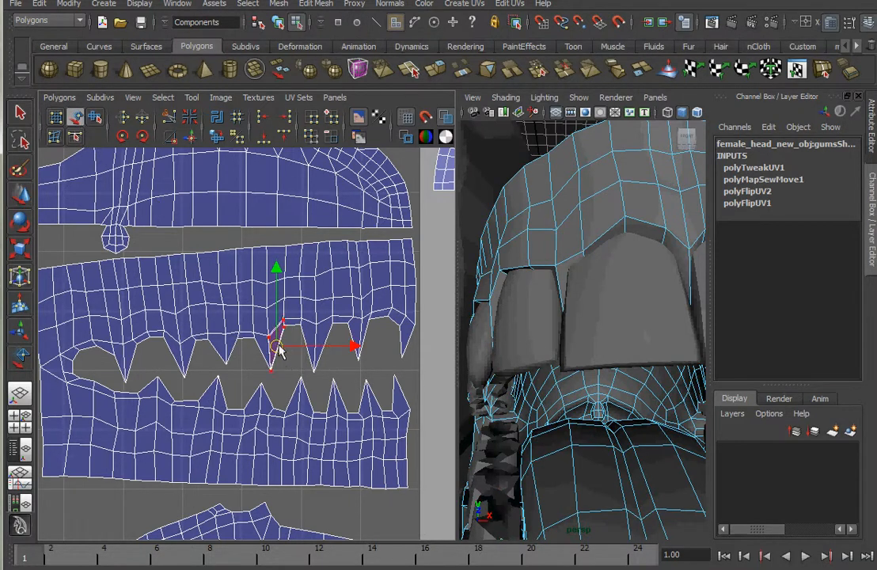
drag(280, 350, 295, 367)
alt+right_drag(294, 367, 297, 391)
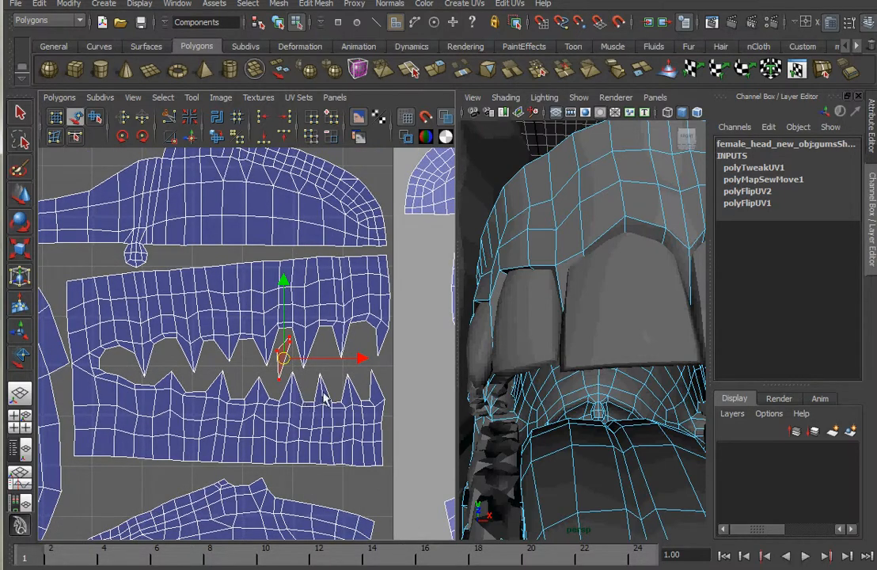
alt+middle_drag(324, 400, 115, 364)
drag(65, 333, 267, 336)
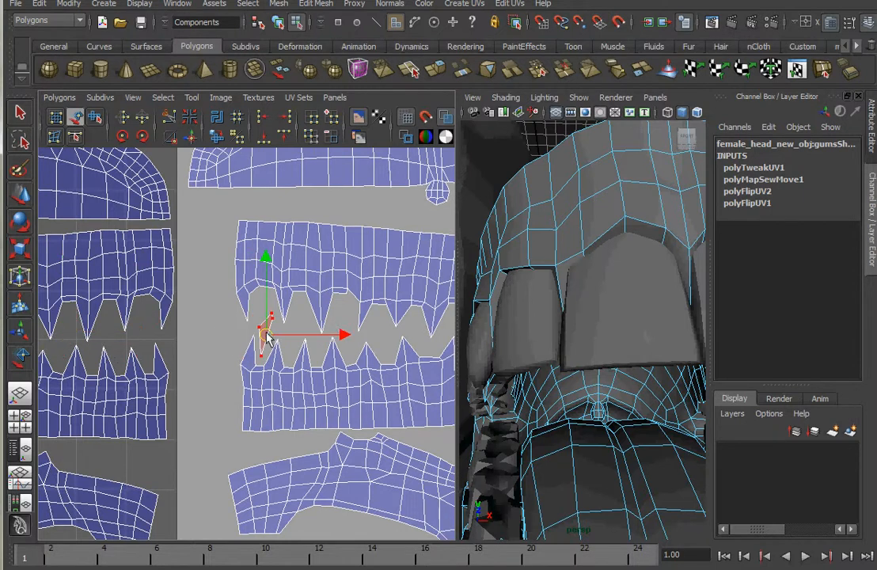
Flip the loose face's UVs horizontally and place it beside the incomplete tooth point of the mirrored upper toothed shell
click(277, 344)
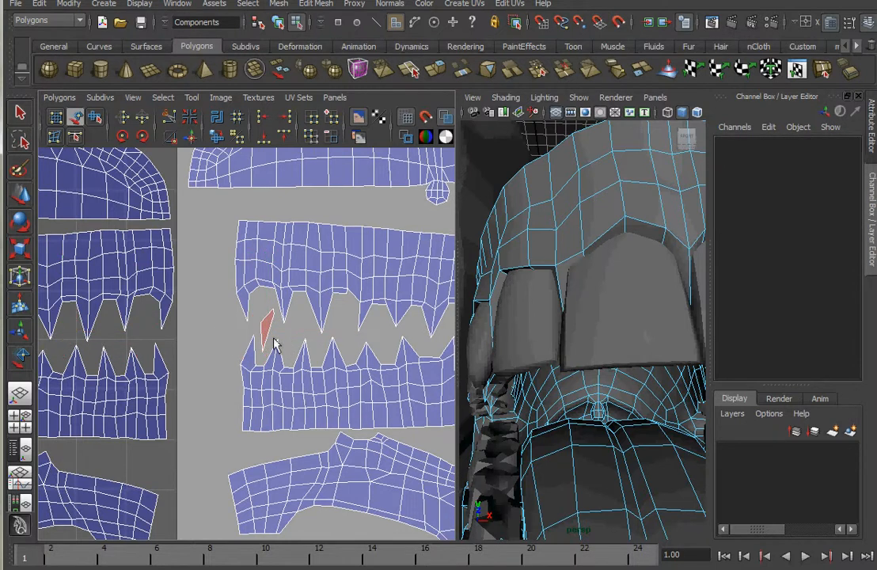
click(267, 337)
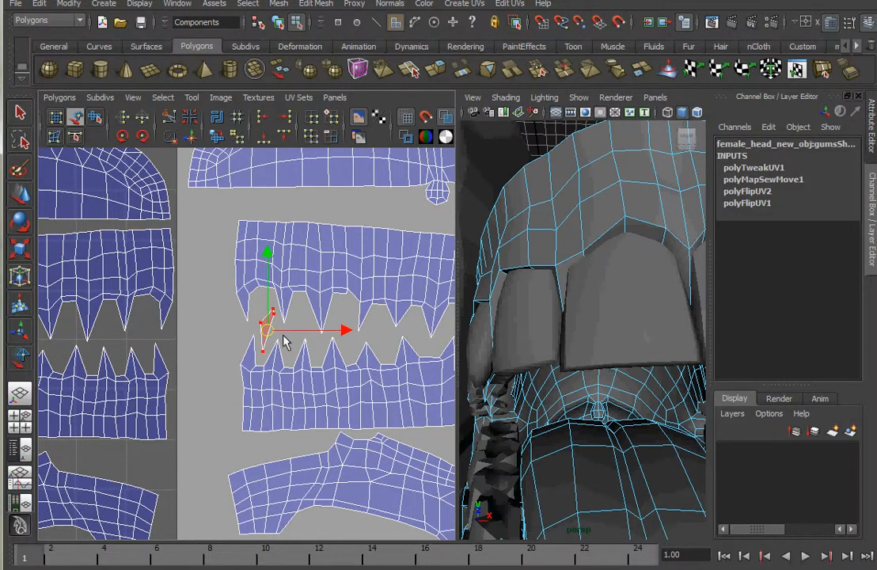
click(57, 97)
click(70, 255)
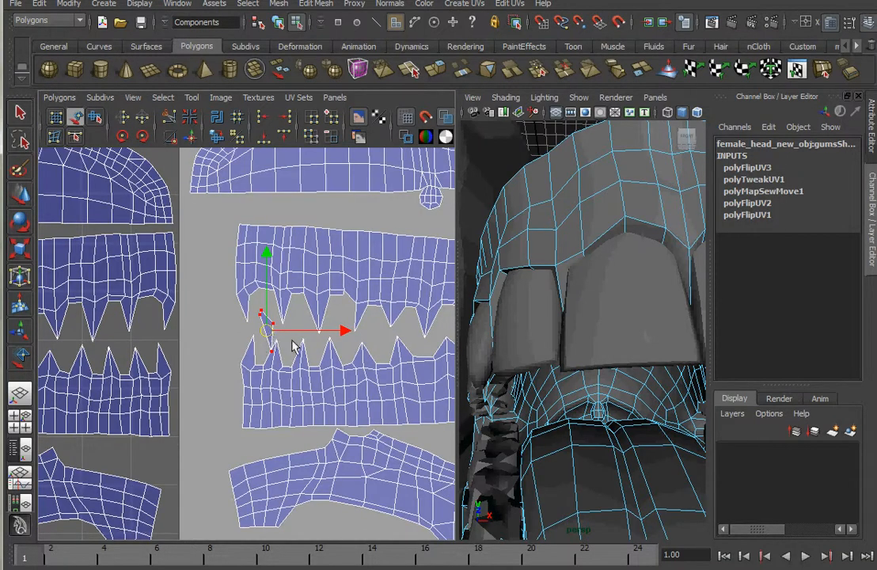
drag(278, 331, 343, 331)
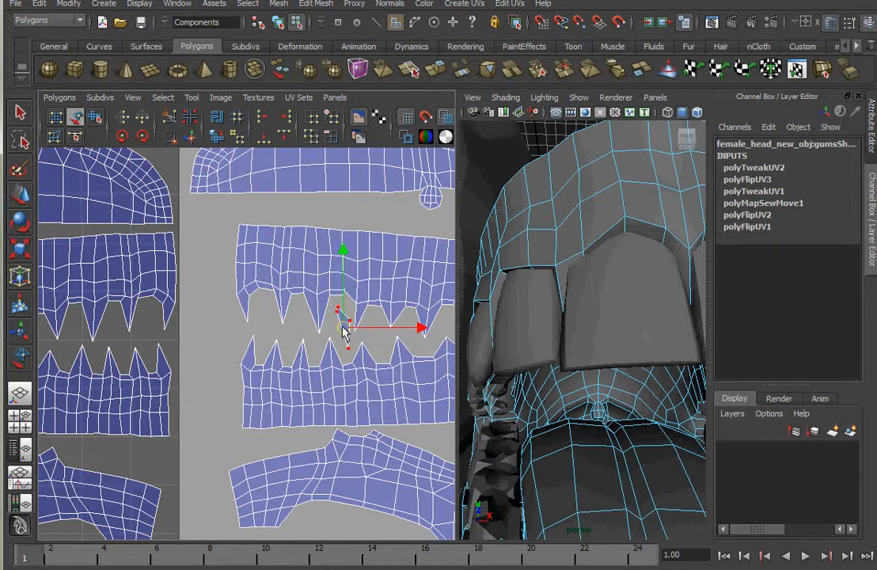
Join the loose face to the mirrored upper toothed shell along their shared border edges with Move and Sew UVs
scroll(313, 362, up, 6)
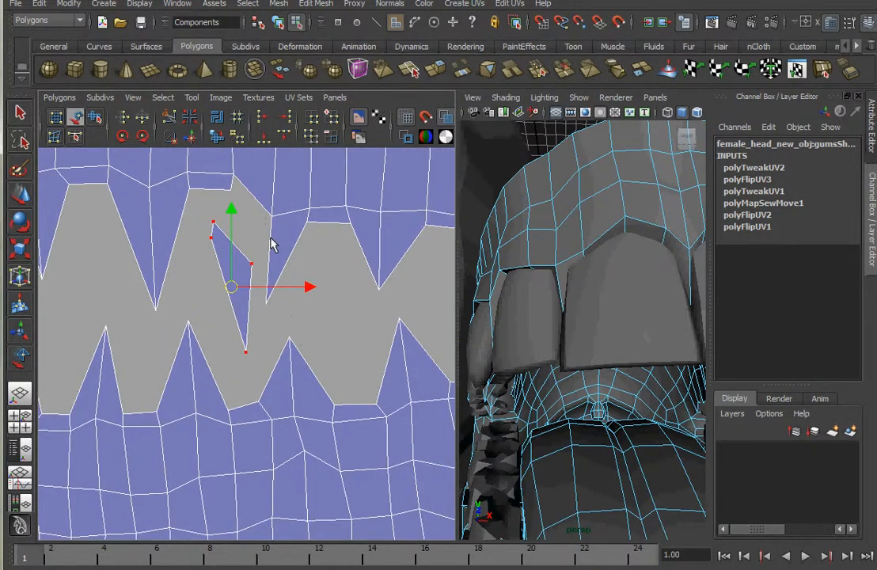
right_drag(286, 244, 291, 217)
click(269, 258)
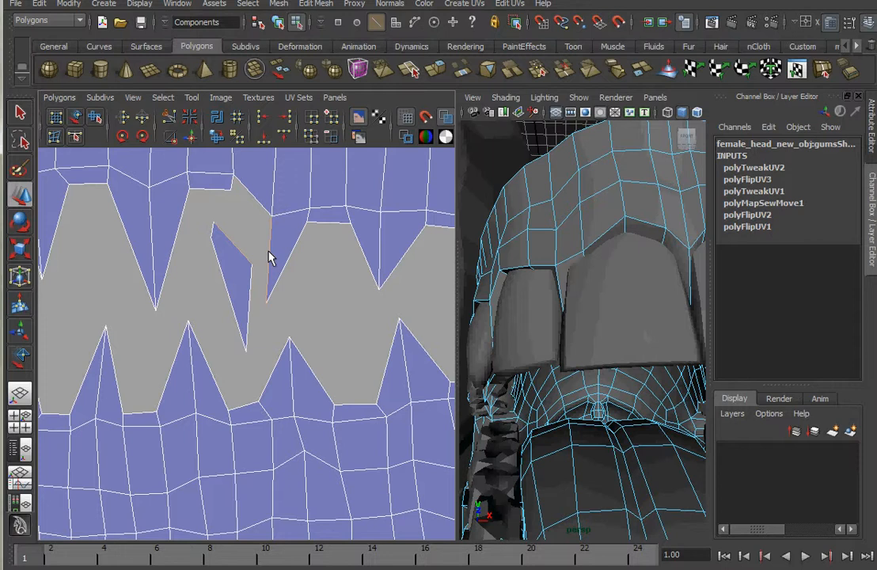
shift+right_drag(273, 255, 265, 199)
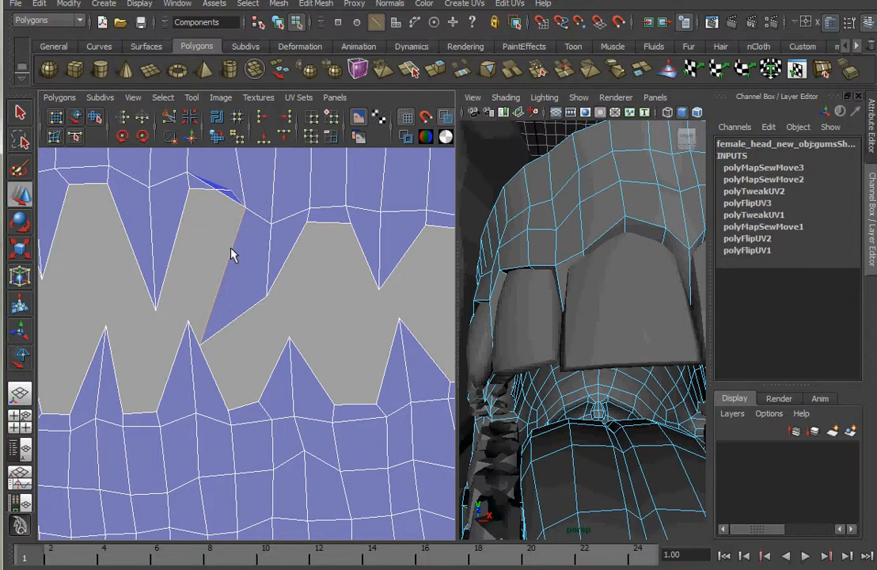
shift+right_drag(231, 251, 234, 230)
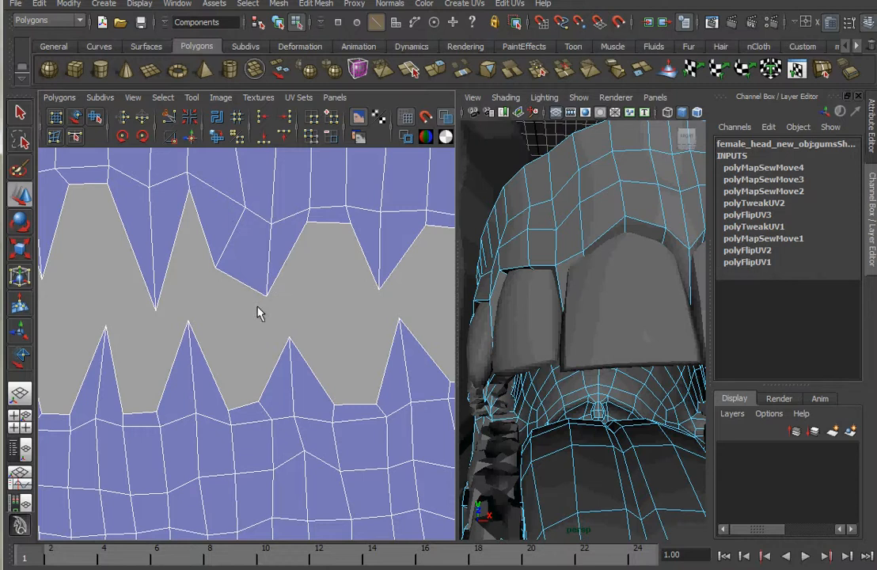
Reposition the UVs at the newly sewn tooth point to give it an even, pointed outline
right_drag(256, 261, 314, 261)
drag(277, 309, 228, 229)
click(210, 246)
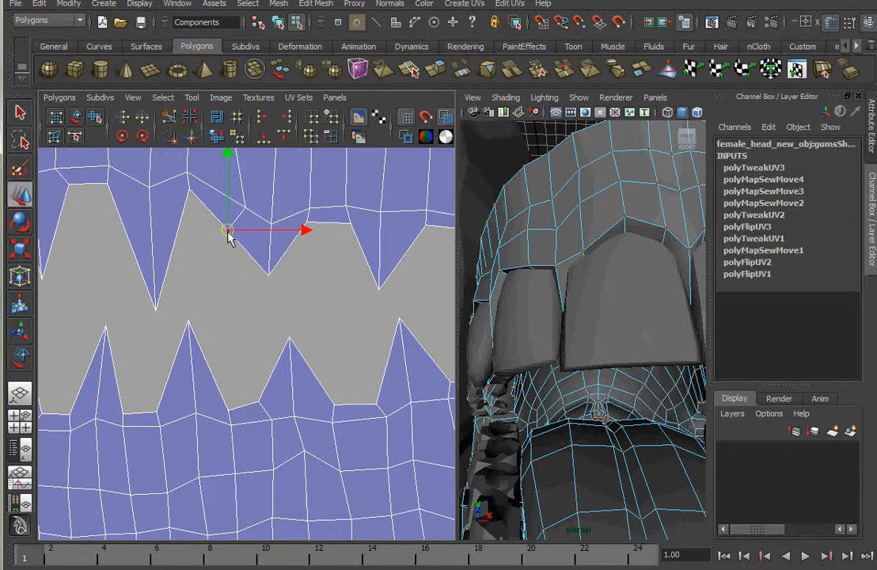
Try to shorten the three tooth points at the outer end of the mirrored upper toothed shell by raising their tip UVs
alt+right_drag(327, 295, 238, 294)
click(182, 321)
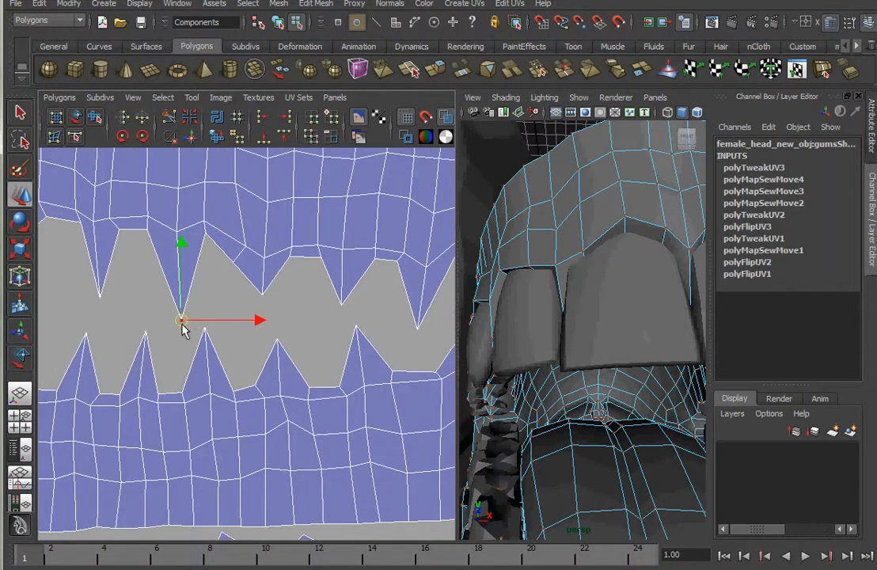
drag(185, 325, 168, 284)
click(98, 299)
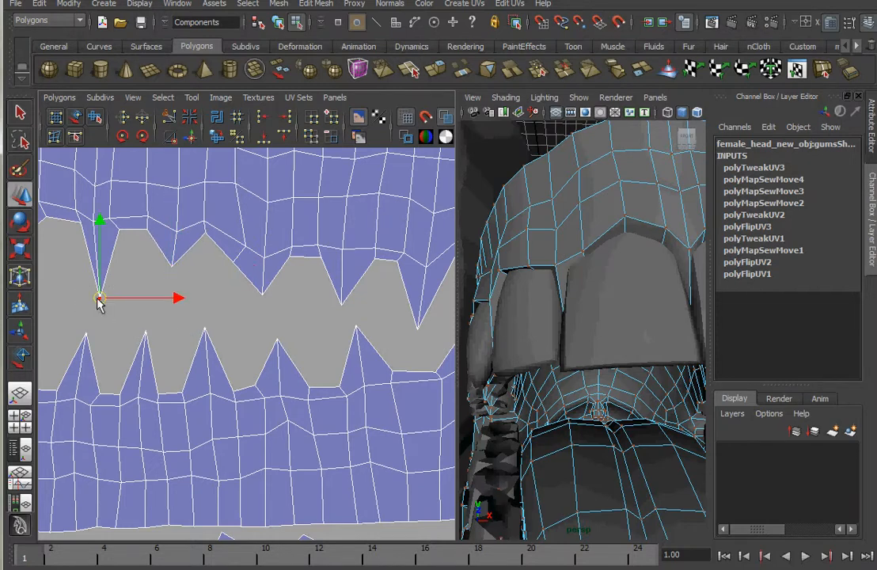
drag(98, 299, 99, 257)
alt+right_drag(147, 292, 228, 361)
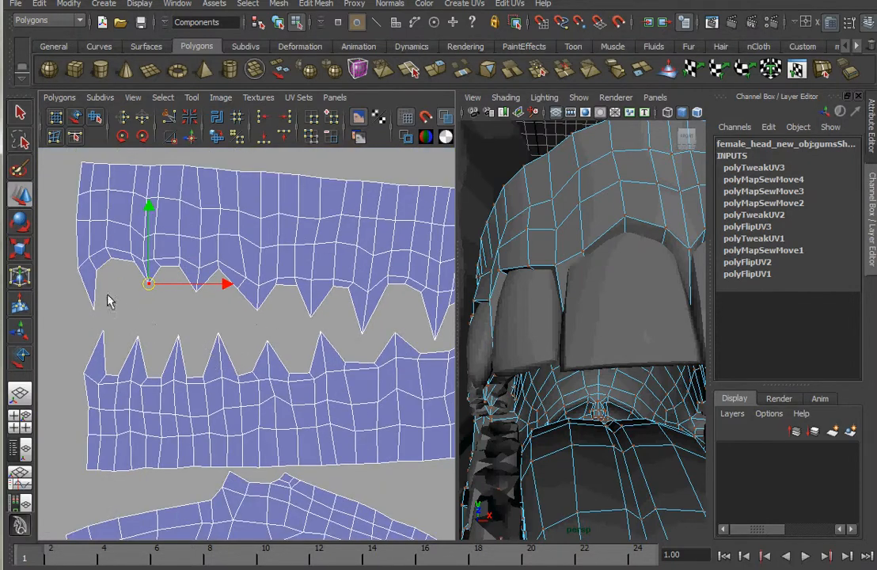
drag(84, 303, 90, 280)
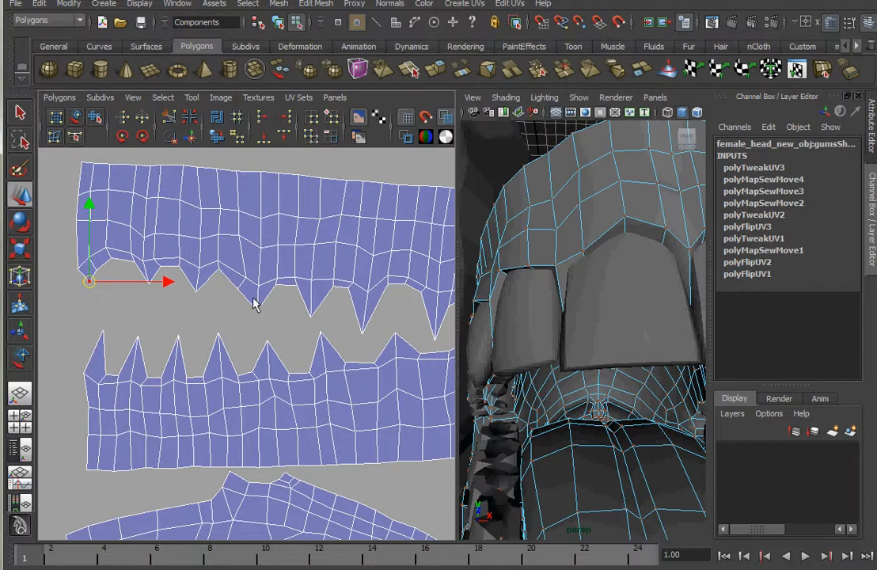
Try to even out the next five tooth points of the mirrored upper toothed shell by repositioning their tip UVs
click(196, 291)
drag(196, 293, 197, 289)
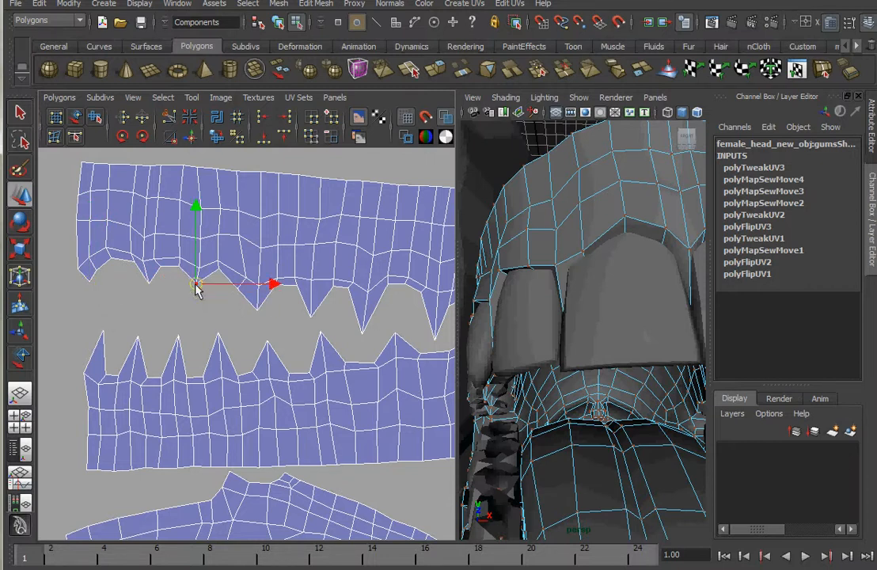
click(258, 317)
mouse_move(259, 320)
mouse_down()
mouse_move(256, 297)
mouse_move(257, 310)
mouse_up()
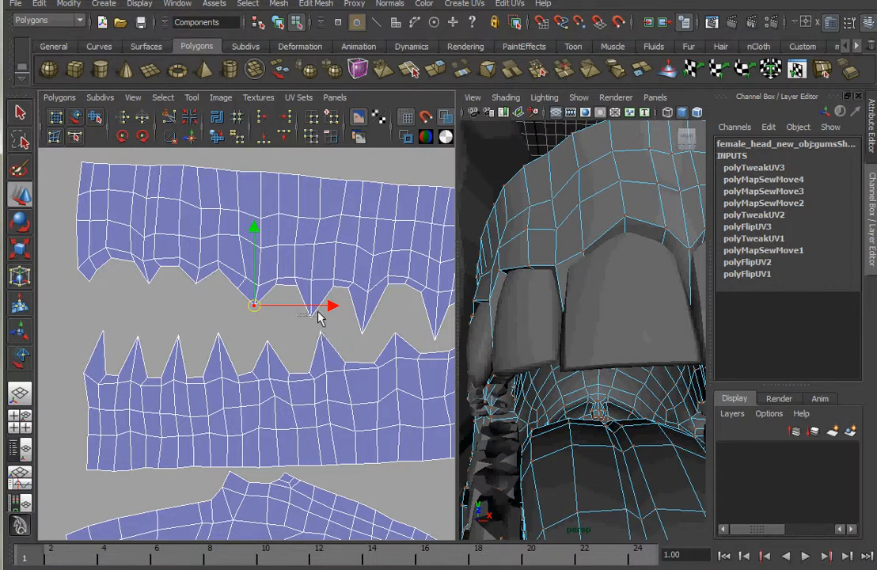
click(324, 323)
mouse_move(303, 313)
mouse_down()
mouse_move(315, 331)
mouse_move(314, 314)
mouse_move(315, 323)
mouse_up()
click(365, 335)
drag(367, 336, 370, 318)
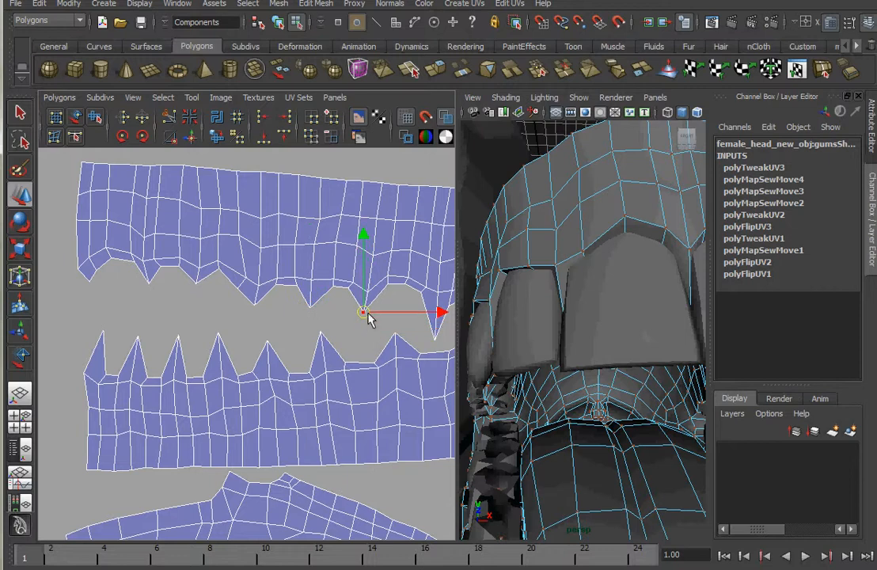
click(435, 337)
drag(438, 337, 439, 324)
Examine the gum line around the upper front teeth in smooth mesh preview and return the gums to object selection
alt+drag(577, 283, 609, 336)
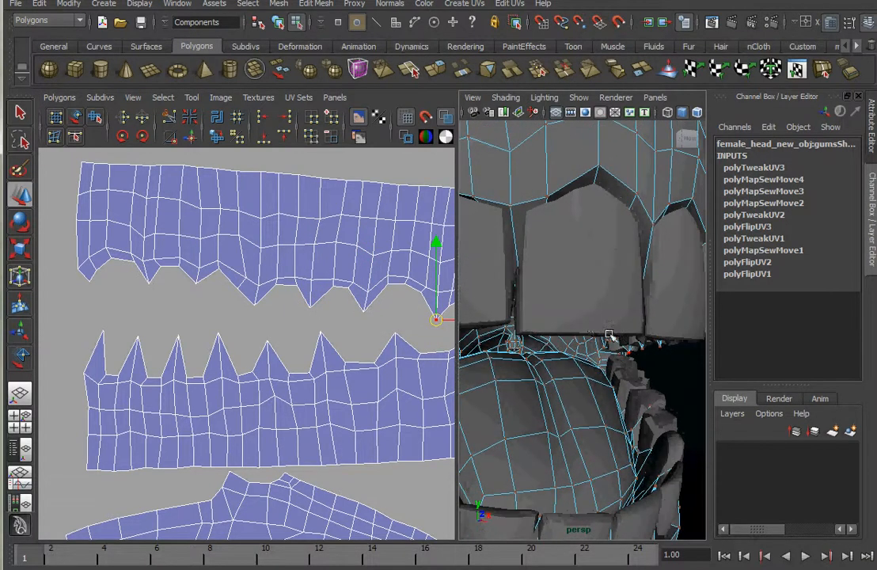
alt+drag(567, 306, 574, 385)
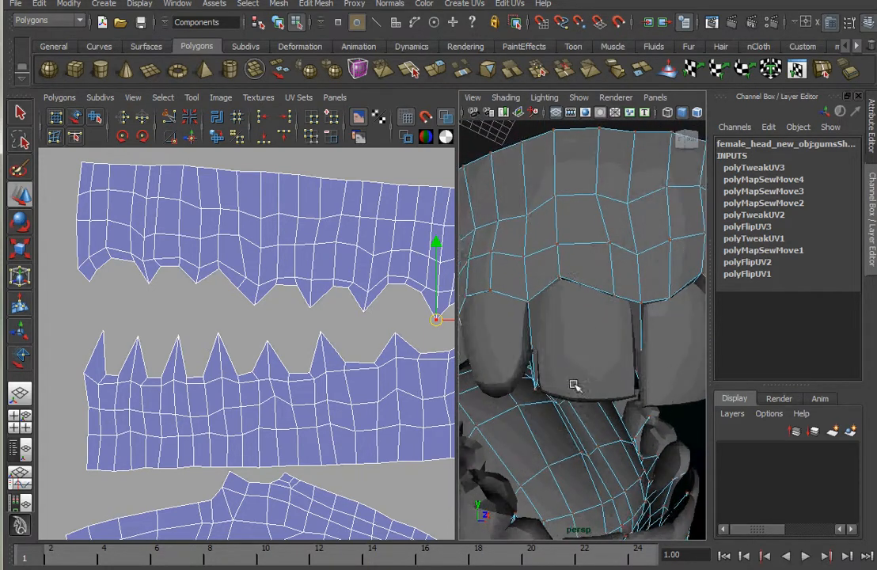
key(3)
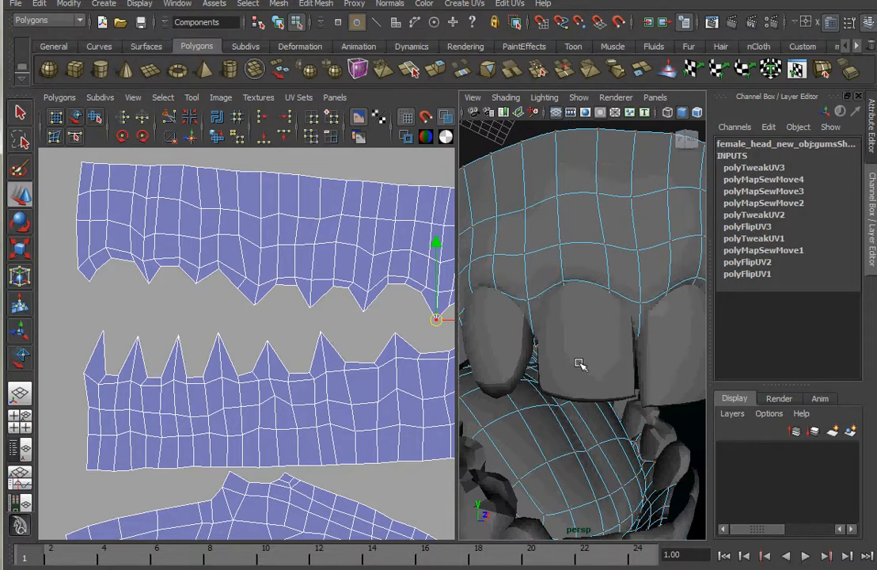
alt+drag(554, 347, 578, 310)
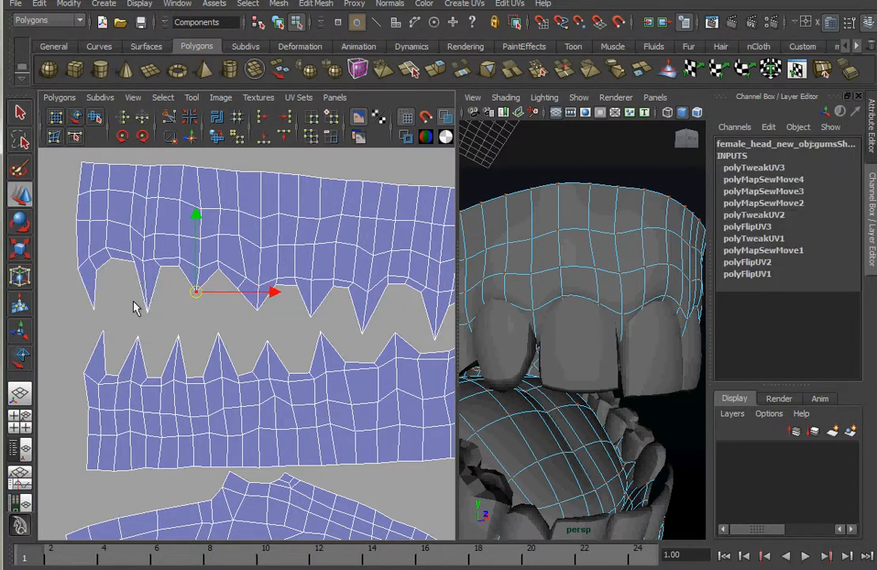
alt+drag(473, 339, 552, 334)
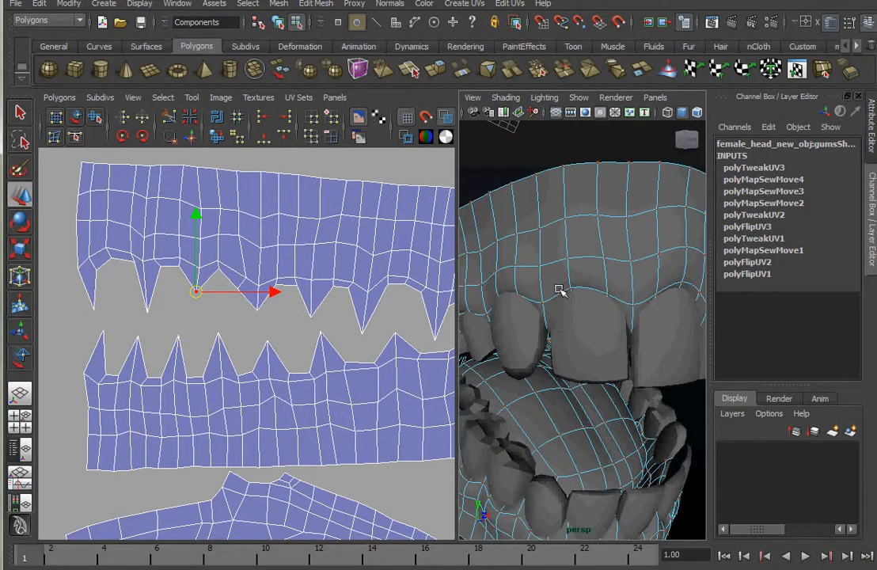
right_drag(585, 251, 615, 238)
click(615, 238)
alt+drag(651, 333, 594, 326)
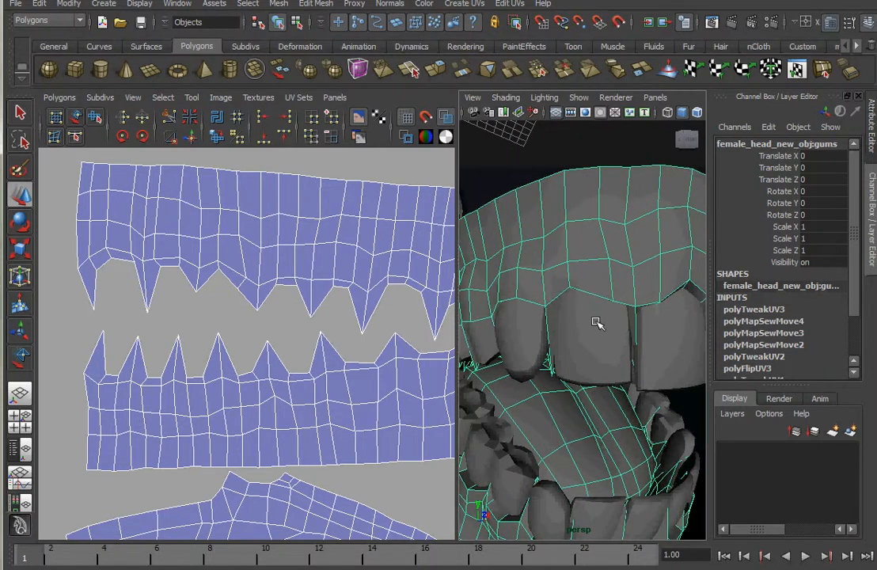
mouse_move(597, 323)
alt+mouse_down()
mouse_move(554, 286)
mouse_move(560, 255)
mouse_move(566, 359)
mouse_move(579, 286)
mouse_move(533, 303)
mouse_move(560, 303)
mouse_move(542, 347)
mouse_move(552, 284)
mouse_move(579, 211)
mouse_move(552, 333)
mouse_move(584, 329)
alt+mouse_up()
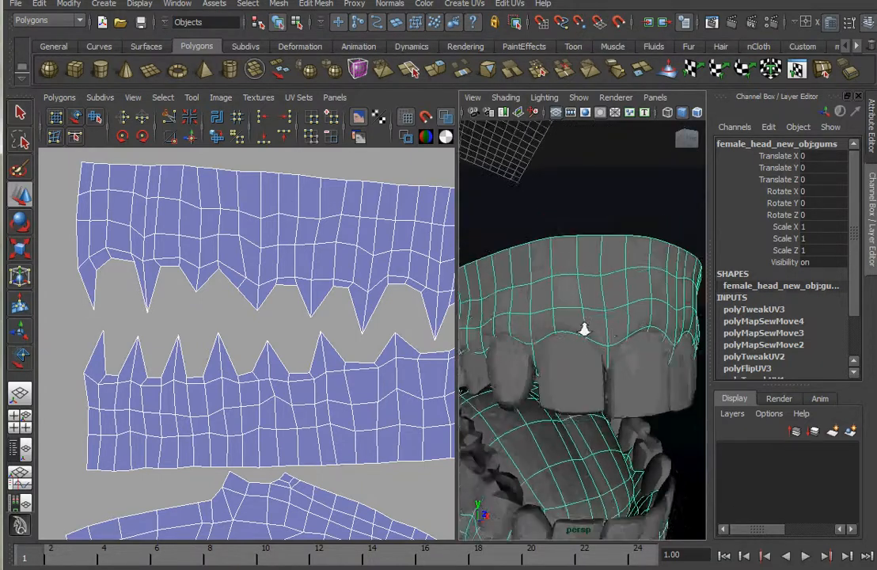
alt+right_drag(584, 330, 568, 337)
Select the uppermost gum shell and its mirrored counterpart as whole shells and move both above the UV square
alt+right_drag(339, 403, 152, 384)
alt+middle_drag(153, 384, 312, 380)
alt+right_drag(255, 376, 293, 311)
alt+right_drag(343, 356, 197, 327)
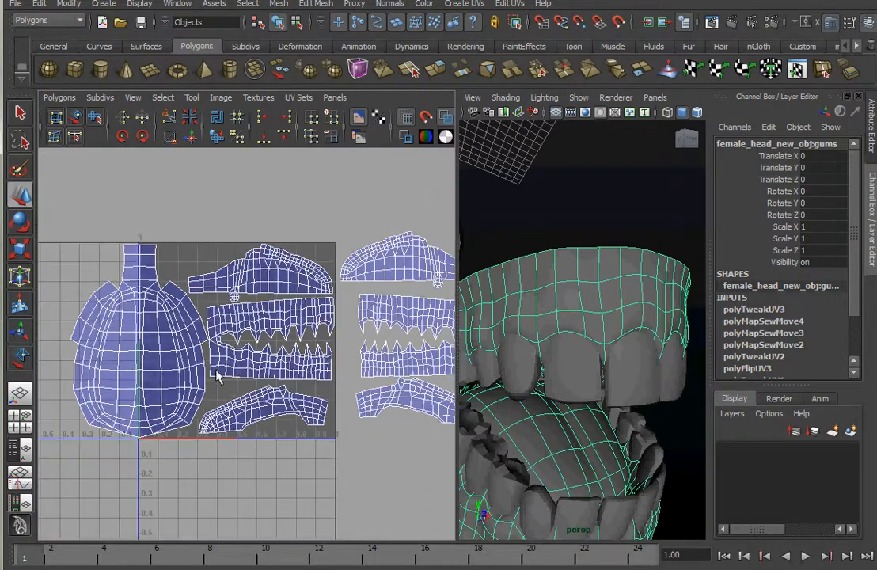
alt+right_drag(304, 362, 296, 330)
alt+middle_drag(366, 377, 340, 383)
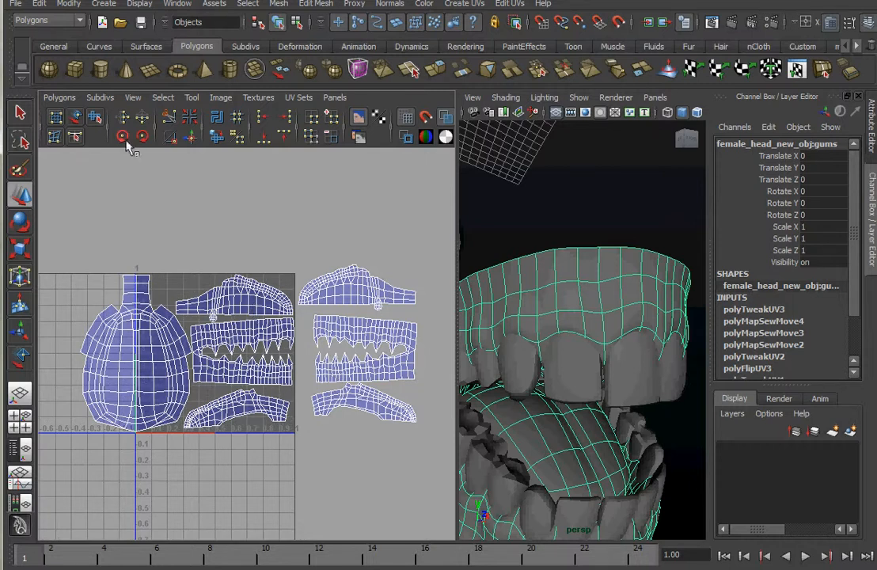
click(75, 117)
click(235, 303)
drag(235, 303, 229, 241)
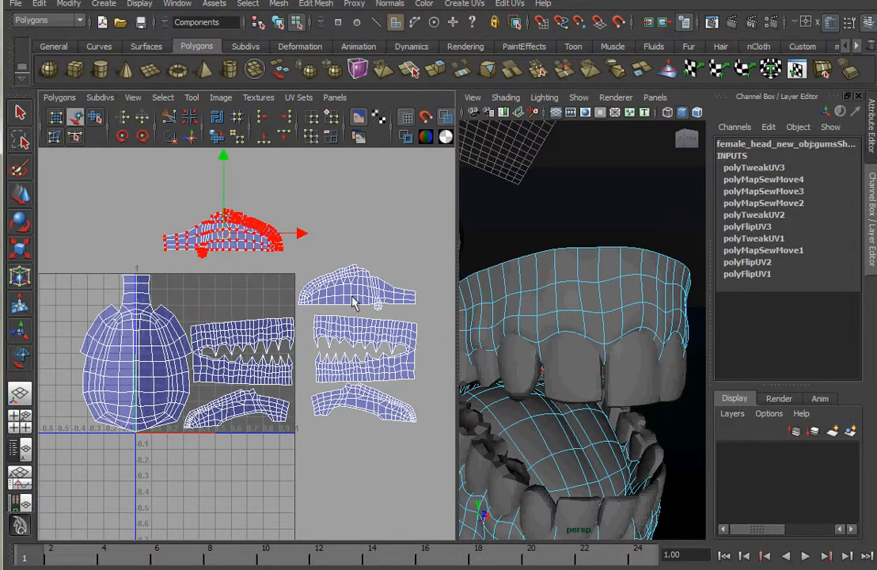
drag(353, 299, 348, 246)
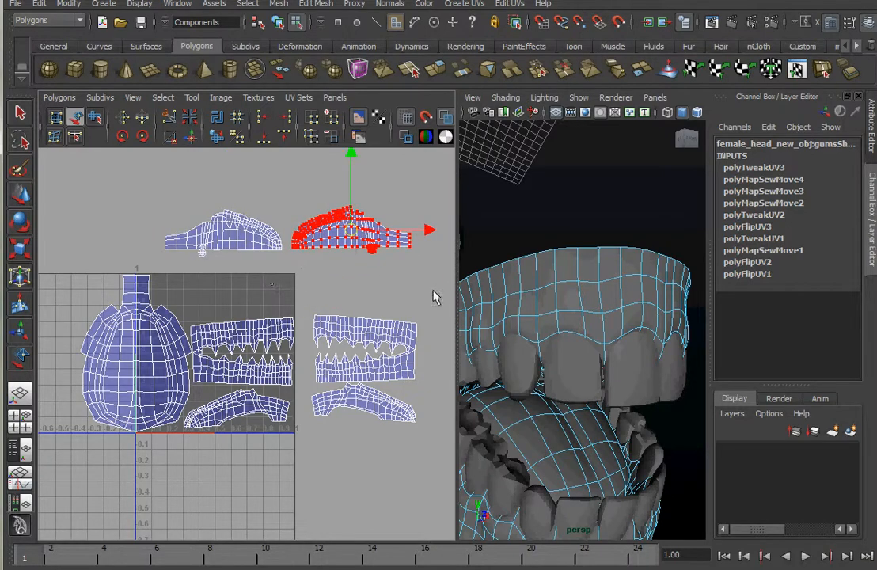
Switch to edge selection and select the narrow-end edge on the straight lower border of the gum shell above the UV square
scroll(268, 262, up, 4)
alt+middle_drag(300, 271, 292, 416)
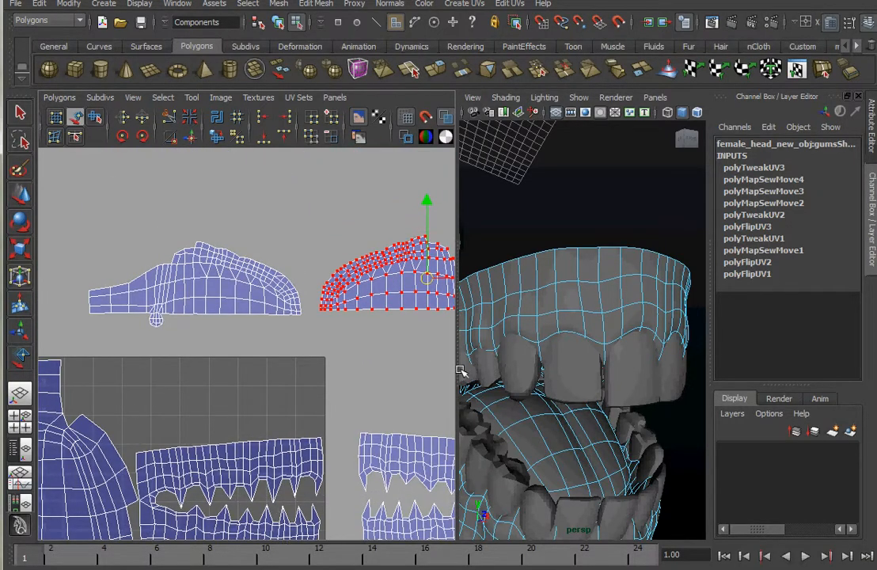
drag(461, 372, 572, 372)
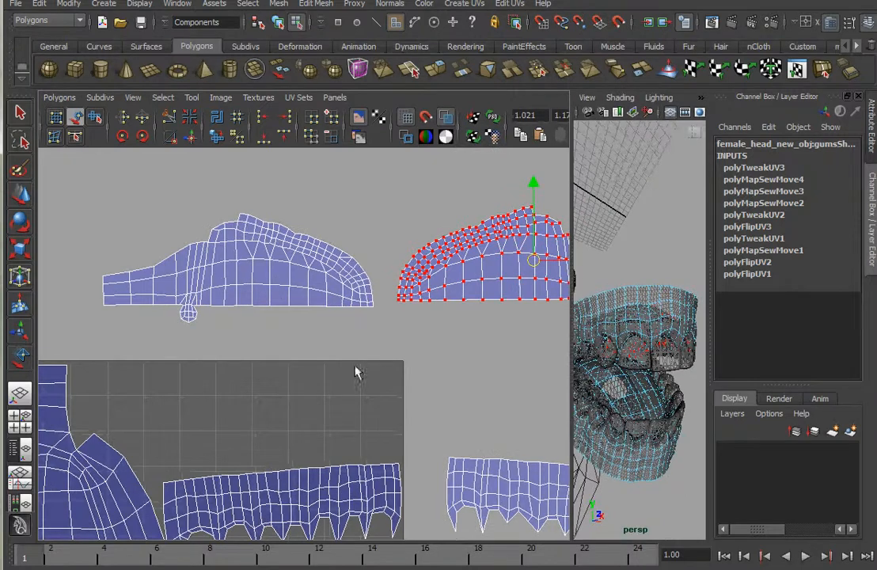
double_click(184, 324)
alt+right_drag(190, 328, 235, 331)
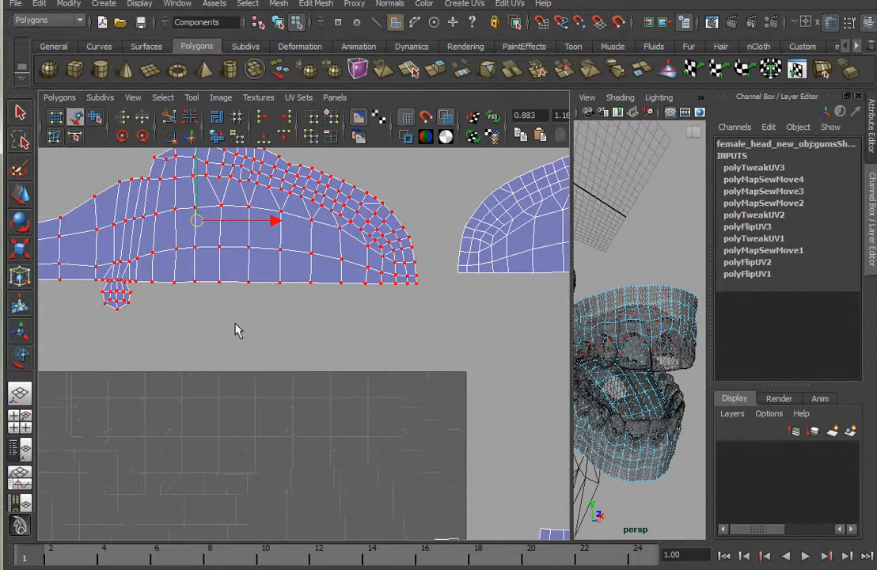
alt+middle_drag(239, 326, 444, 373)
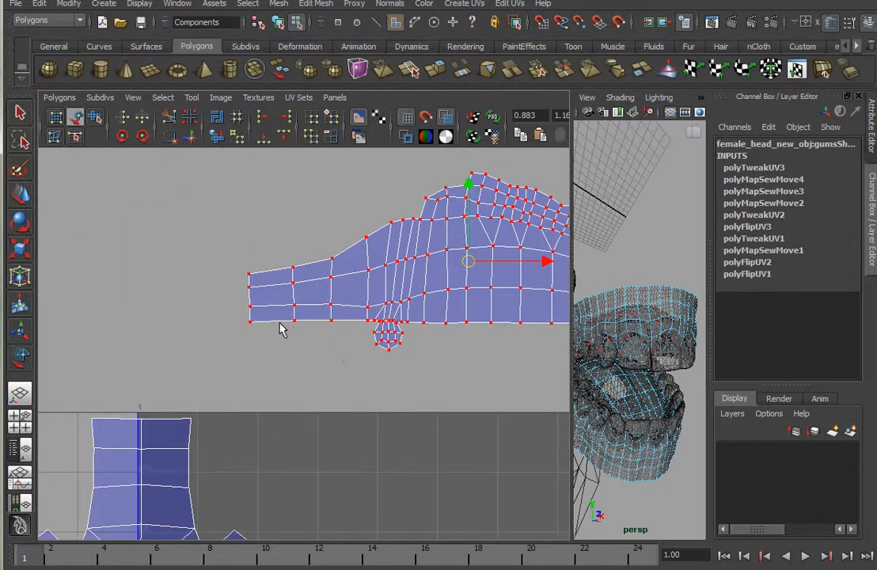
alt+middle_drag(434, 360, 342, 360)
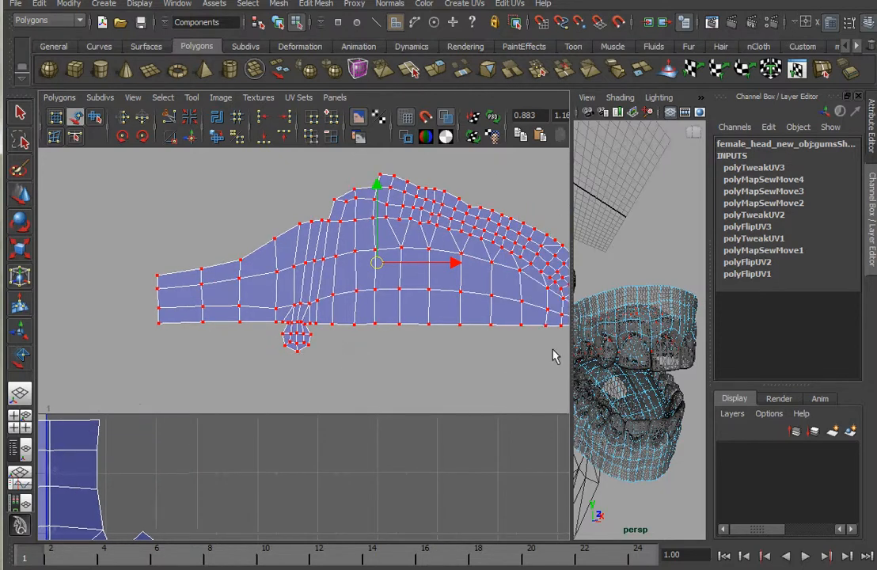
right_click(199, 327)
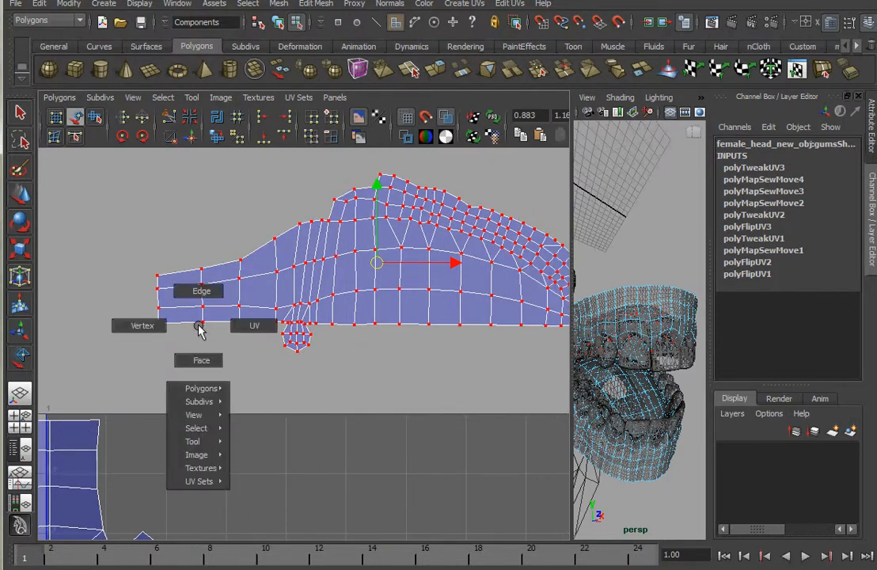
right_click(198, 313)
right_drag(198, 313, 190, 355)
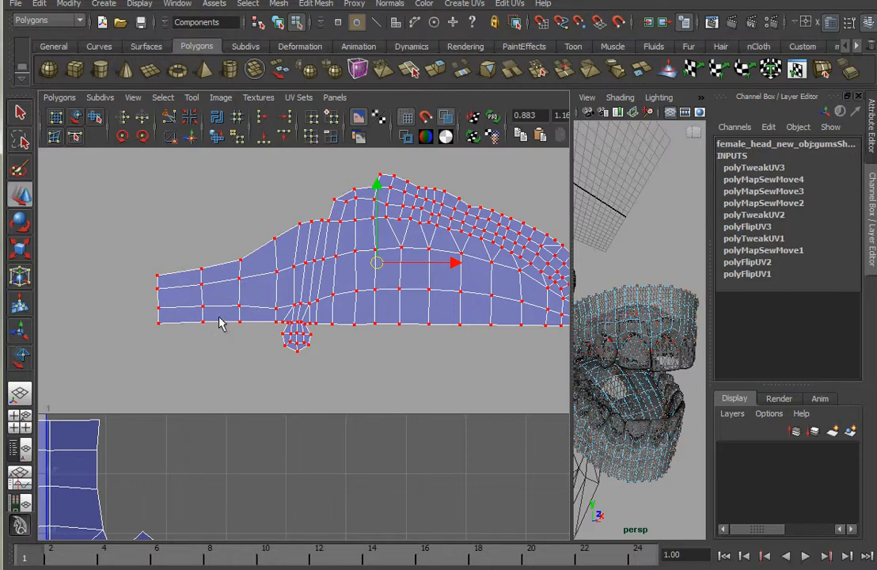
right_drag(221, 323, 184, 324)
click(181, 327)
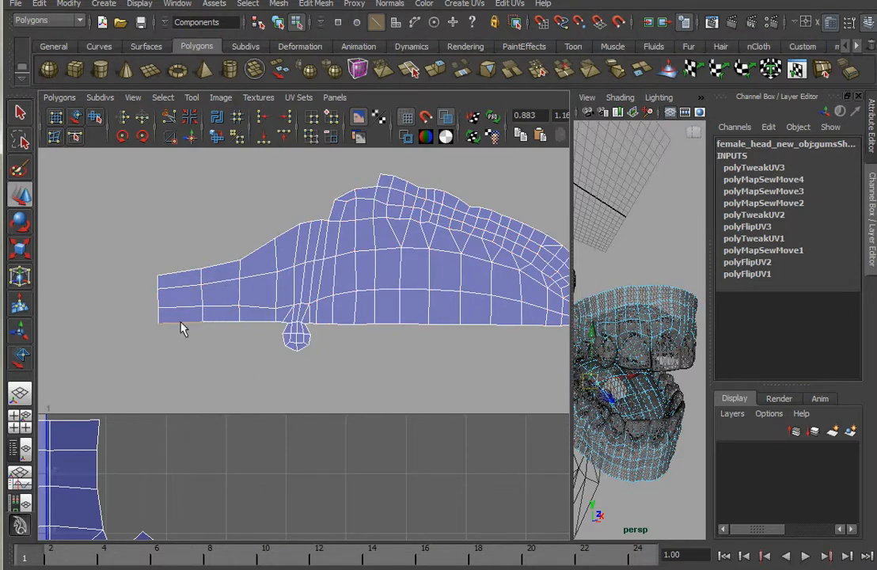
Show the model in wireframe, frame the selected border edge and extend the selection to its whole edge loop along the gums' centre line
drag(567, 359, 350, 339)
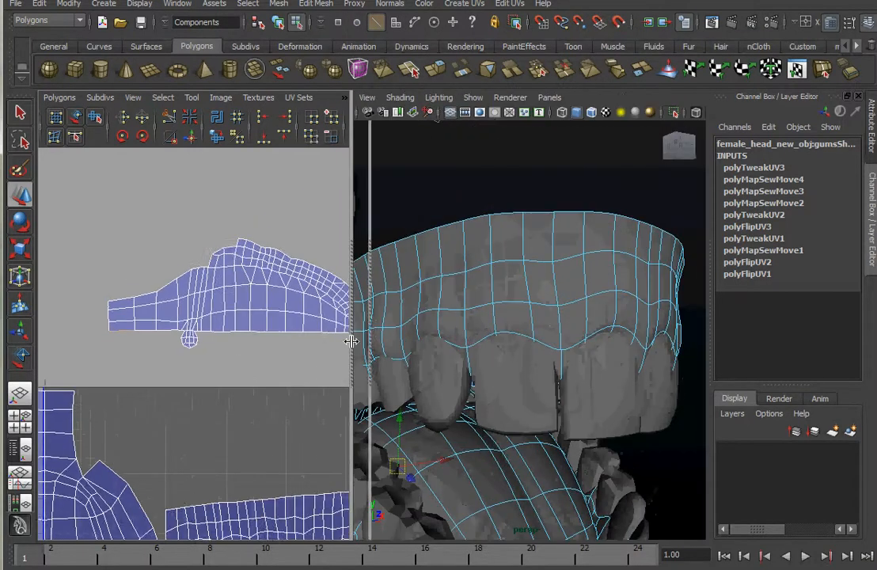
mouse_move(448, 405)
alt+mouse_down()
mouse_move(447, 376)
mouse_move(406, 391)
mouse_move(471, 471)
mouse_move(487, 408)
mouse_move(484, 304)
mouse_move(523, 331)
mouse_move(526, 316)
mouse_move(314, 412)
mouse_move(588, 325)
mouse_move(371, 371)
mouse_move(678, 348)
mouse_move(496, 364)
mouse_move(595, 363)
mouse_move(298, 368)
alt+mouse_up()
key(4)
scroll(298, 368, down, 2)
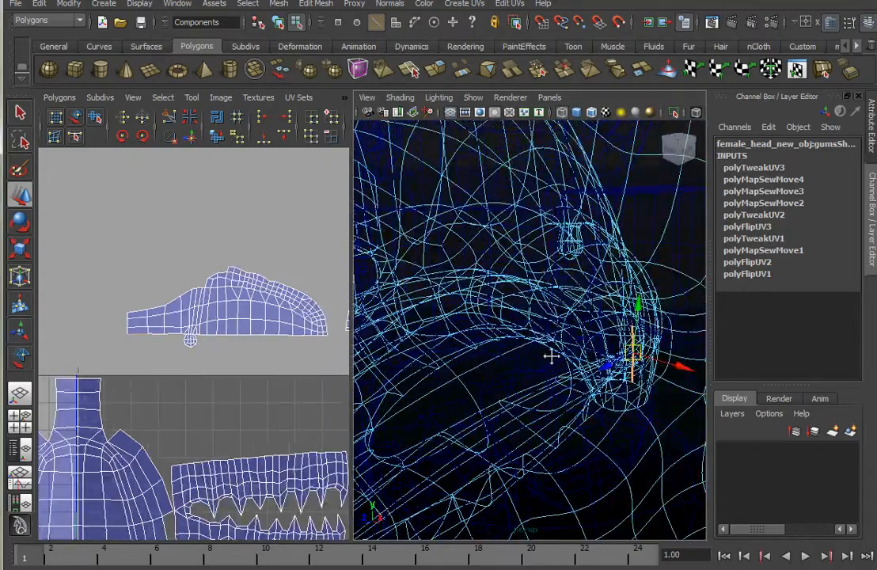
alt+drag(552, 358, 620, 371)
key(f)
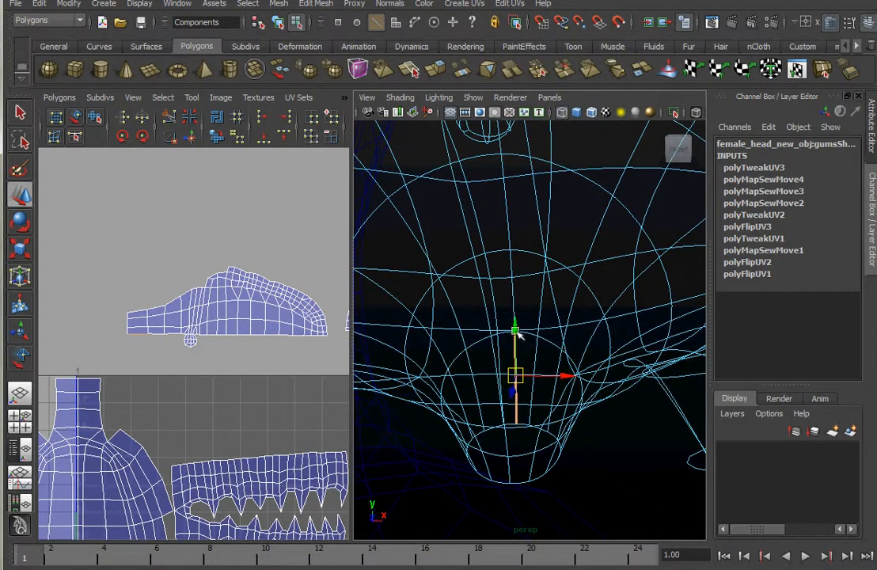
key(q)
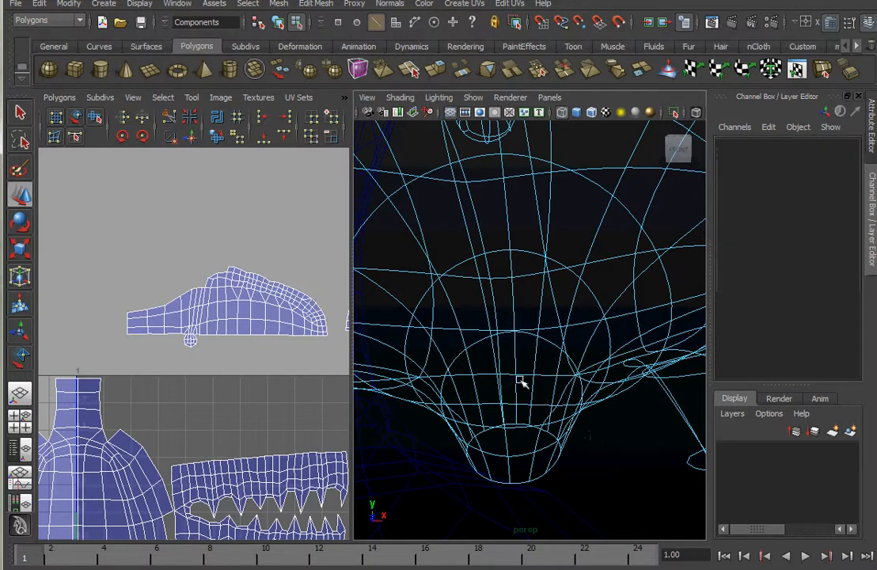
double_click(515, 362)
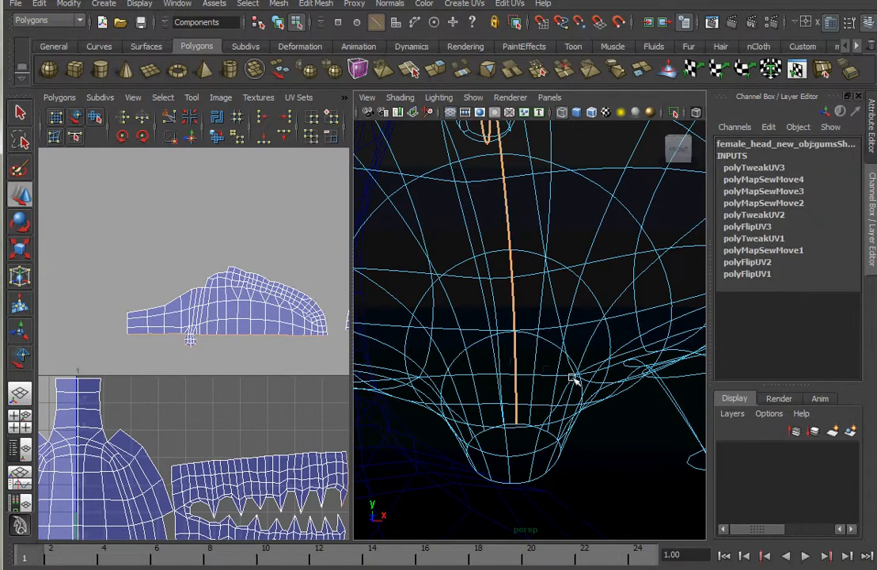
Check the path of the selected centre loop through the gums and along the gum shell's straight lower border
key(w)
scroll(555, 352, down, 4)
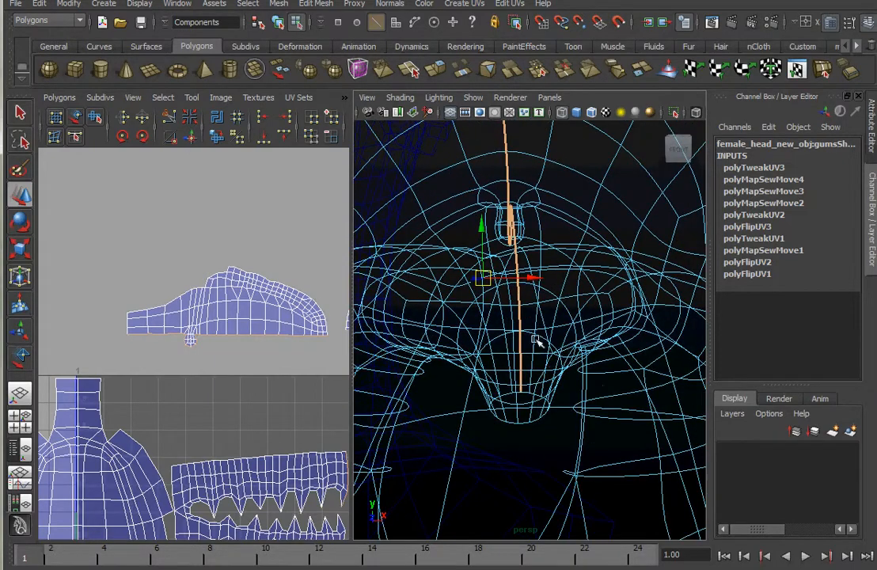
scroll(606, 352, down, 4)
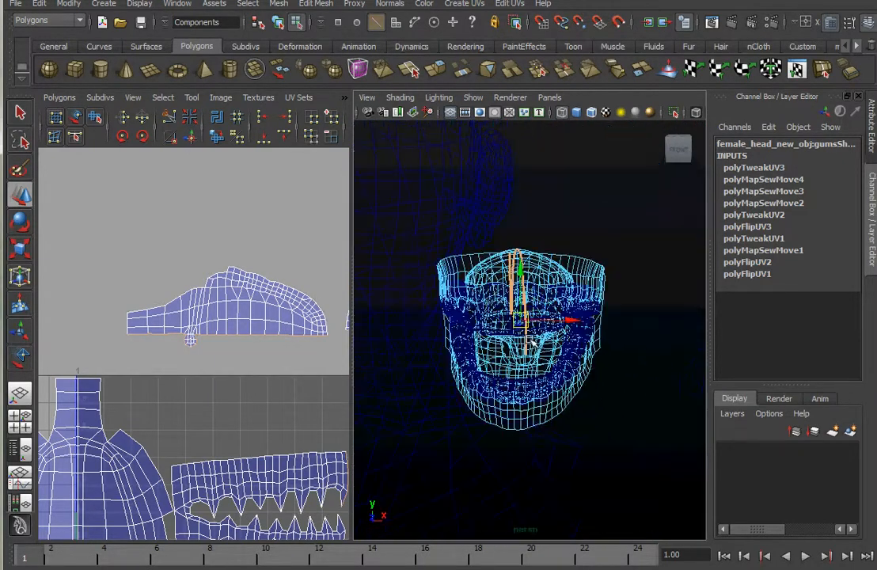
alt+drag(610, 356, 447, 347)
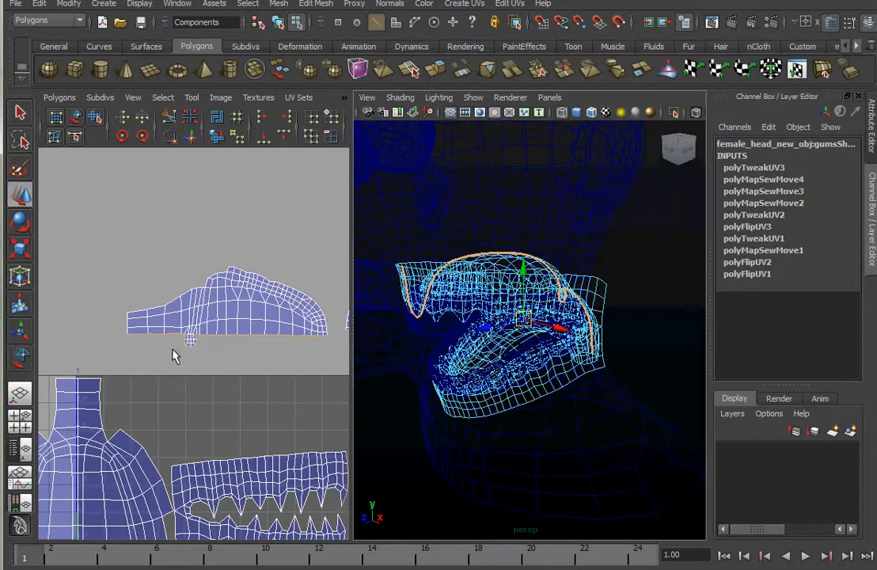
scroll(171, 349, up, 1)
alt+middle_drag(237, 348, 219, 324)
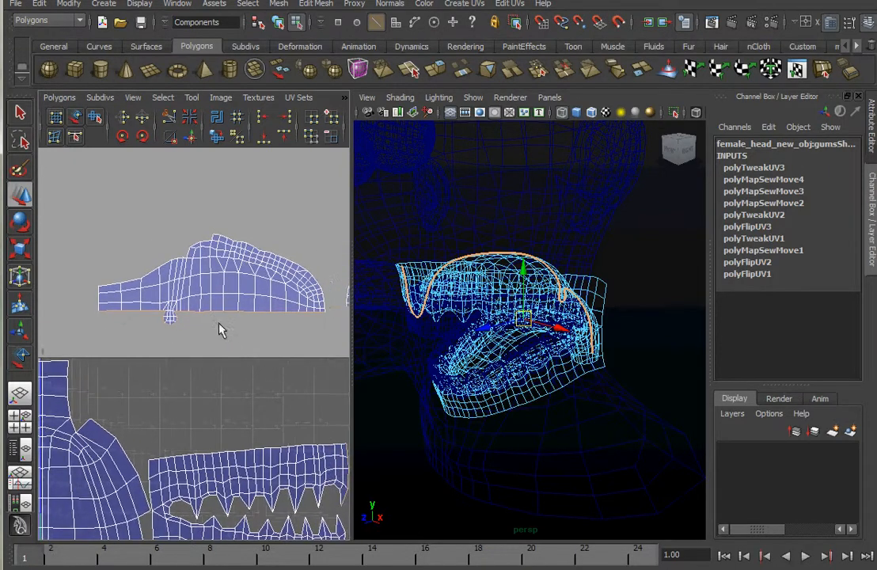
Move and sew the UVs along the selected centre loop to join the two halves of the gum shell above the UV square
shift+right_click(219, 314)
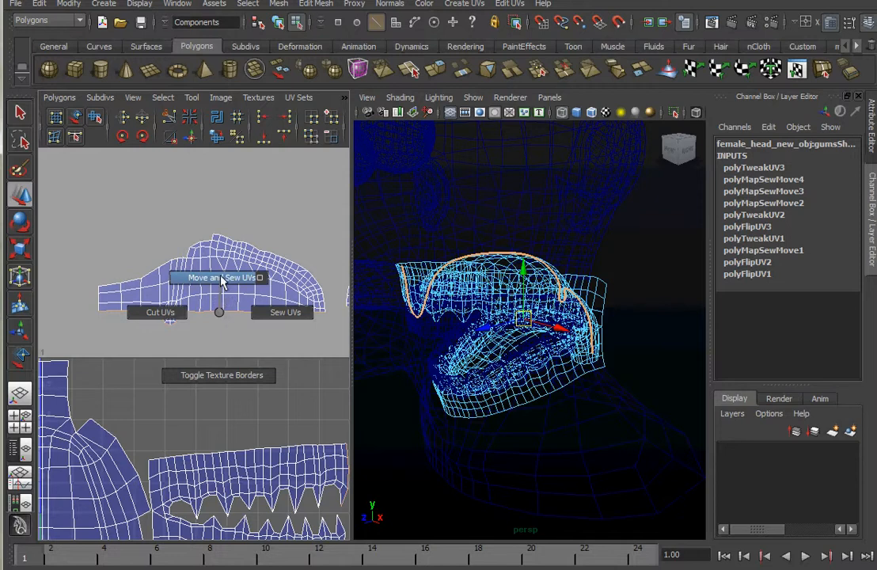
click(223, 278)
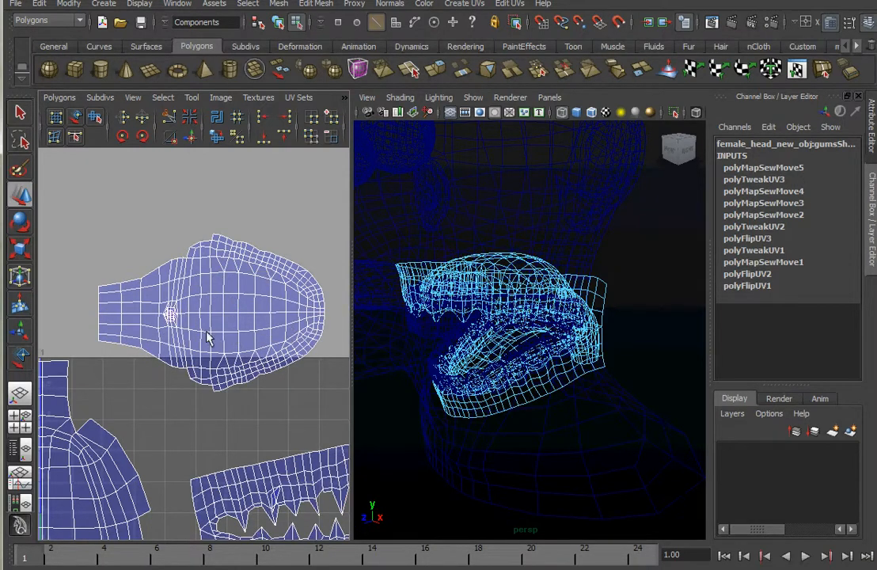
Select the UVs around the small overlapping patch on the joined shell's centre line and unfold them with the Smooth UV tool
alt+right_drag(207, 331, 325, 335)
alt+middle_drag(133, 325, 277, 396)
alt+right_drag(114, 376, 269, 364)
alt+middle_drag(216, 361, 117, 384)
alt+right_drag(147, 381, 368, 393)
right_drag(182, 323, 141, 335)
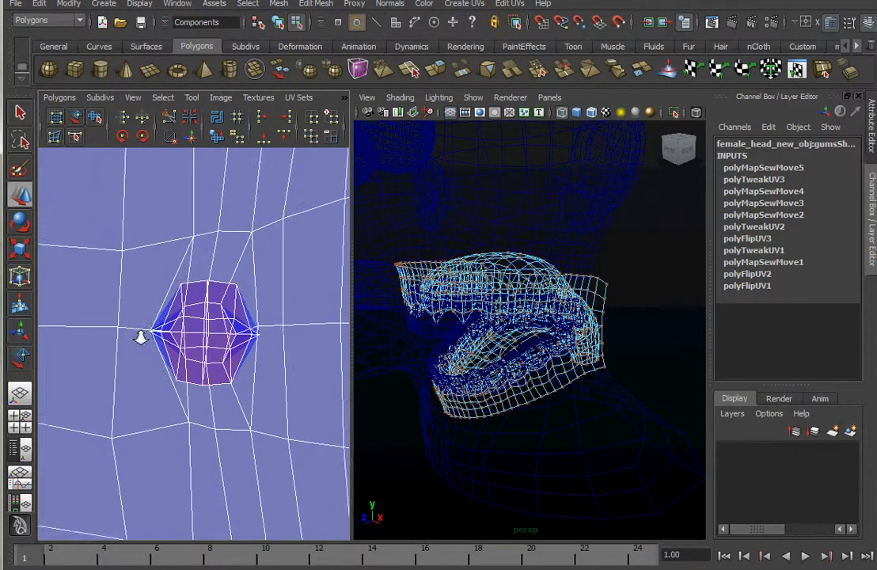
drag(135, 222, 270, 461)
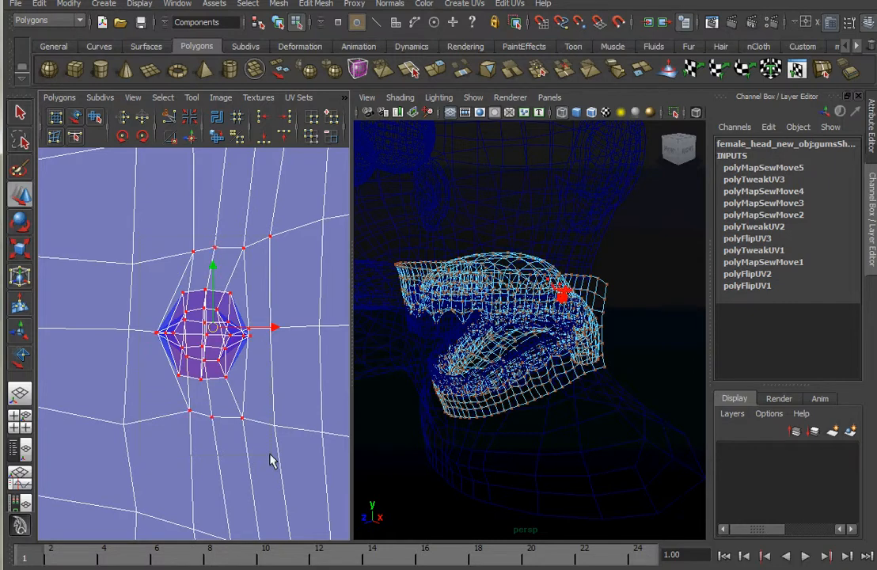
click(94, 117)
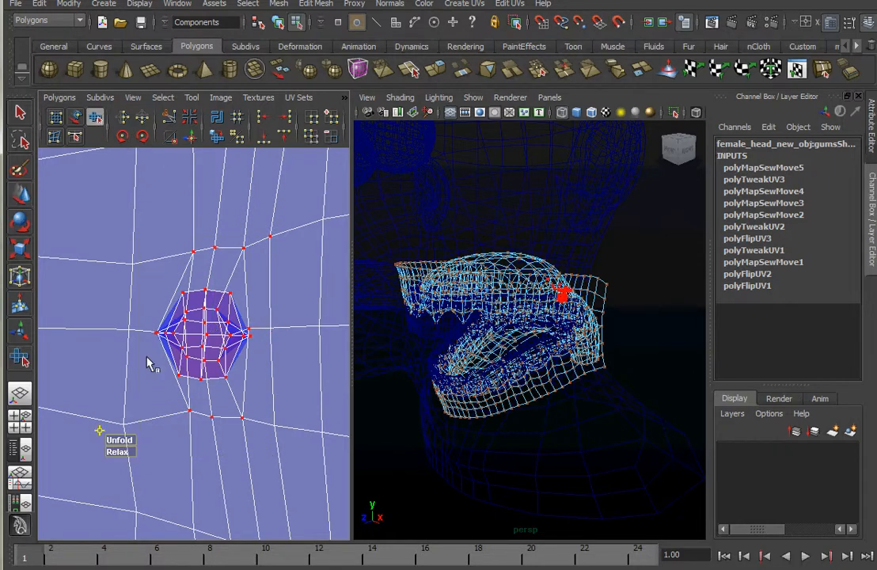
drag(124, 446, 214, 459)
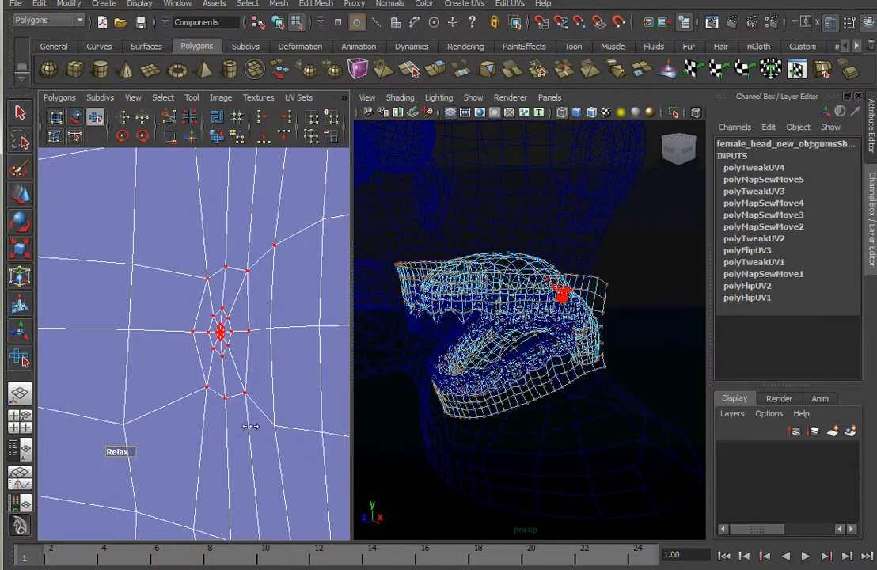
Select the tightly packed inner UVs of the unfolded patch and scale them up
alt+right_drag(183, 365, 323, 377)
alt+middle_drag(247, 377, 215, 416)
alt+right_drag(222, 412, 334, 428)
alt+middle_drag(252, 415, 229, 357)
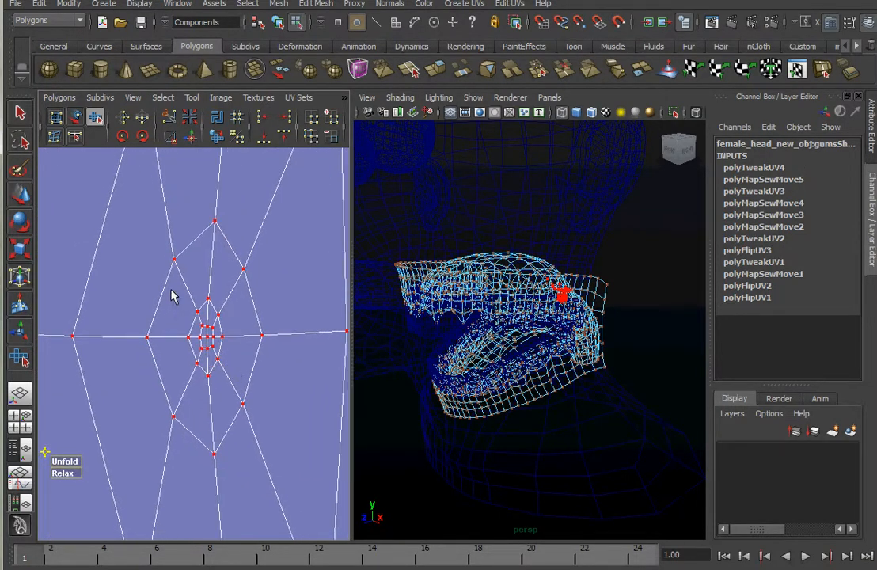
drag(237, 396, 233, 387)
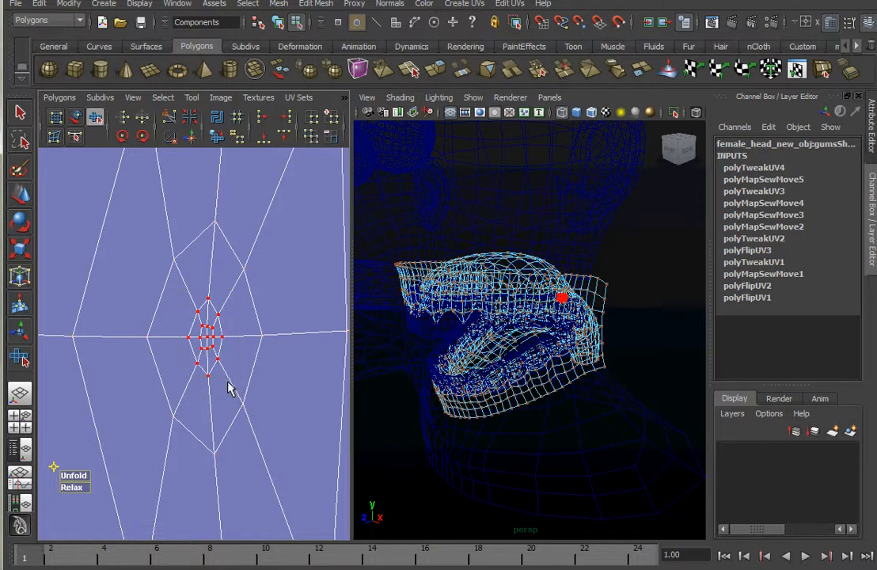
key(r)
drag(204, 341, 251, 354)
Select the UV rings around the patch's centre again and scale them outward to even out their spacing
drag(255, 396, 188, 372)
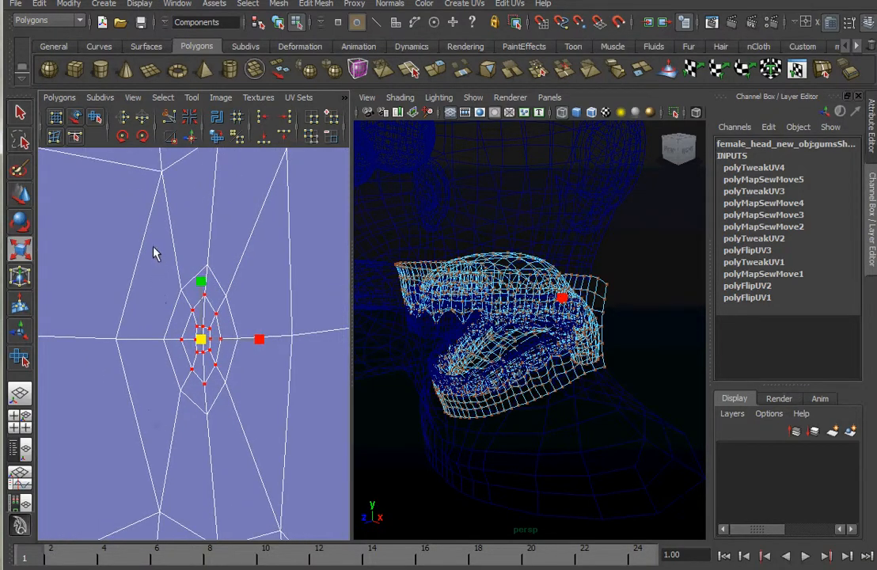
drag(261, 441, 232, 393)
drag(202, 341, 240, 357)
alt+right_drag(240, 357, 55, 395)
alt+right_drag(221, 371, 166, 386)
alt+right_drag(291, 392, 241, 398)
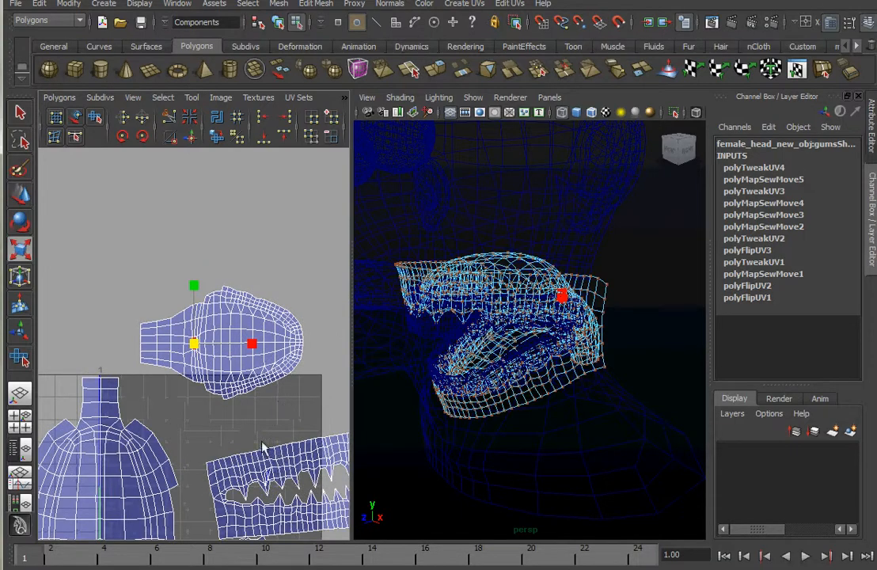
Switch to edge selection and select the border edge at the pointed tip of the lowest gum shell in the UV square
alt+middle_drag(264, 428, 233, 331)
alt+right_drag(232, 329, 146, 326)
alt+middle_drag(209, 435, 200, 371)
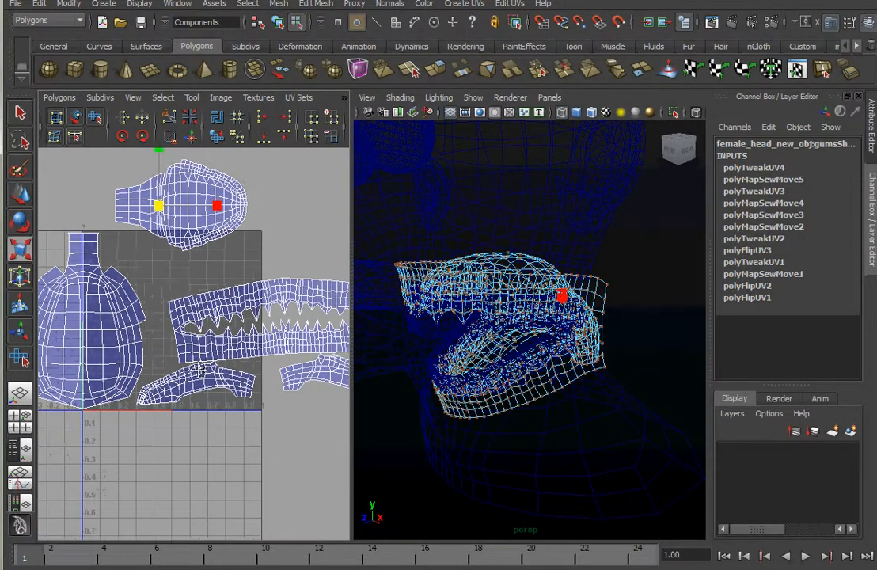
alt+right_drag(203, 384, 316, 419)
alt+middle_drag(228, 327, 229, 323)
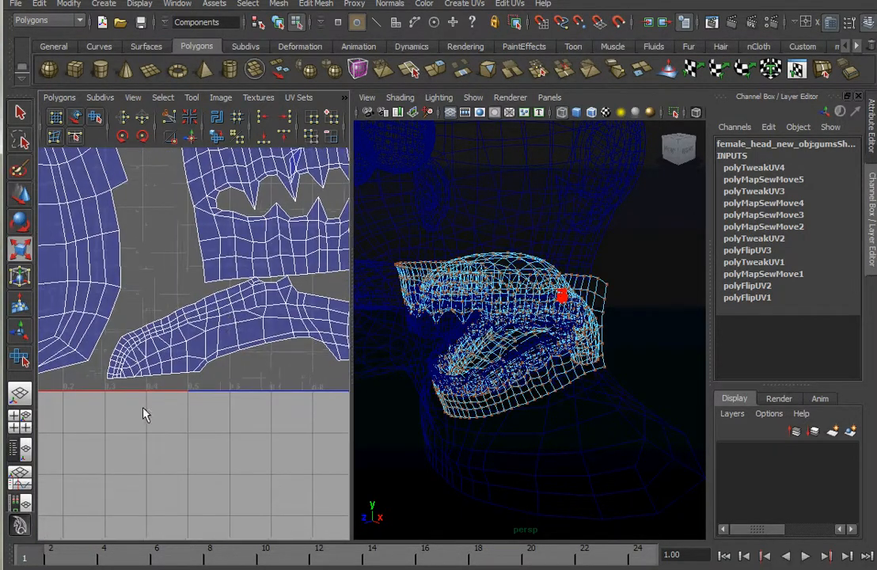
click(110, 382)
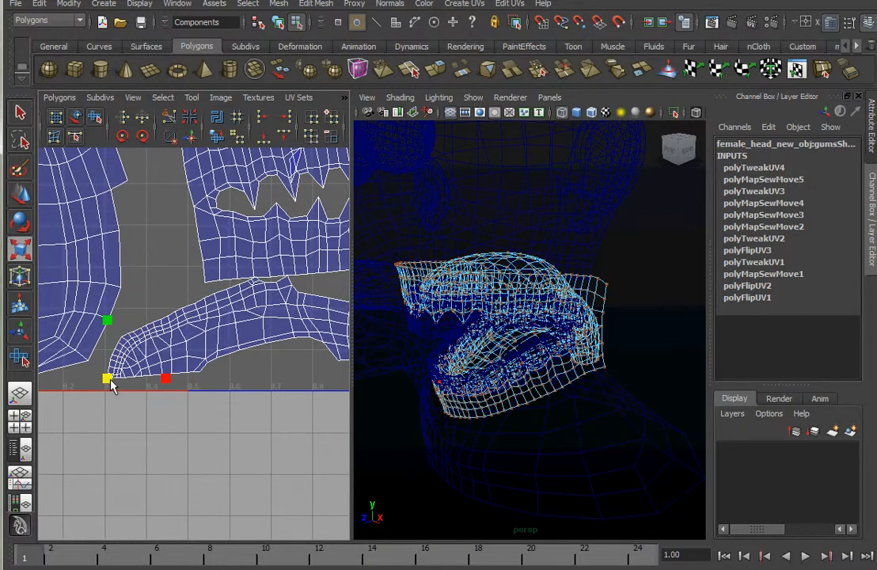
click(154, 286)
alt+right_drag(90, 392, 210, 395)
alt+middle_drag(120, 398, 243, 384)
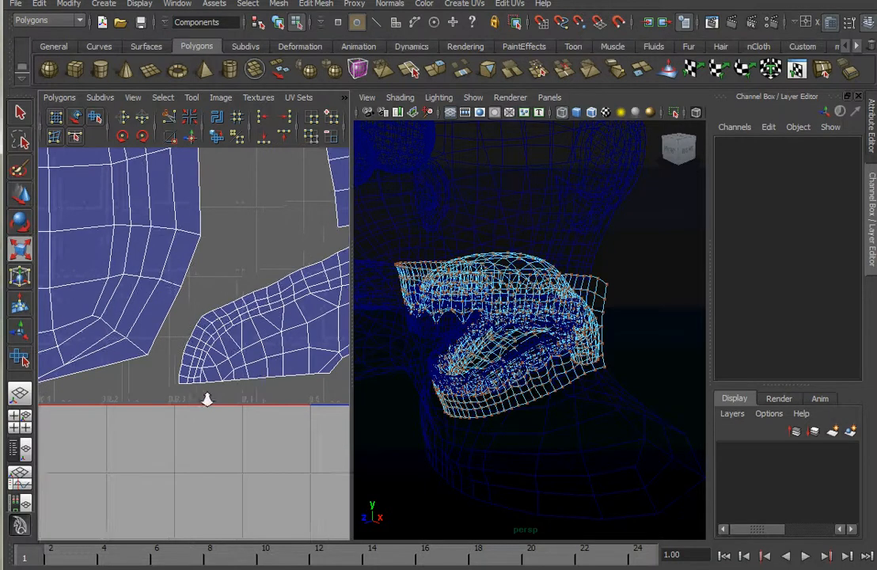
alt+right_drag(207, 400, 174, 379)
click(175, 423)
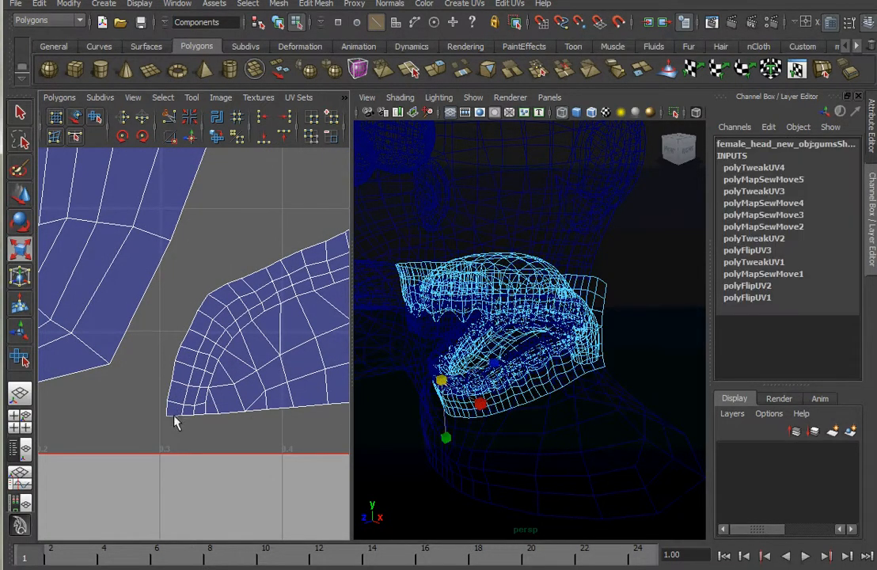
Extend the tip edge to its edge loop in the perspective view and add the adjoining loop along the lower gums' centre line
alt+middle_drag(277, 402, 54, 398)
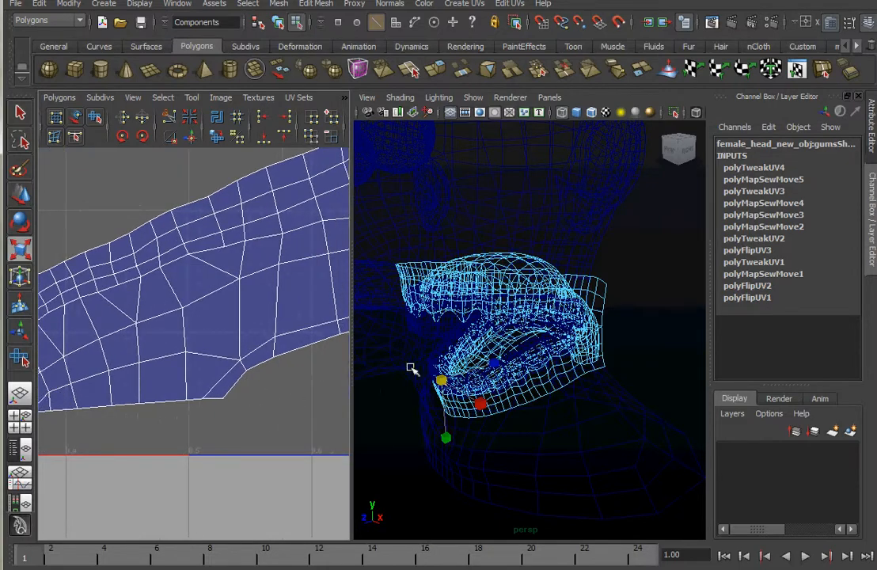
alt+drag(410, 366, 479, 285)
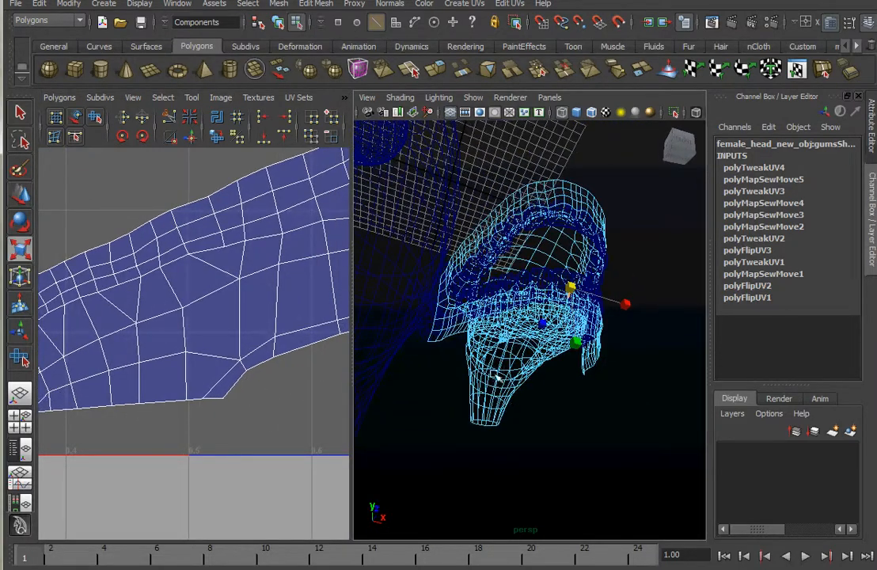
alt+right_drag(272, 356, 142, 397)
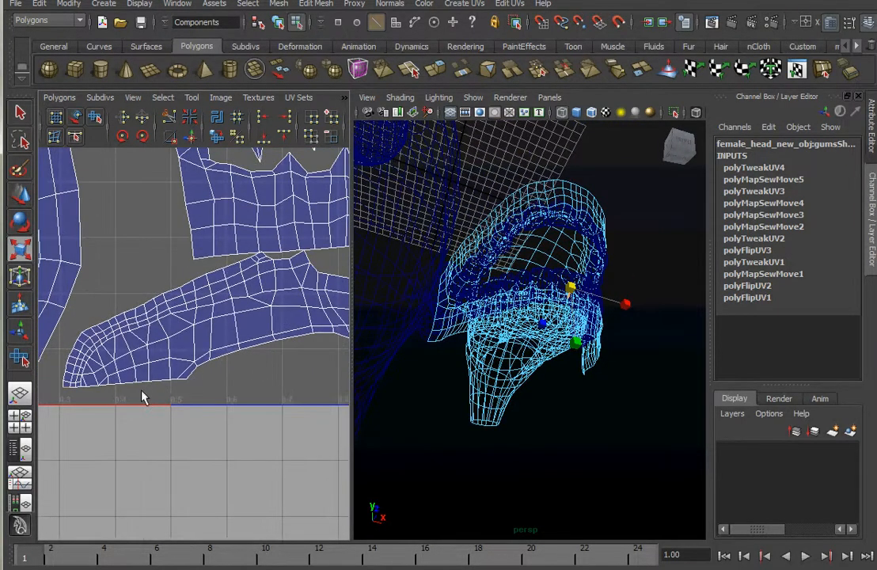
alt+drag(492, 345, 431, 386)
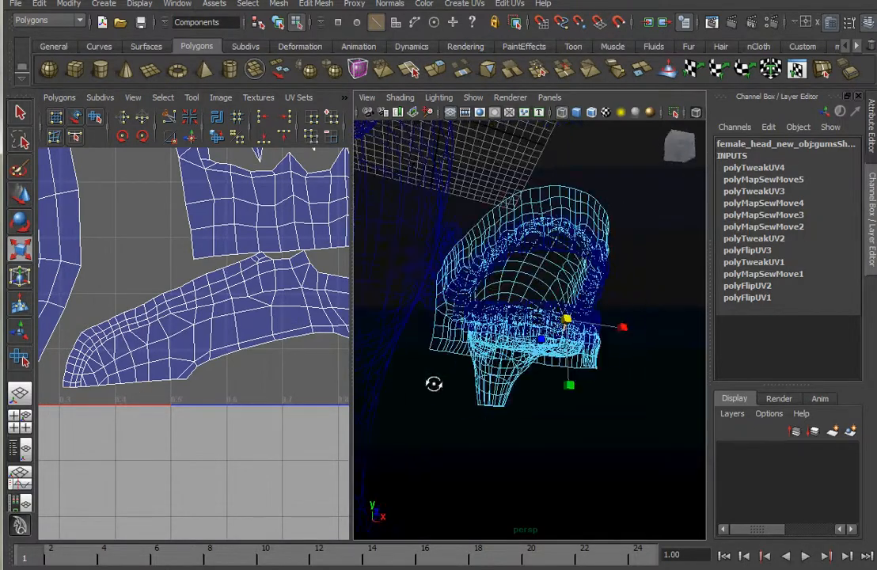
alt+right_drag(430, 385, 544, 342)
alt+drag(539, 349, 569, 325)
alt+right_drag(570, 325, 553, 336)
alt+drag(553, 336, 396, 398)
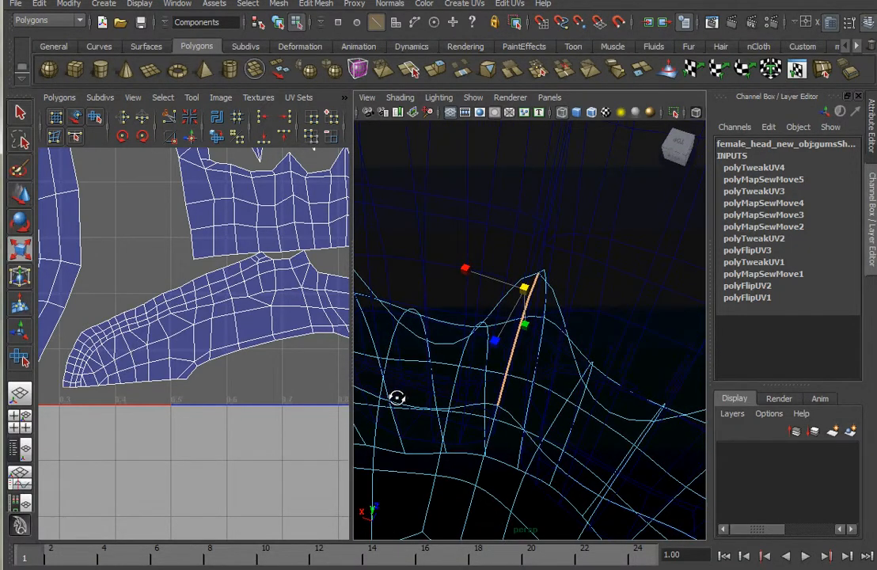
double_click(511, 350)
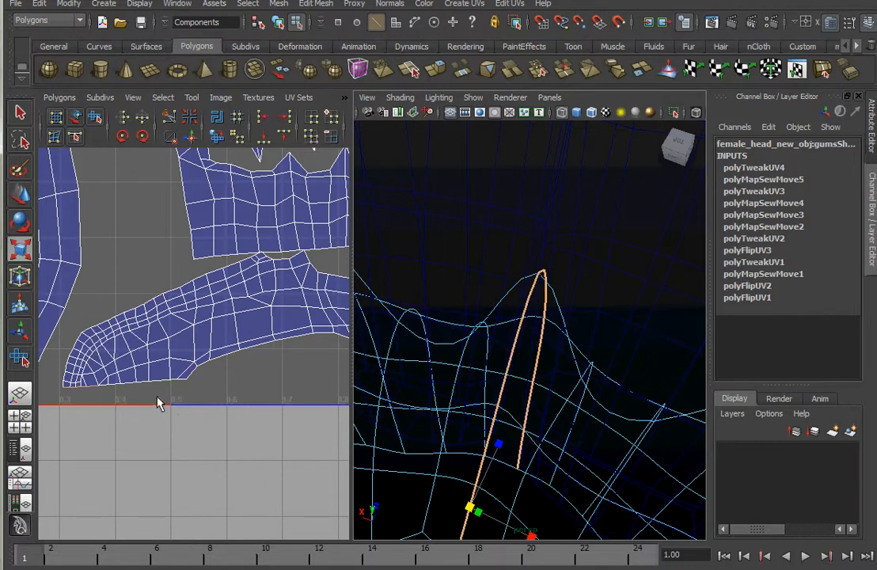
alt+drag(597, 372, 593, 187)
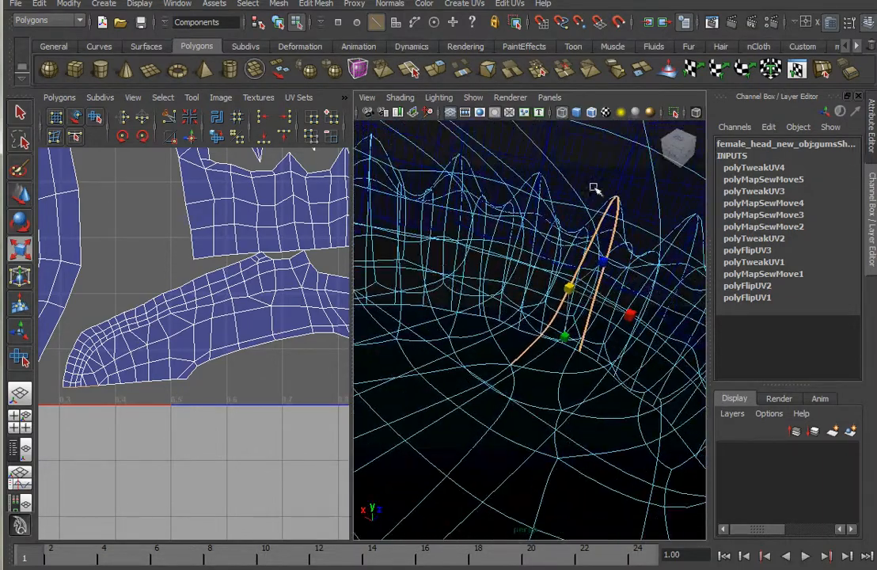
double_click(494, 372)
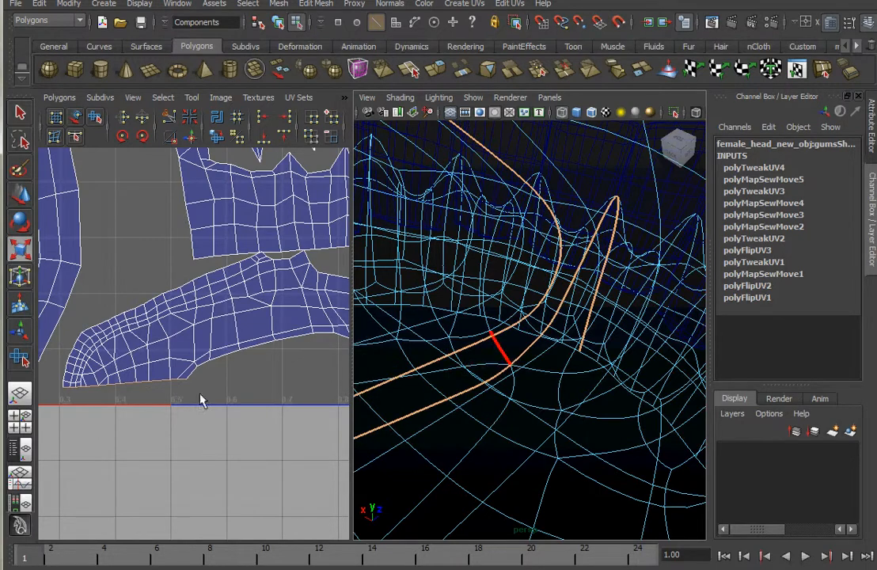
Move and sew the lowest gum shell to its mirrored half along the selected centre edges
scroll(261, 391, down, 5)
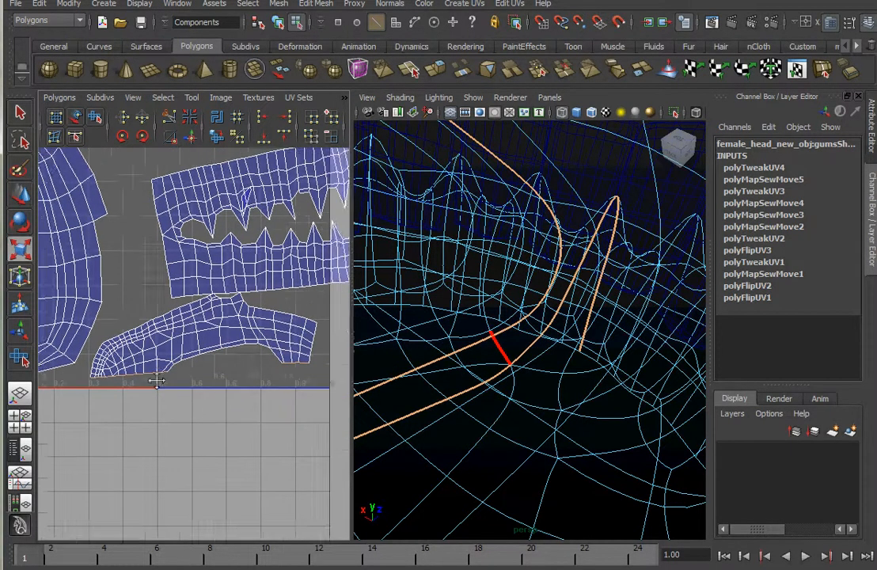
scroll(220, 400, down, 2)
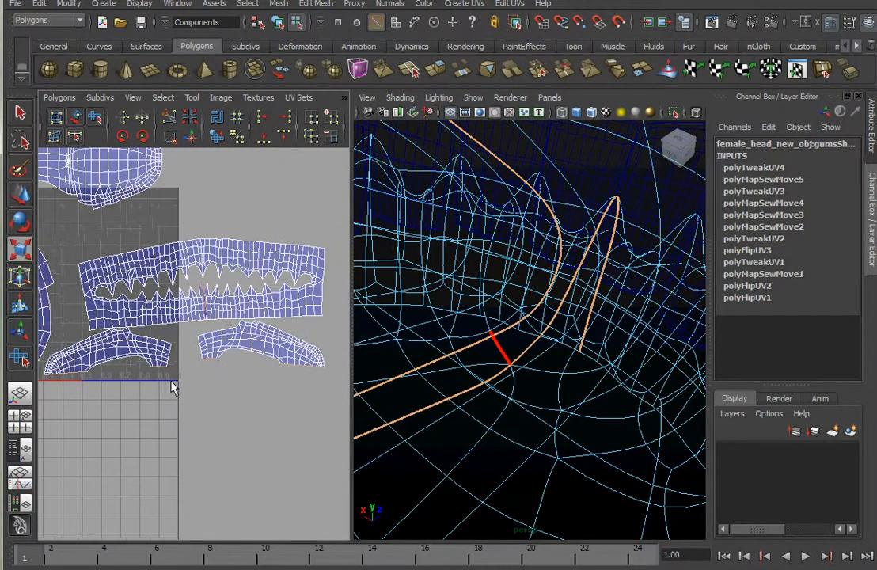
scroll(220, 398, down, 2)
scroll(156, 378, up, 2)
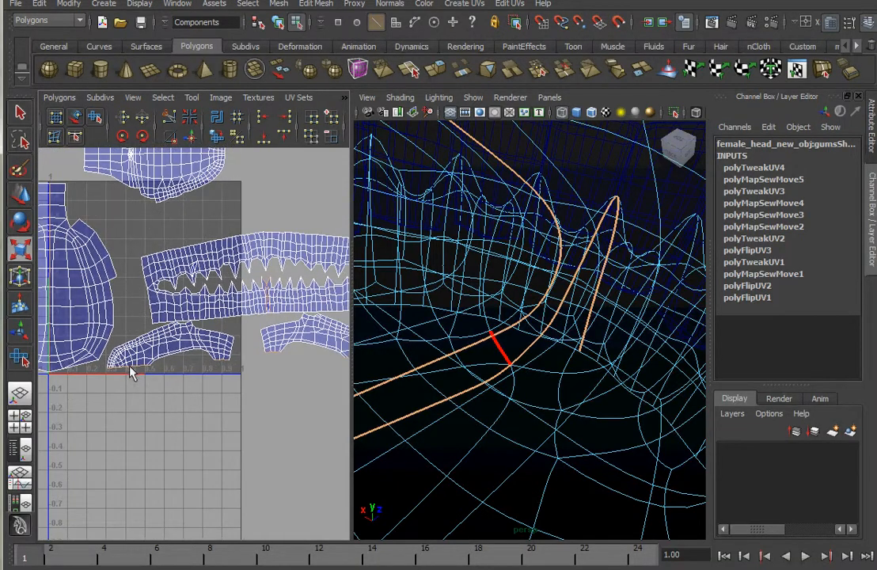
shift+right_click(131, 372)
shift+right_drag(132, 372, 127, 333)
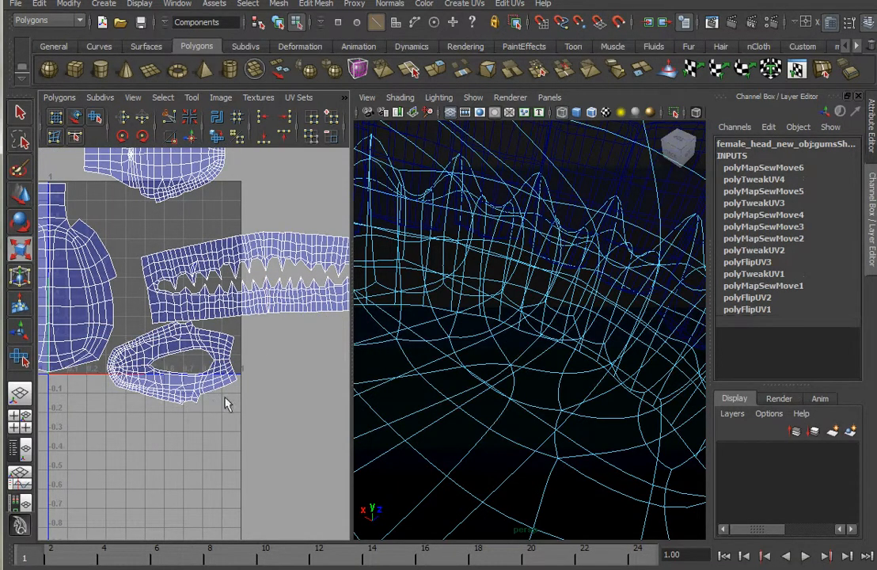
Show the model shaded, select the sewn ring-shaped shell as a whole and move it down, clear of the teeth-edged strip
scroll(310, 387, up, 2)
scroll(143, 401, up, 4)
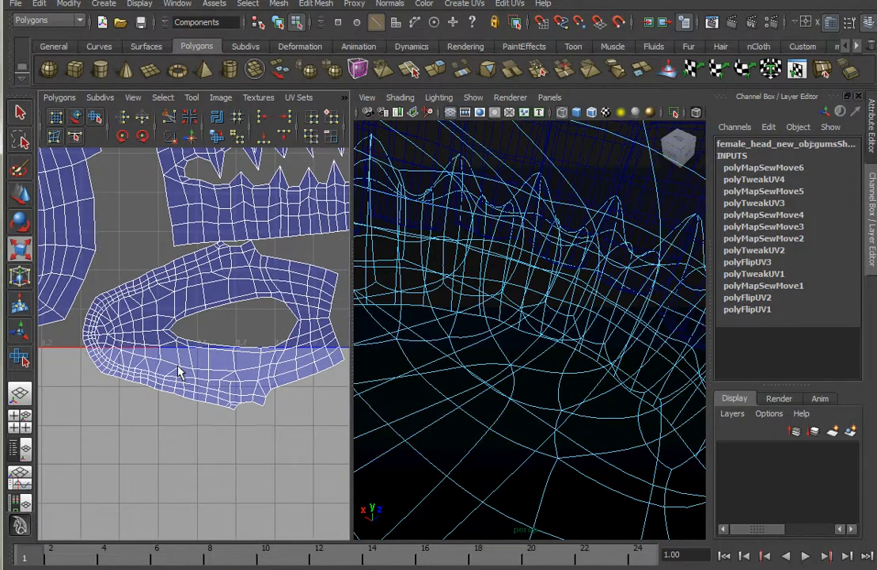
scroll(692, 315, down, 6)
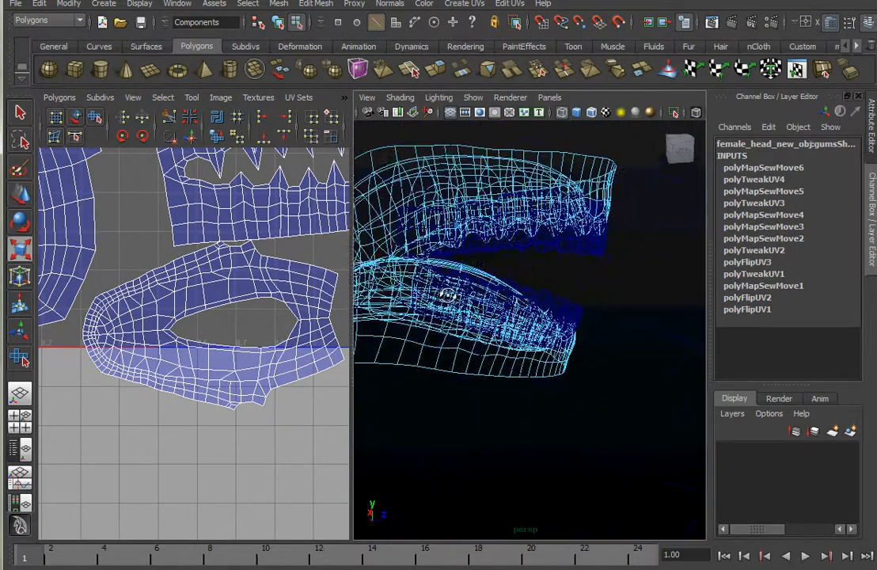
click(76, 118)
click(177, 380)
mouse_move(562, 393)
alt+mouse_down()
mouse_move(470, 385)
mouse_move(456, 421)
mouse_move(451, 352)
mouse_move(472, 289)
mouse_move(435, 372)
mouse_move(603, 384)
mouse_move(552, 380)
mouse_move(578, 406)
mouse_move(521, 402)
mouse_move(485, 352)
mouse_move(432, 377)
mouse_move(451, 369)
alt+mouse_up()
key(5)
drag(214, 325, 194, 381)
Relax all UVs of the ring-shaped gum shell with the Smooth UV tool
click(95, 116)
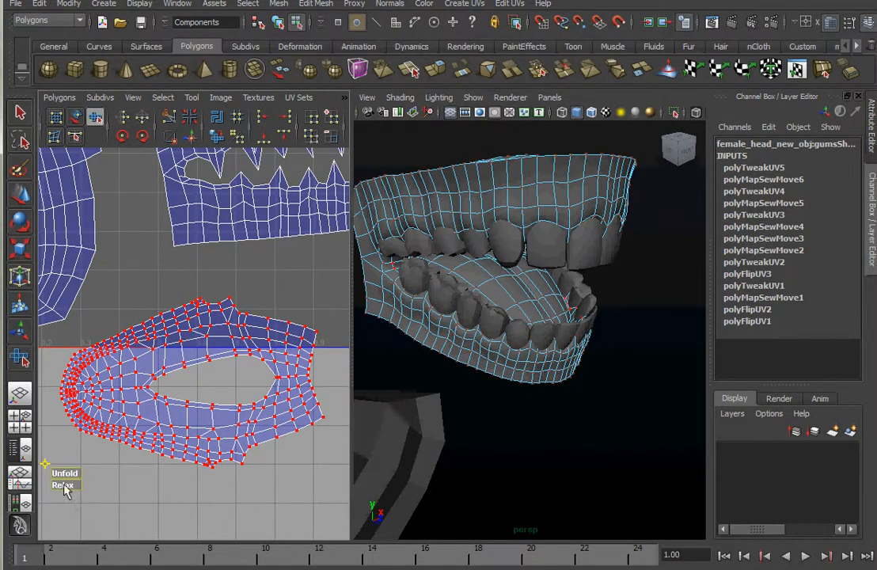
drag(63, 482, 238, 507)
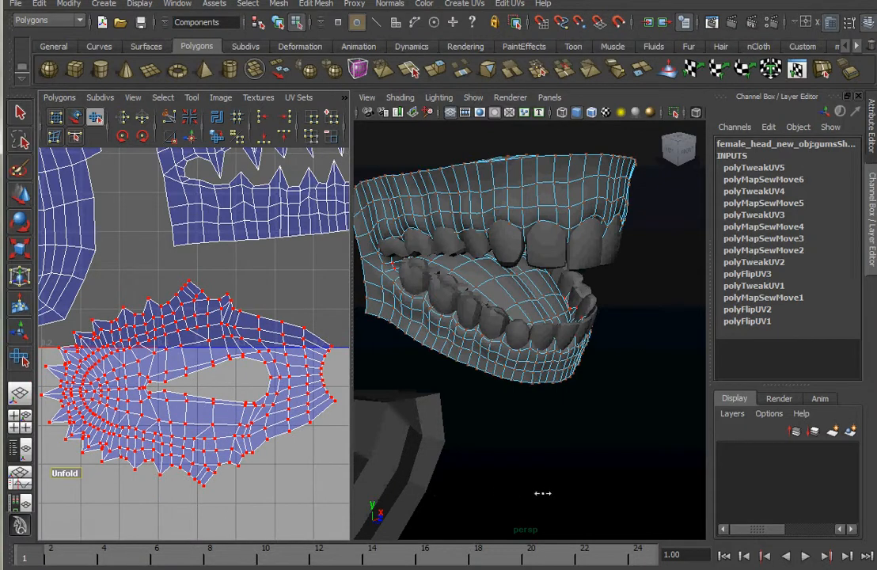
drag(67, 489, 32, 490)
Select all UVs of the gum mesh and lay the shells out inside the 0-to-1 texture space
scroll(212, 389, down, 6)
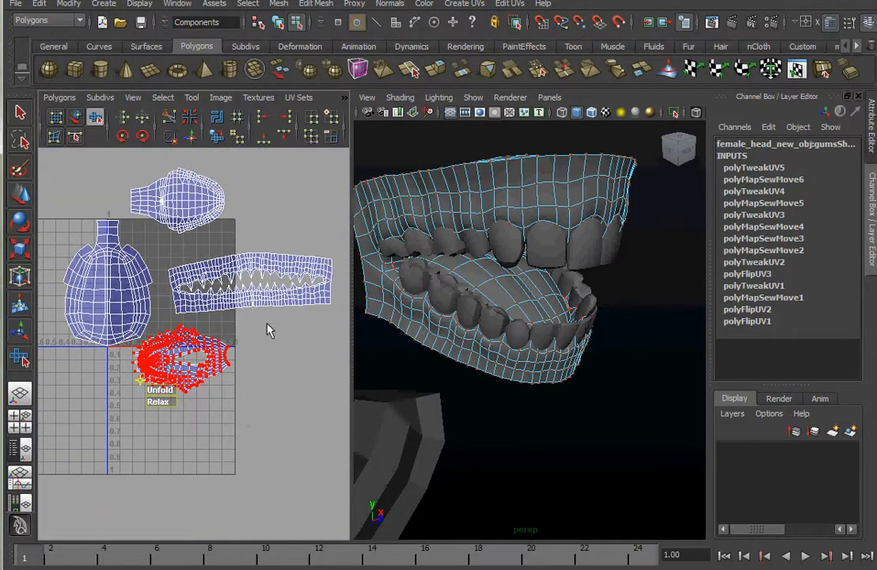
scroll(213, 329, up, 6)
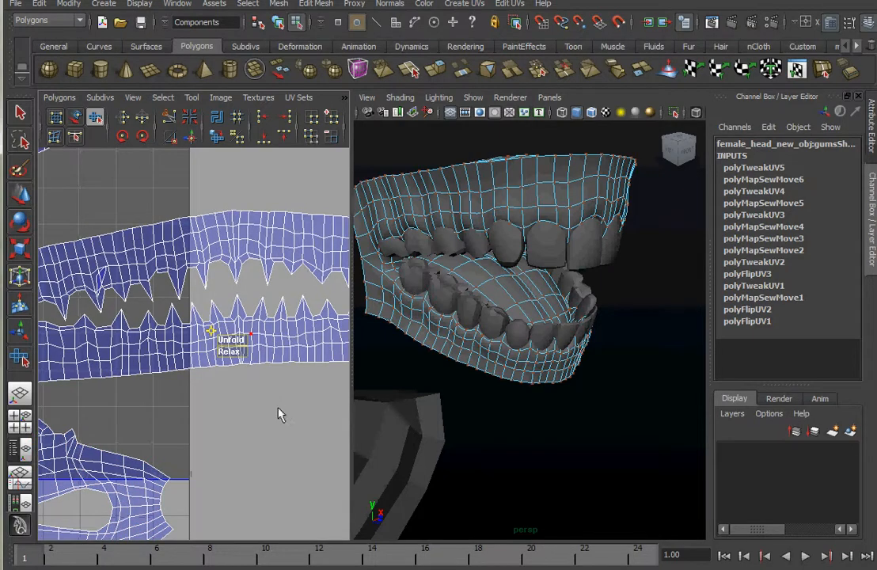
scroll(265, 408, down, 2)
alt+middle_drag(266, 413, 242, 341)
alt+right_drag(291, 372, 149, 356)
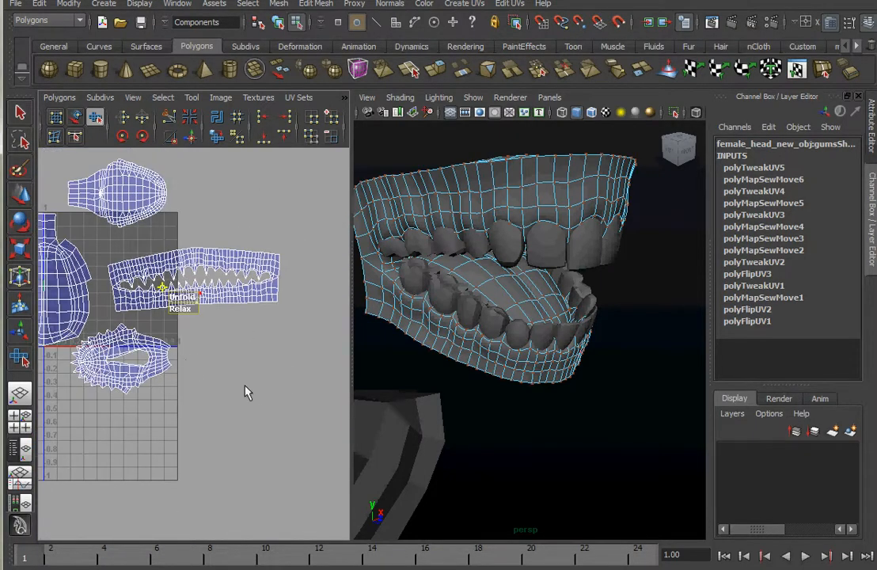
alt+middle_drag(194, 391, 253, 457)
drag(59, 228, 154, 263)
drag(253, 327, 333, 473)
key(w)
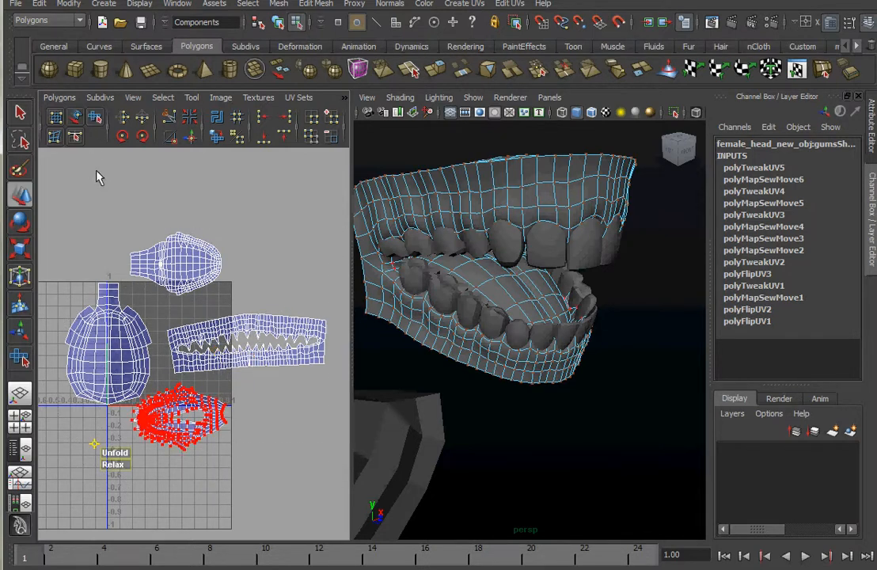
drag(72, 208, 262, 463)
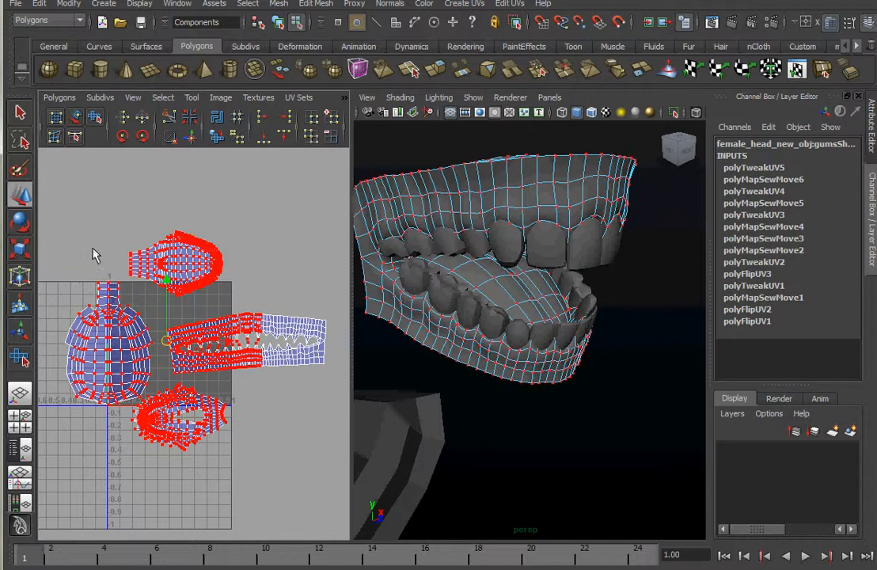
drag(365, 488, 332, 495)
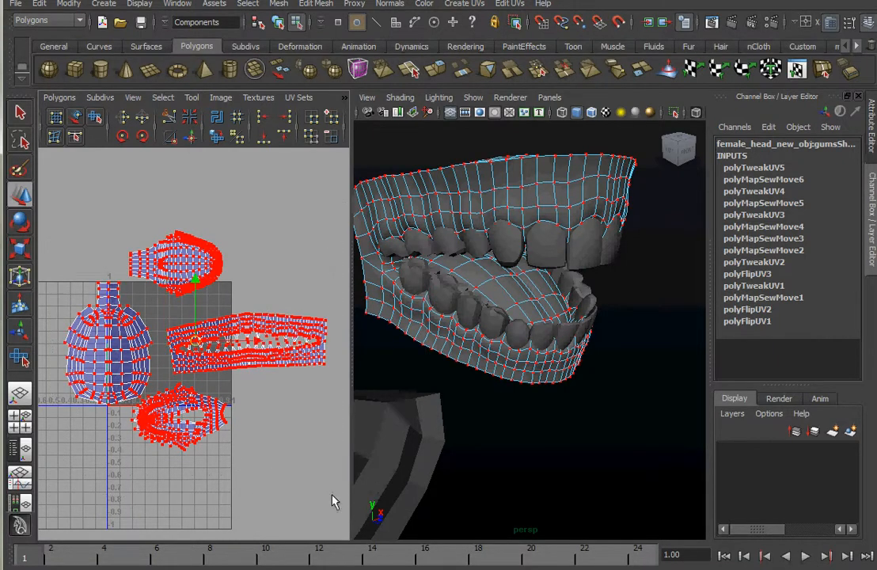
click(218, 120)
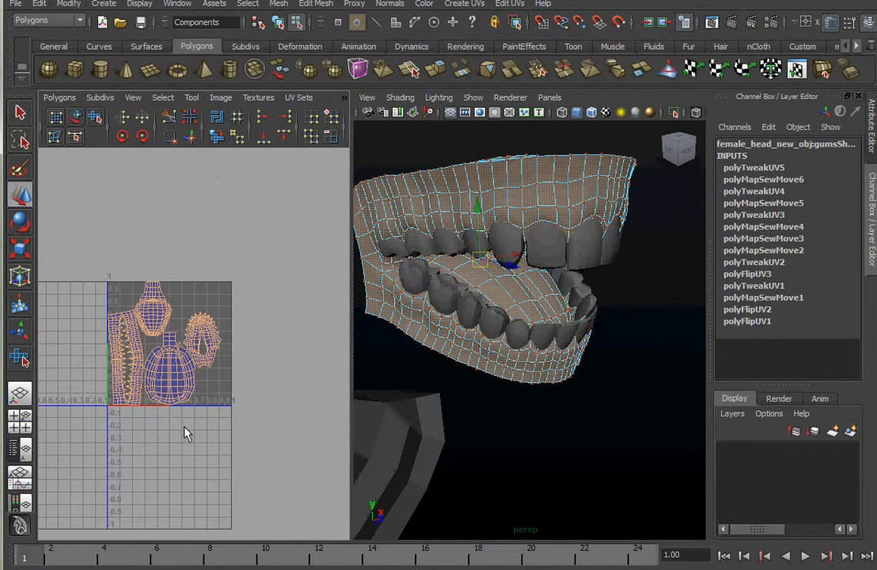
Examine the packing of the gum shells in the 0-to-1 texture space and deselect the gums
scroll(184, 433, up, 6)
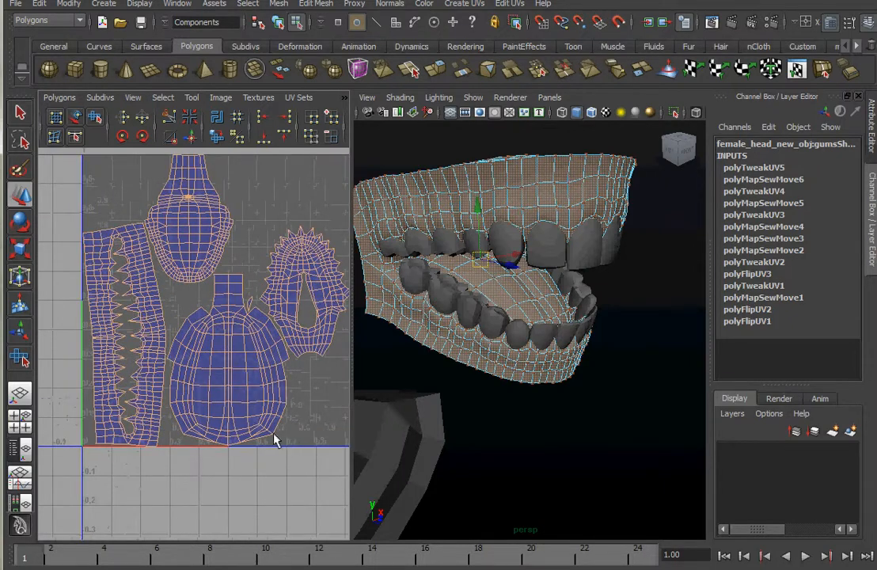
alt+middle_drag(275, 440, 249, 475)
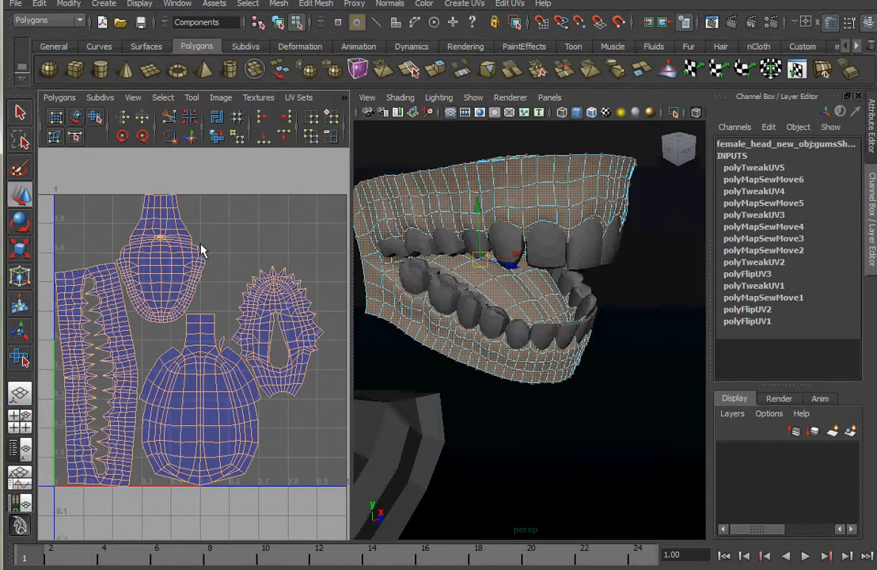
scroll(196, 364, down, 1)
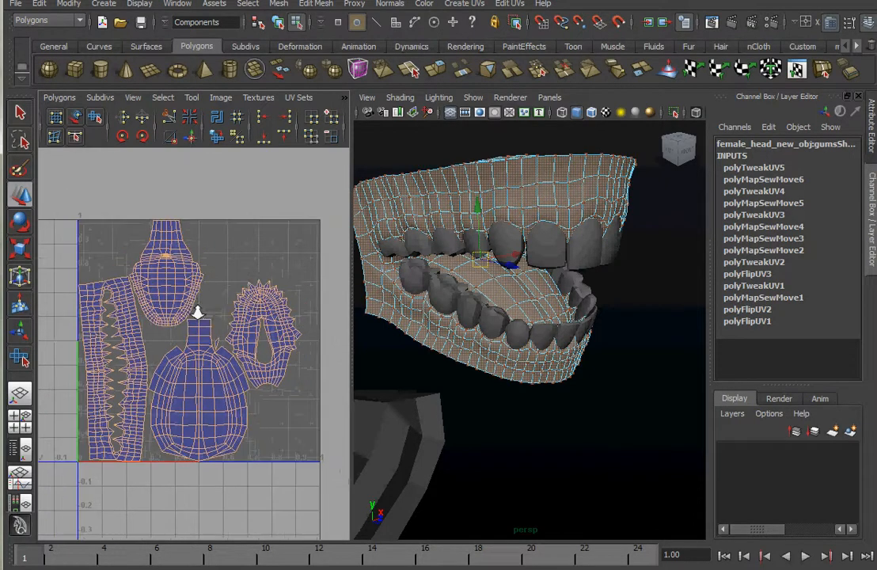
alt+right_drag(320, 354, 304, 356)
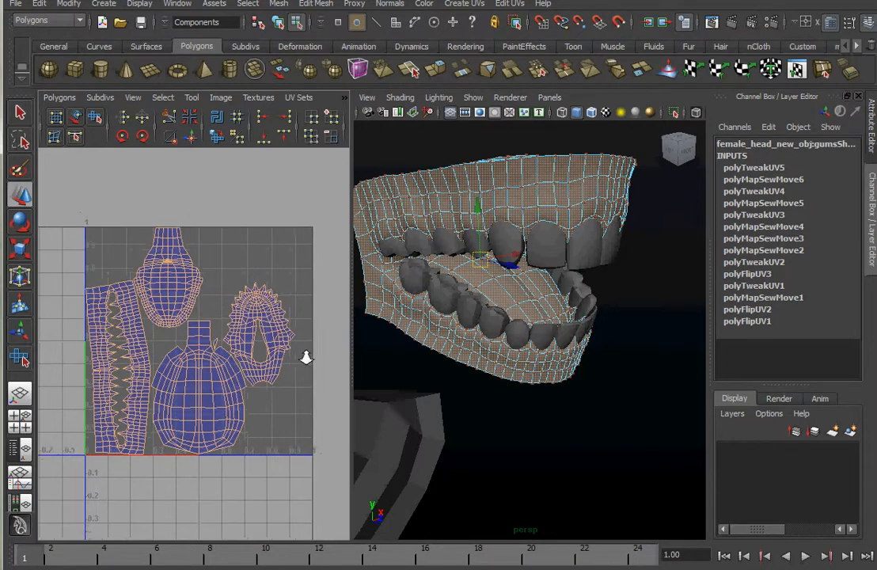
alt+middle_drag(231, 385, 235, 378)
click(556, 426)
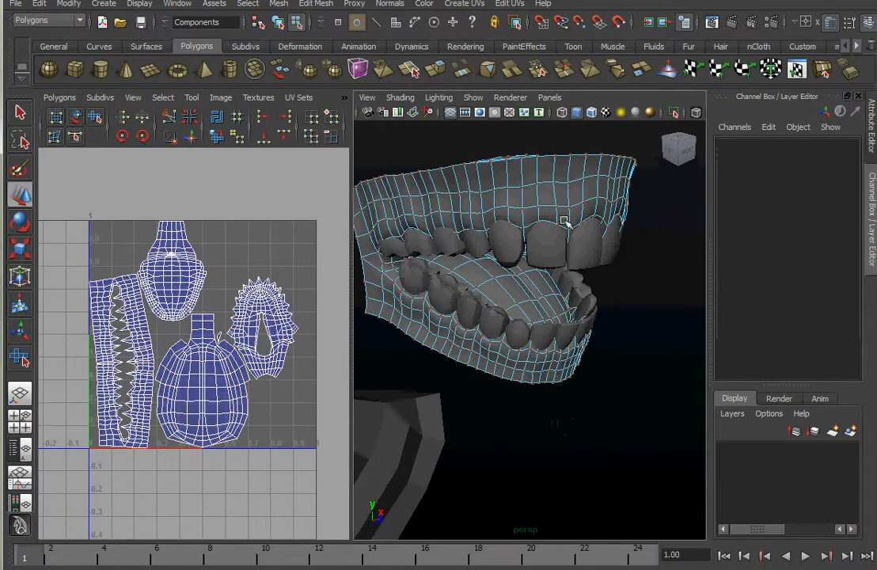
Lay out all overlapping UVs of the upper front tooth as separate shells inside the 0-to-1 texture space
click(557, 242)
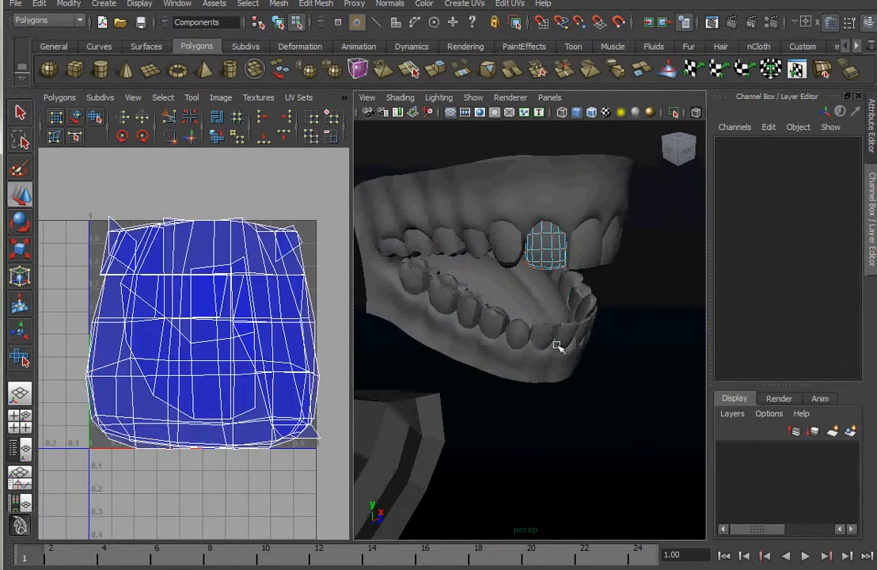
right_drag(560, 249, 585, 230)
click(550, 250)
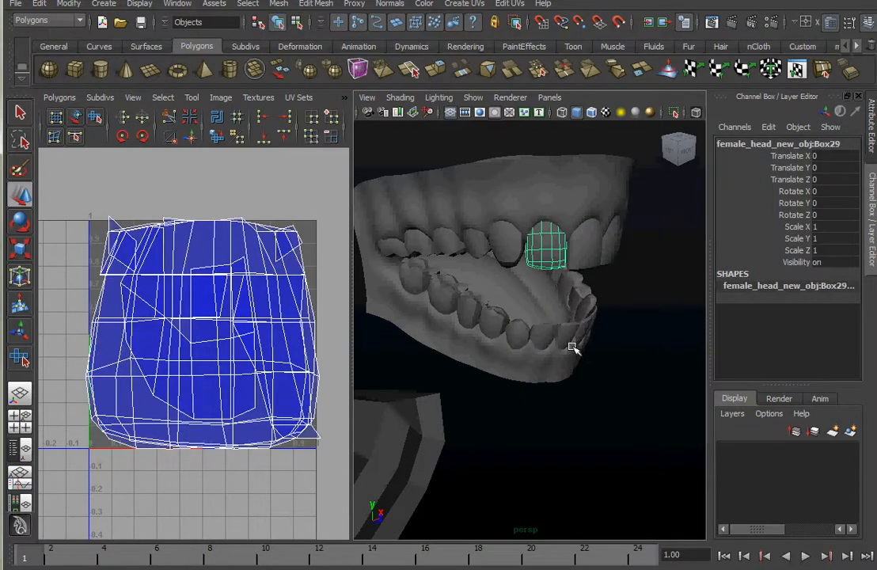
click(415, 275)
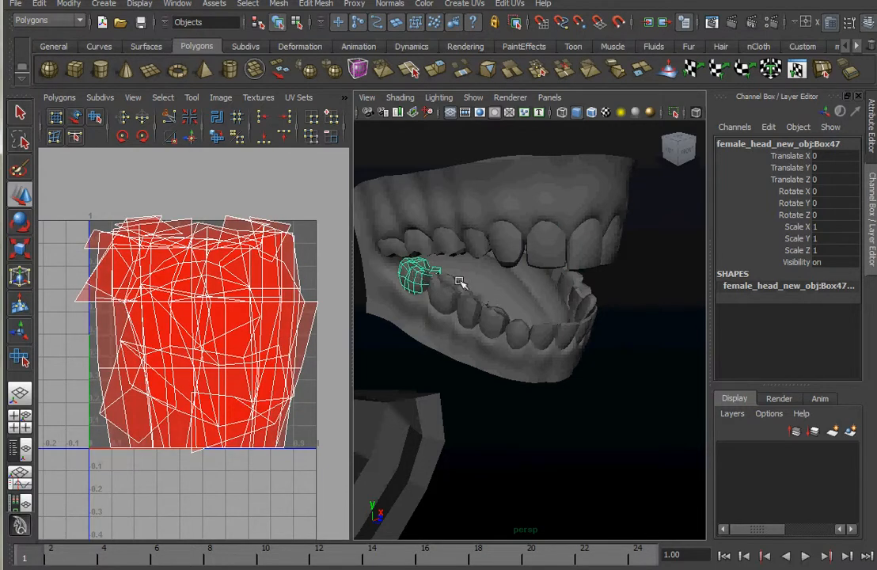
click(543, 243)
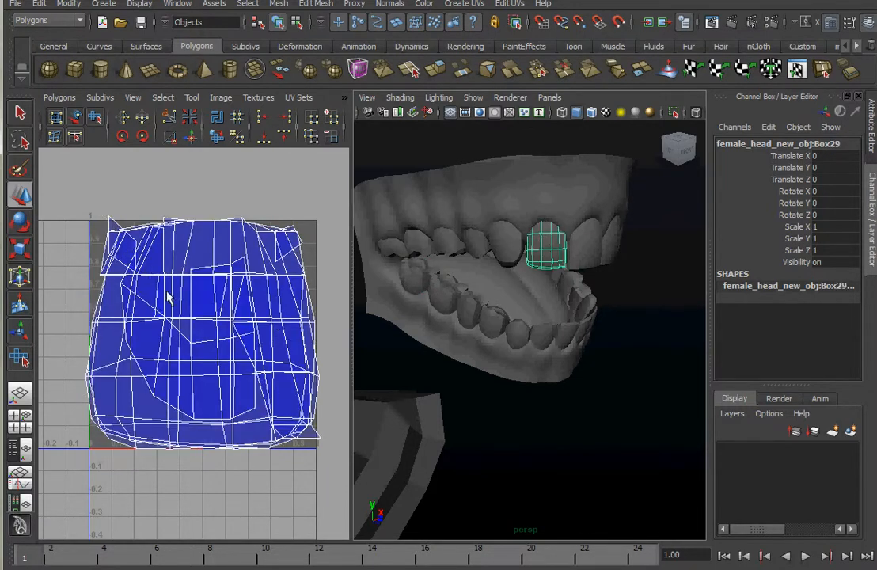
right_drag(167, 298, 220, 290)
drag(65, 197, 327, 462)
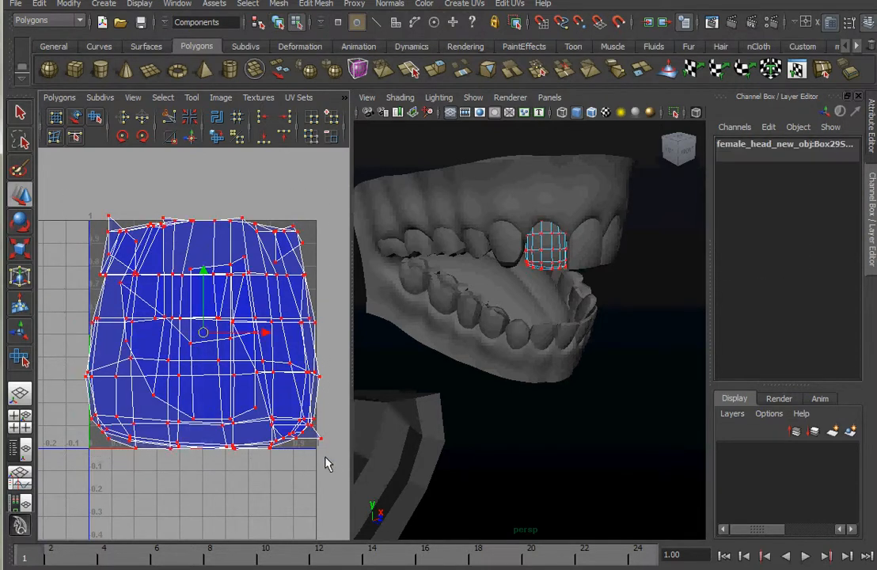
click(218, 119)
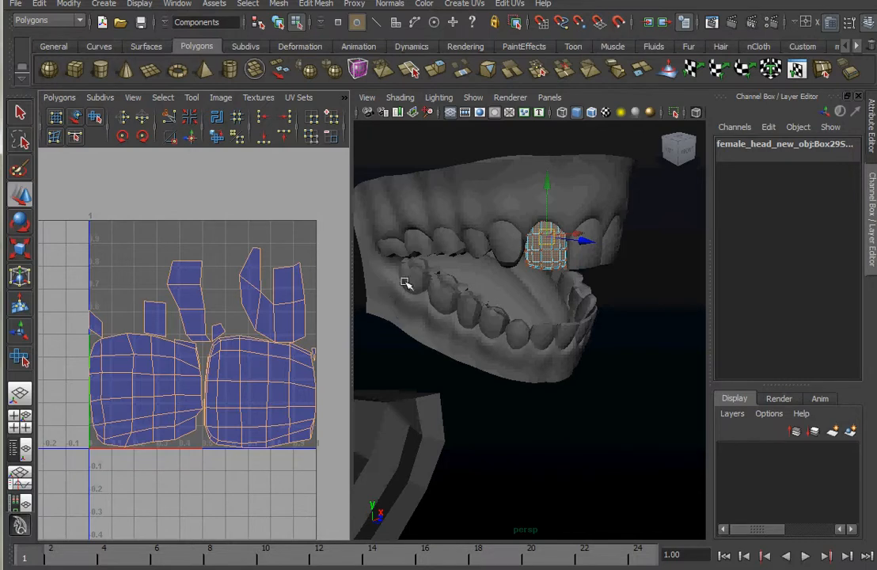
Select the rearmost visible lower molar and lay out all its overlapping UVs as separate shells in the 0-to-1 texture space
click(411, 283)
click(425, 346)
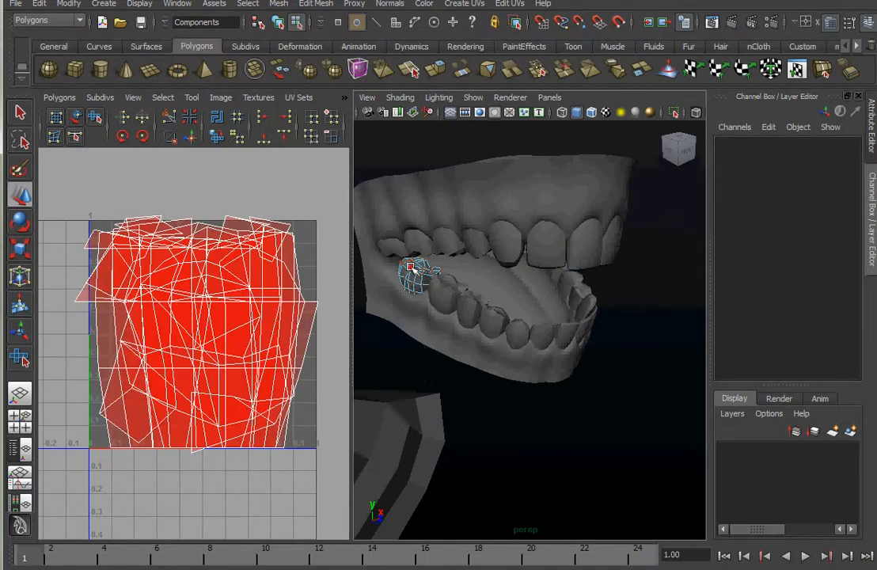
right_drag(413, 268, 451, 257)
alt+drag(451, 257, 446, 274)
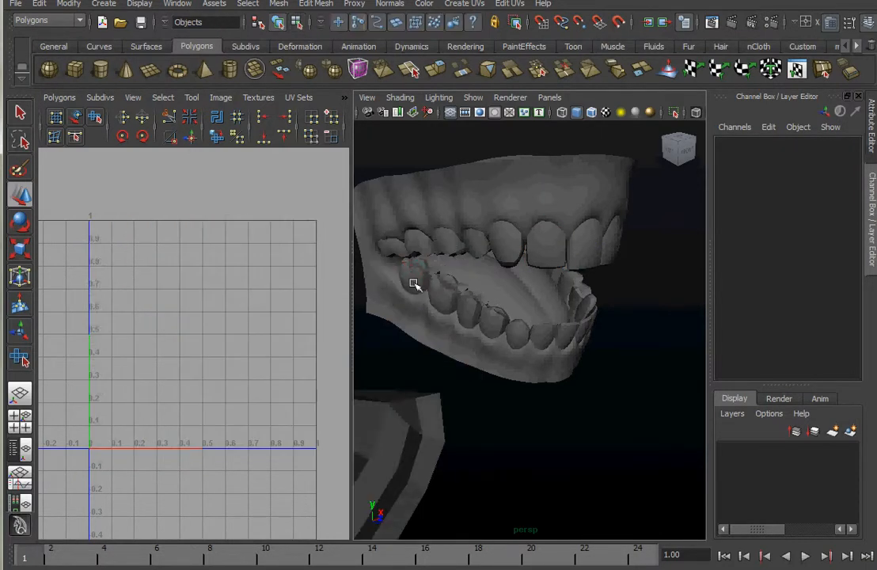
click(411, 279)
drag(63, 199, 331, 470)
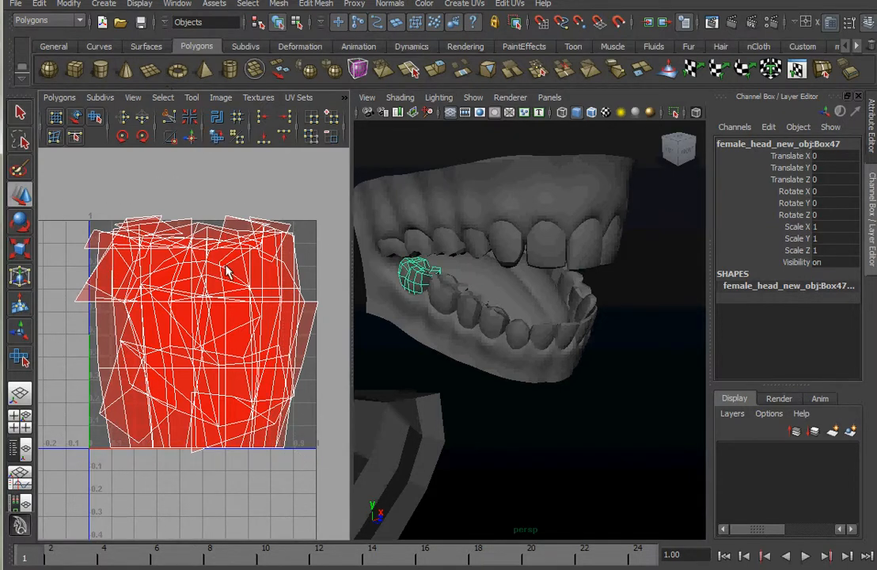
right_drag(229, 270, 280, 262)
drag(75, 238, 333, 497)
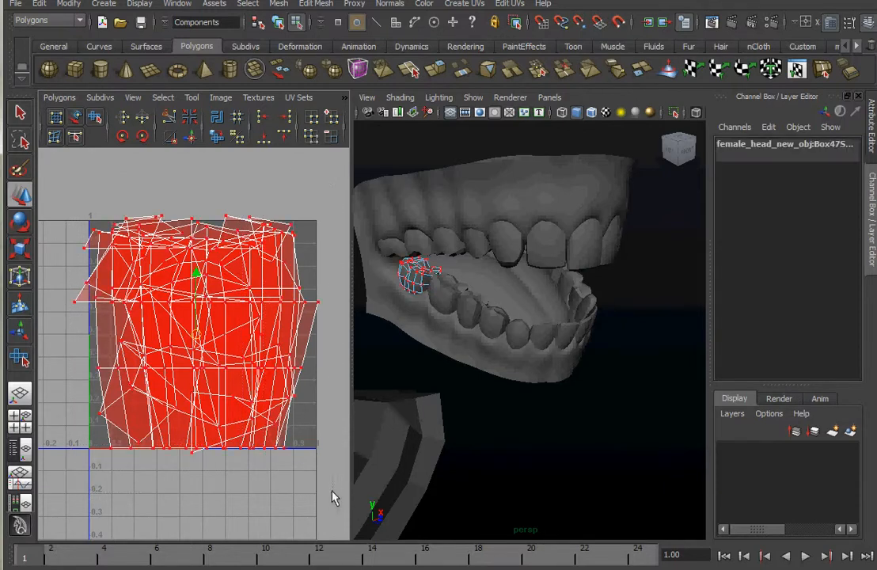
click(215, 118)
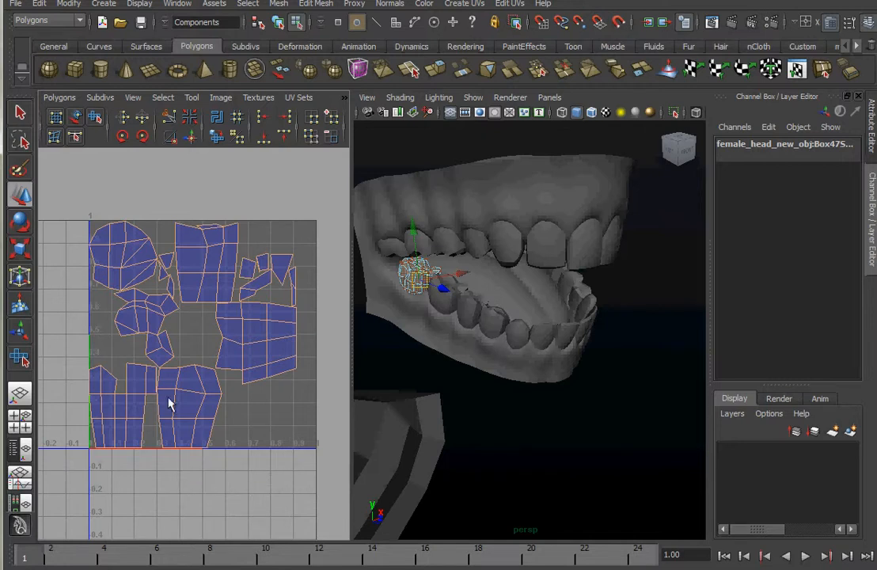
Compare the UV shells of the upper front tooth and the lower molar, ending with the front tooth selected
click(543, 251)
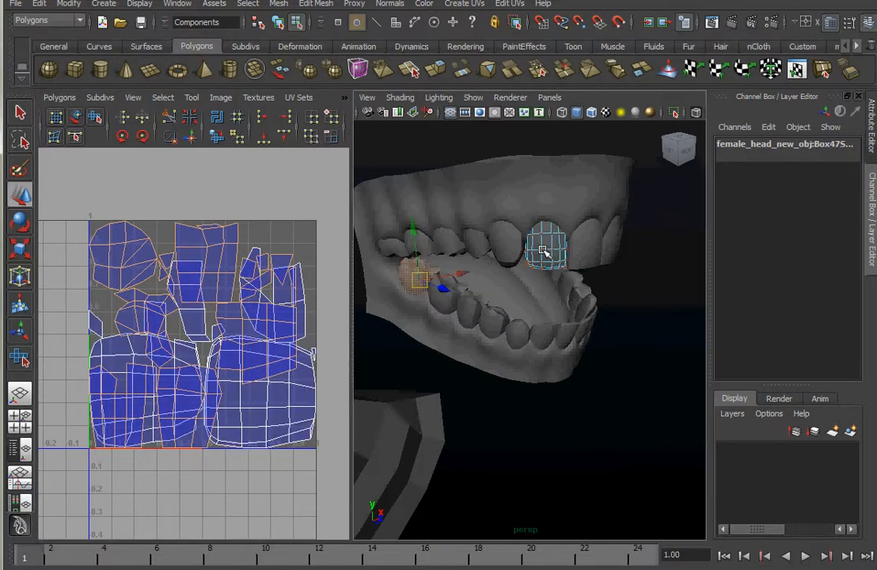
right_drag(540, 249, 593, 234)
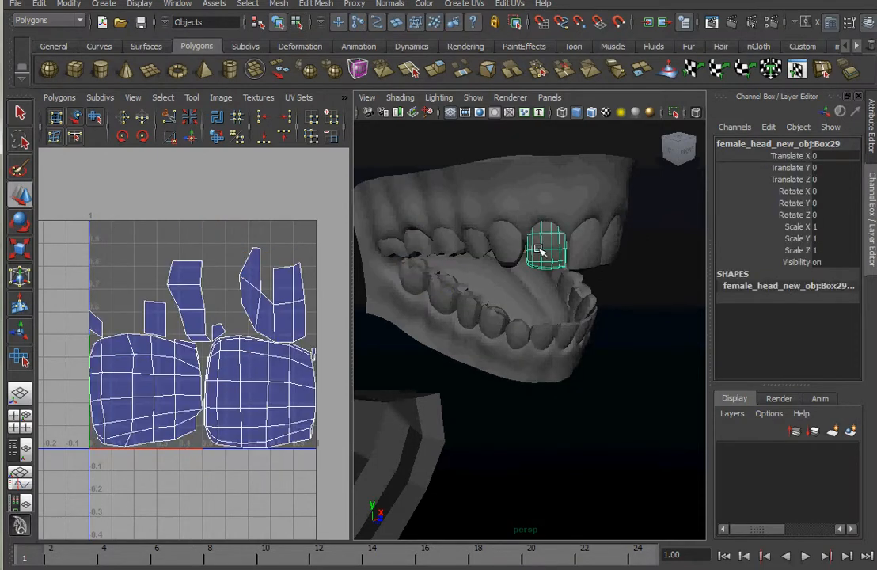
click(413, 281)
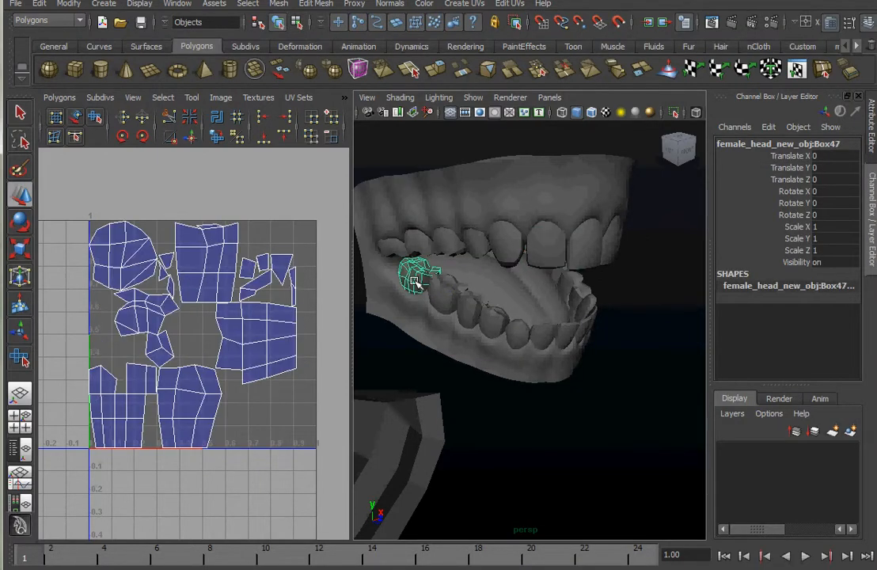
click(543, 240)
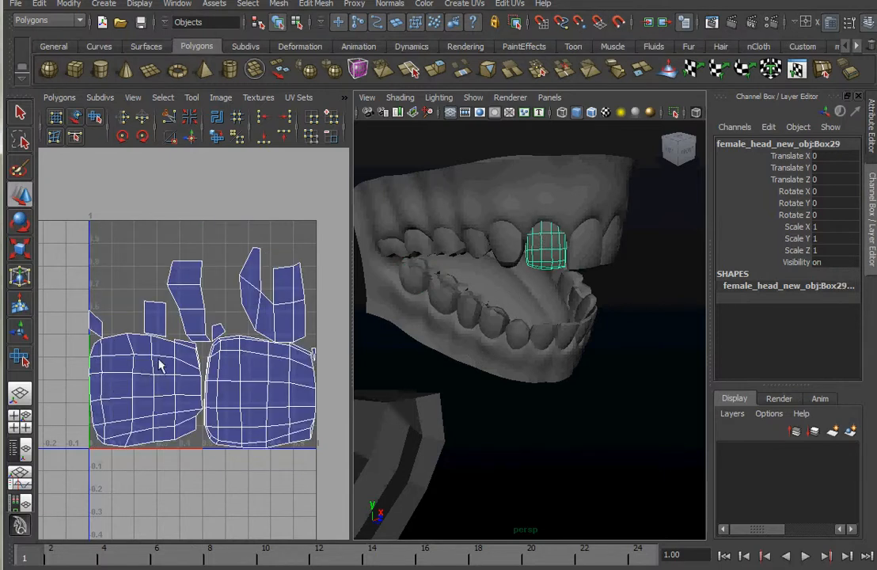
alt+drag(429, 297, 464, 362)
click(401, 352)
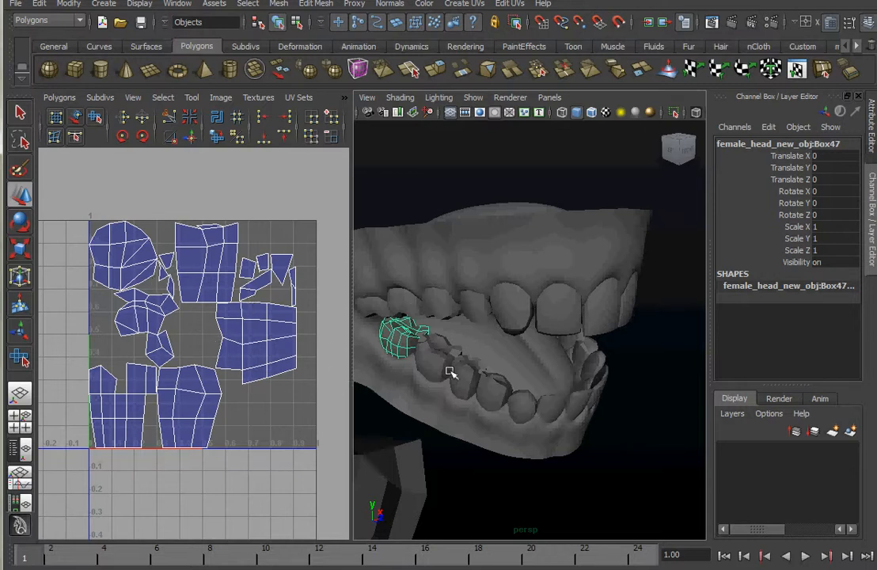
click(561, 316)
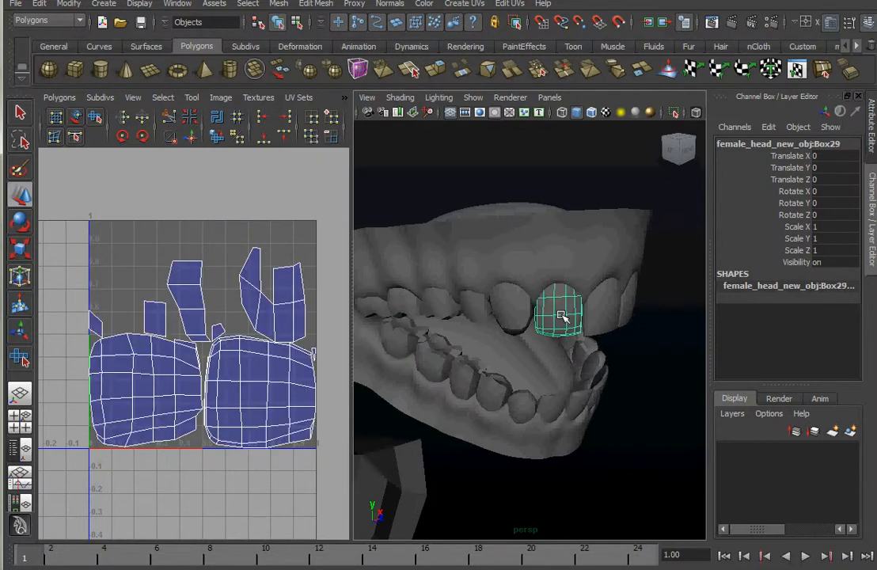
alt+drag(591, 342, 536, 362)
scroll(510, 338, up, 3)
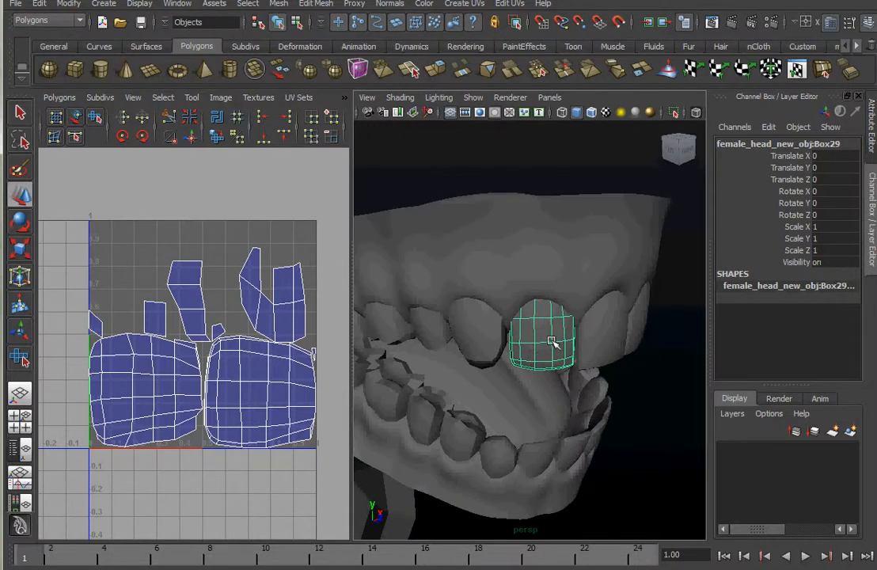
Reselect the upper front tooth and centre its pivot
click(646, 393)
click(535, 338)
right_click(535, 338)
click(68, 3)
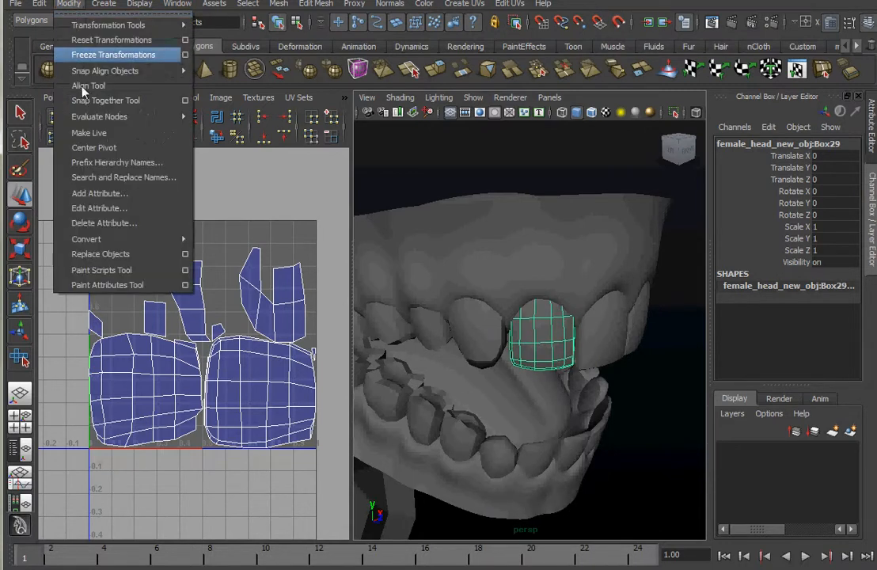
click(93, 147)
Apply planar UV mapping to the upper front tooth, fitting the projection to the bounding box and projecting from the Z axis
alt+drag(510, 406, 513, 415)
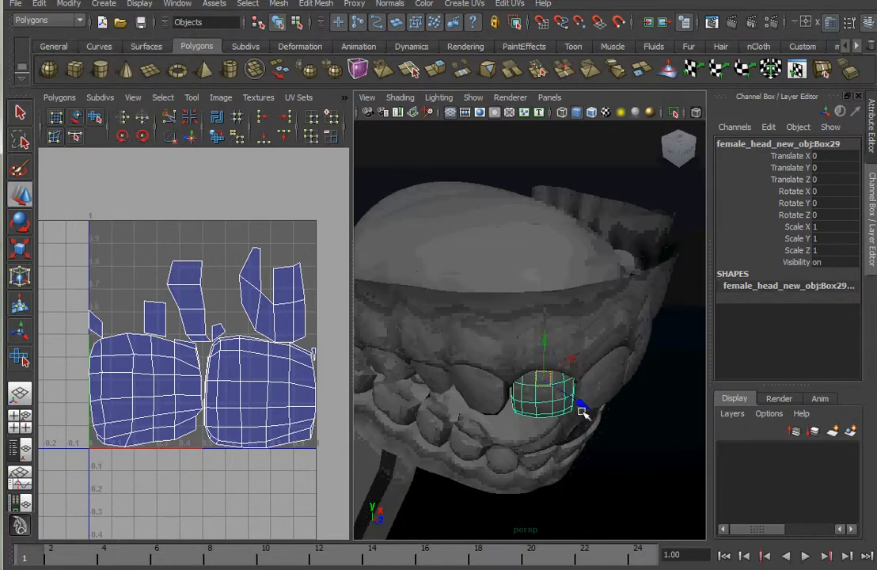
alt+drag(588, 431, 560, 442)
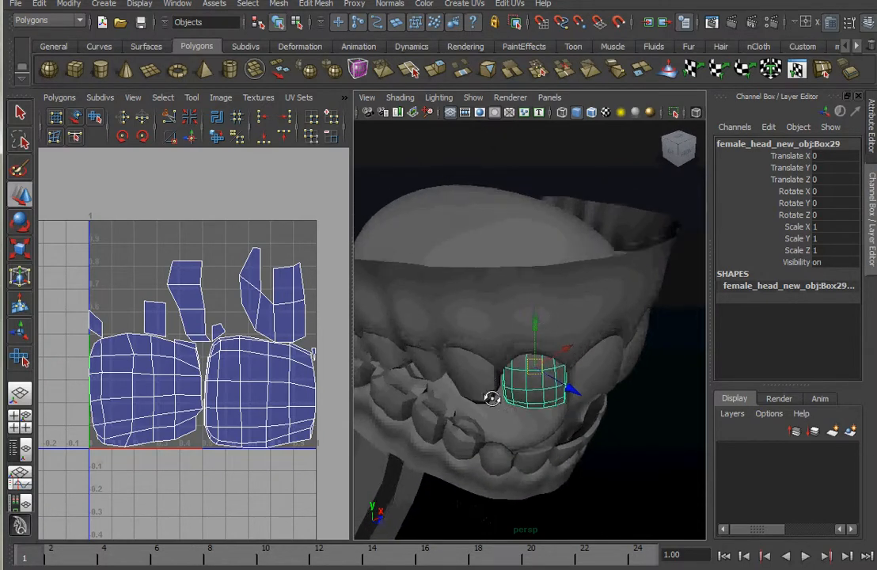
alt+drag(492, 397, 589, 450)
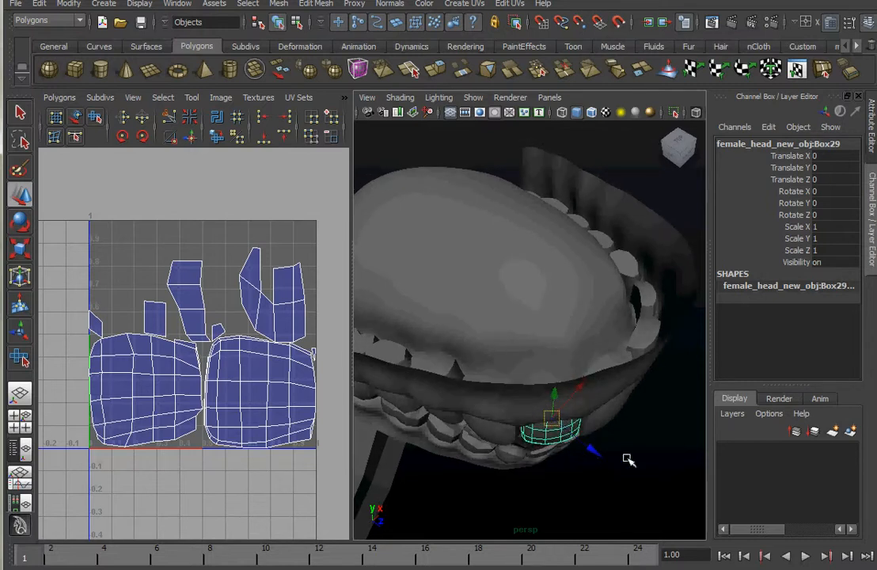
click(463, 4)
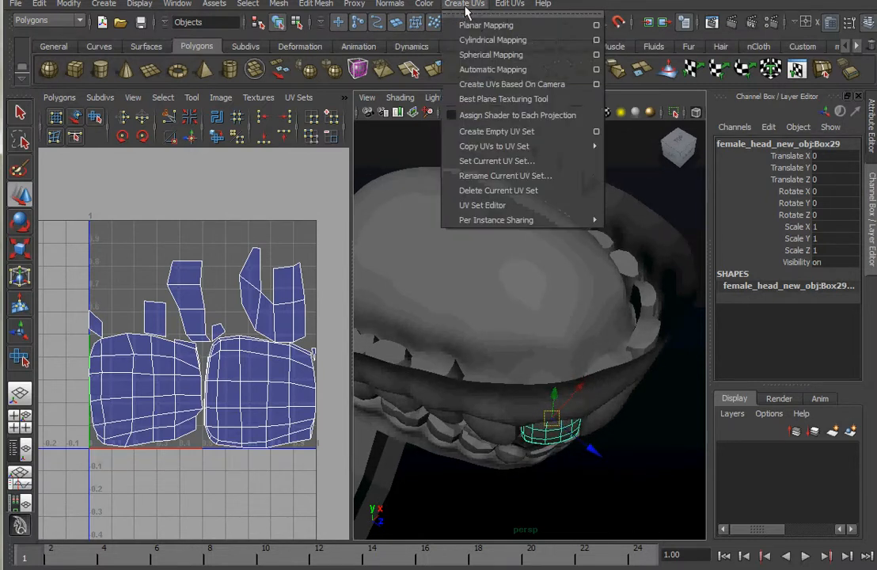
click(596, 25)
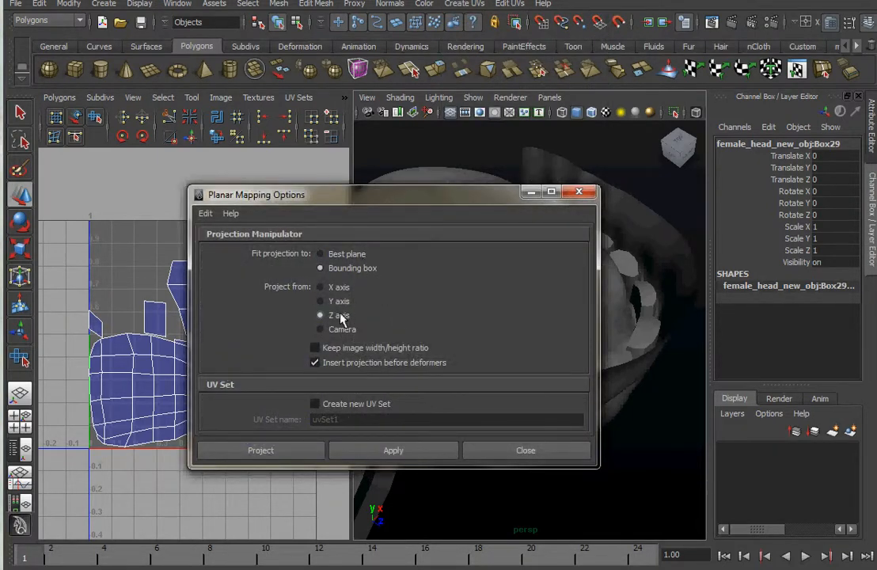
click(321, 254)
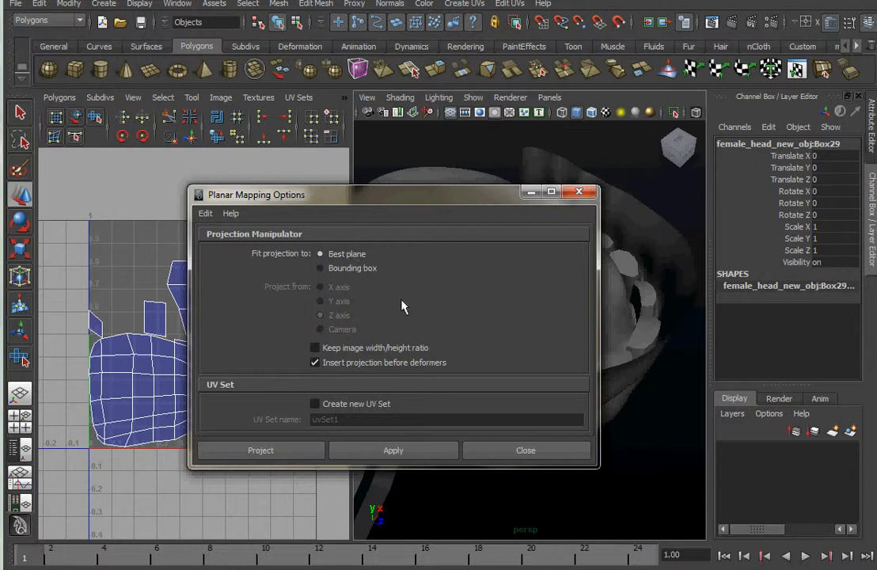
click(348, 269)
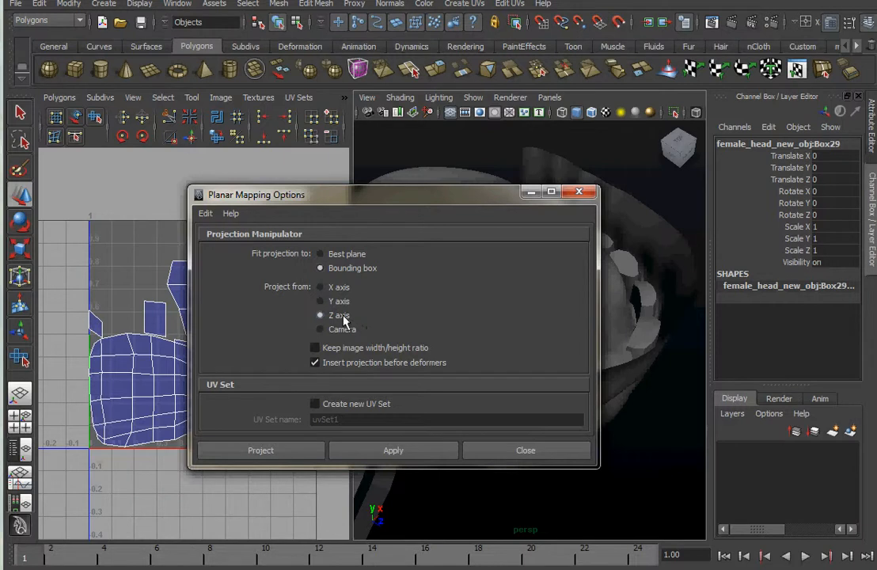
click(340, 302)
click(347, 255)
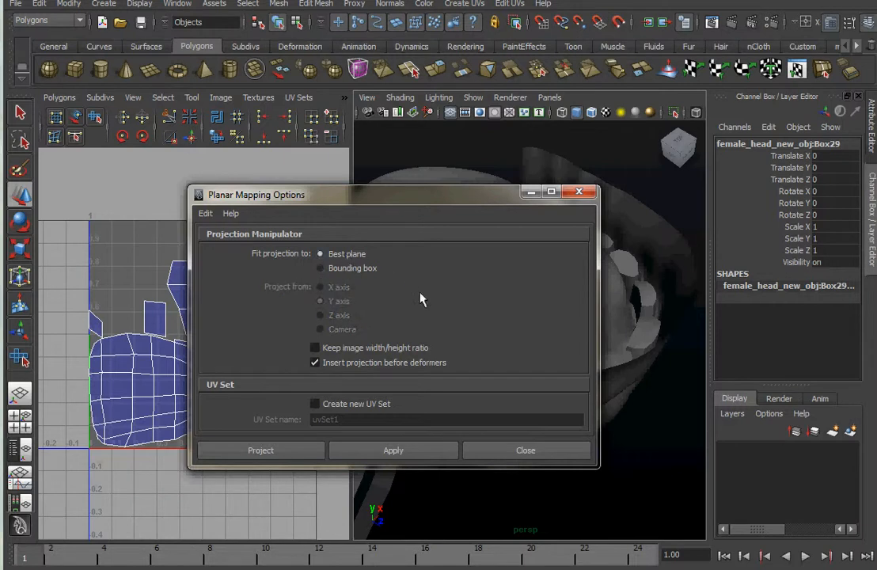
click(353, 270)
click(345, 254)
click(353, 269)
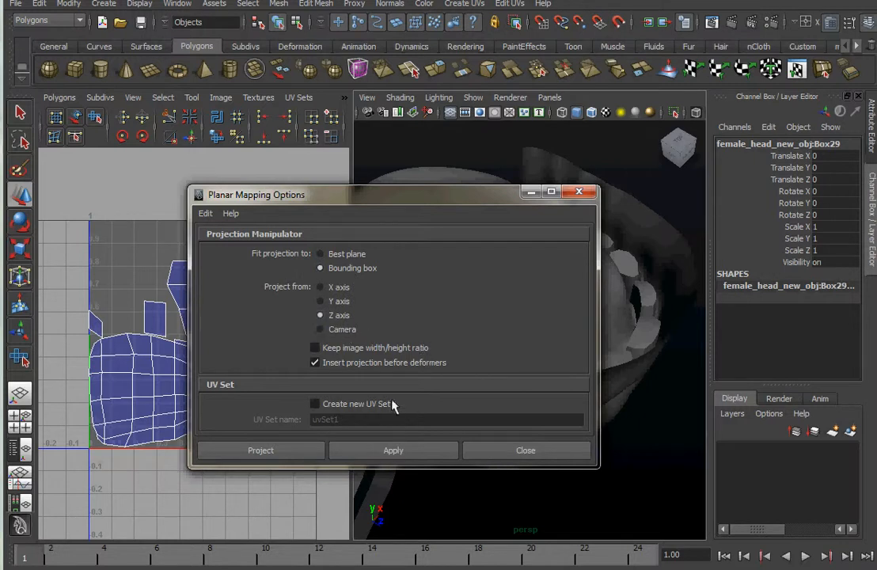
click(399, 453)
click(473, 450)
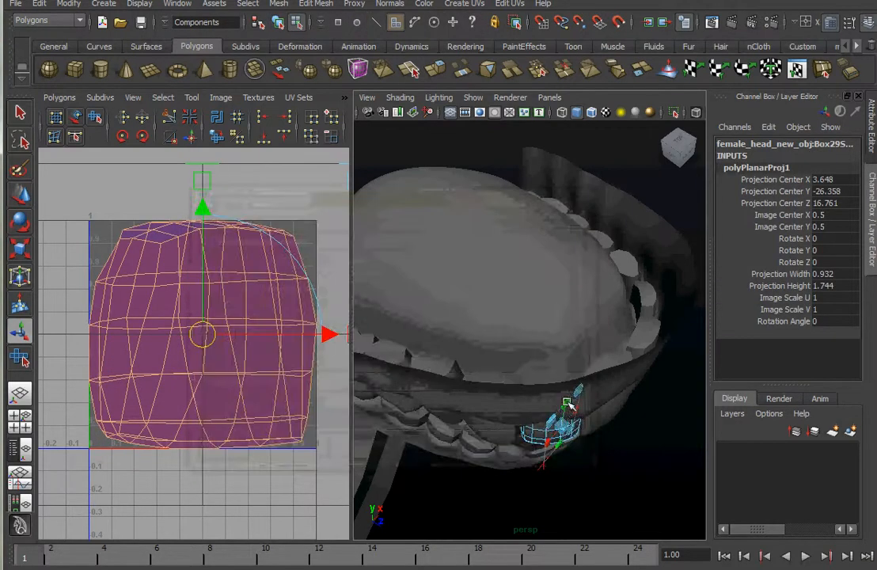
Rotate the tooth's planar projection about the Y axis to about -44 degrees so it lines up with the tooth's face
alt+drag(570, 404, 604, 384)
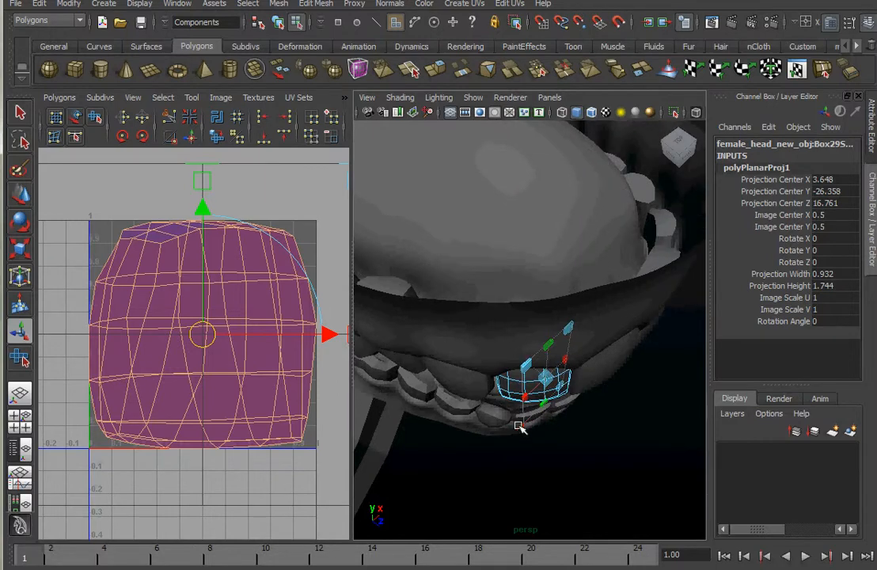
alt+drag(520, 432, 590, 393)
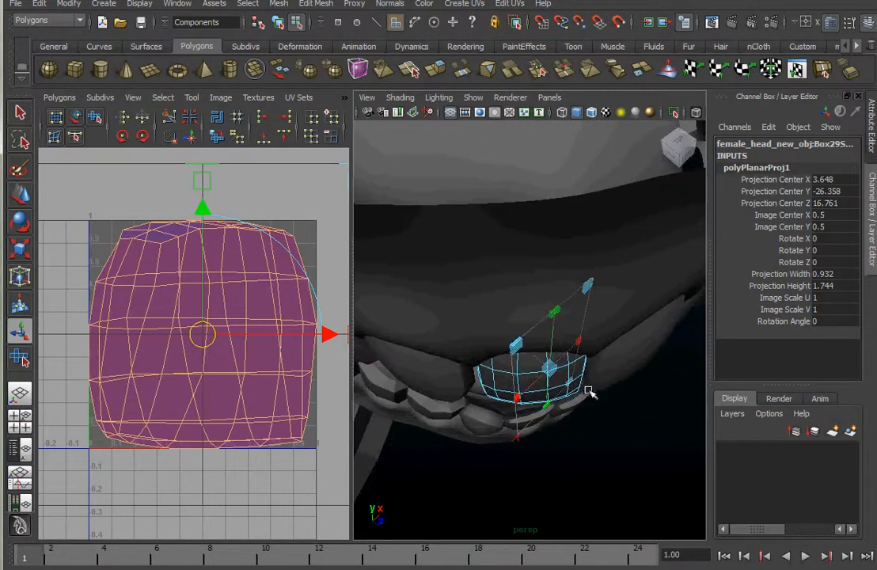
click(513, 438)
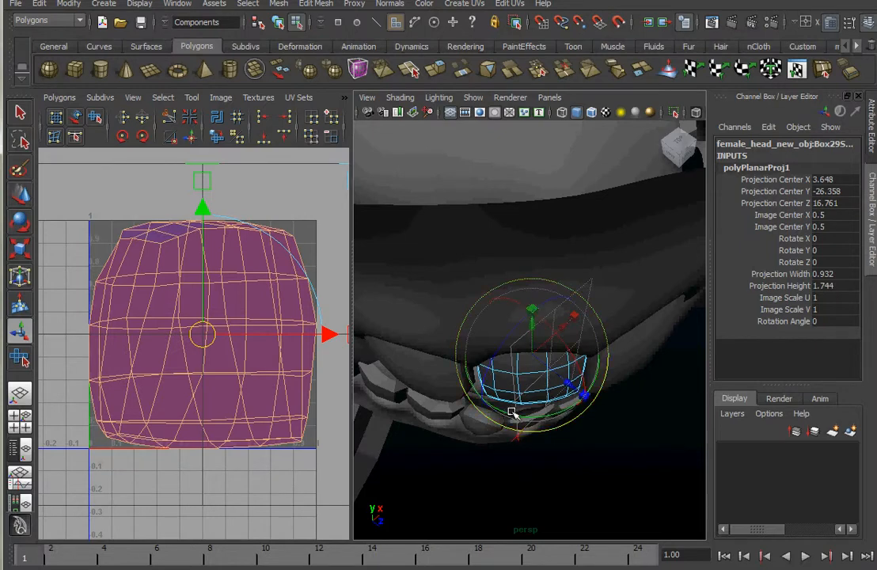
drag(511, 412, 489, 413)
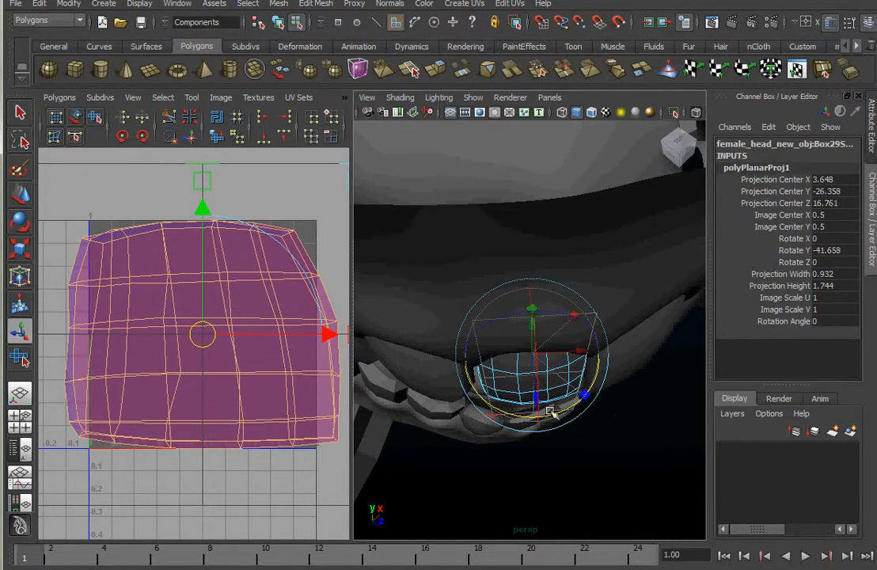
drag(594, 389, 574, 476)
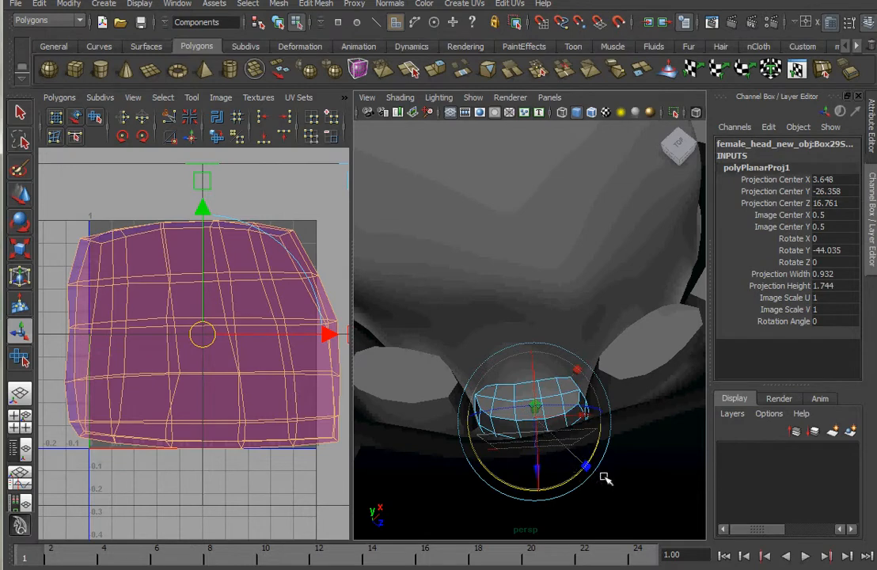
alt+drag(633, 476, 541, 398)
alt+middle_drag(541, 399, 473, 445)
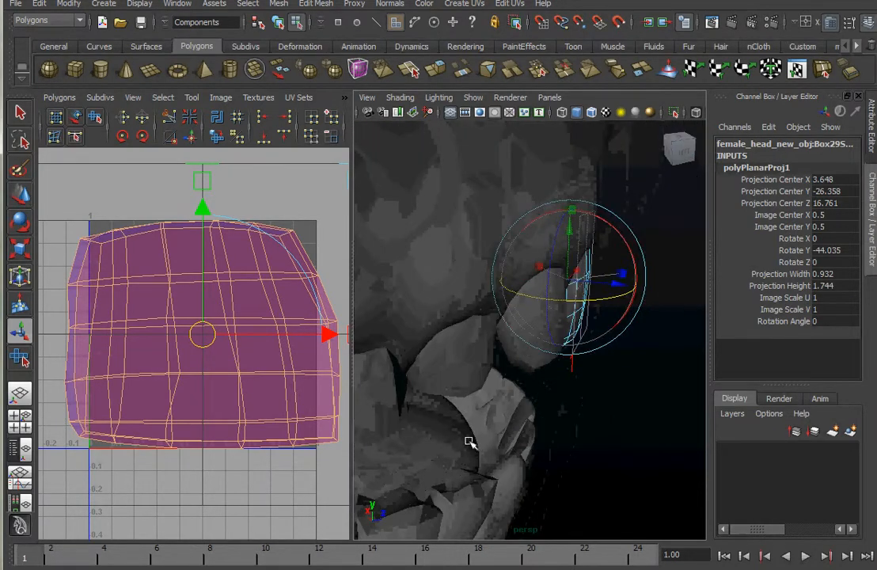
Leave the projection manipulator, then set the tooth to edge selection and display the model in wireframe
scroll(198, 397, down, 4)
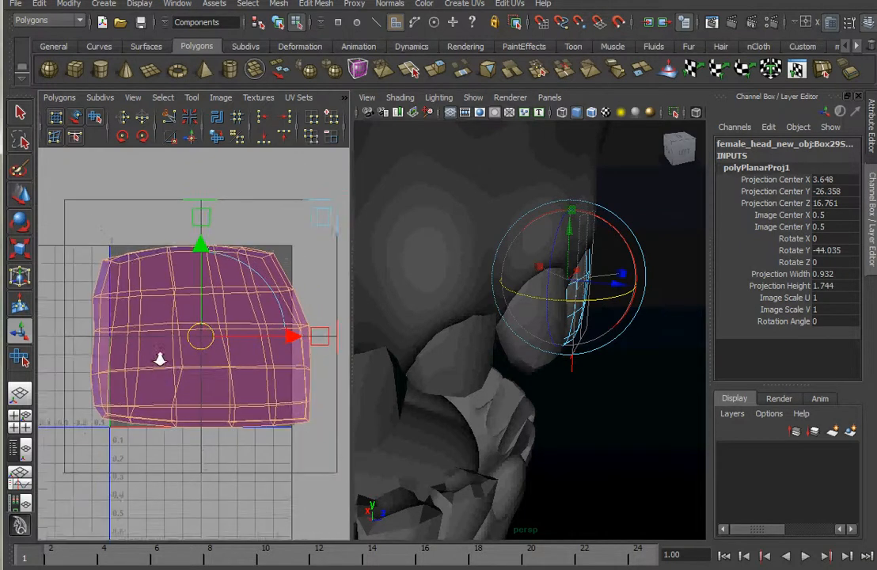
right_drag(233, 314, 269, 311)
click(336, 346)
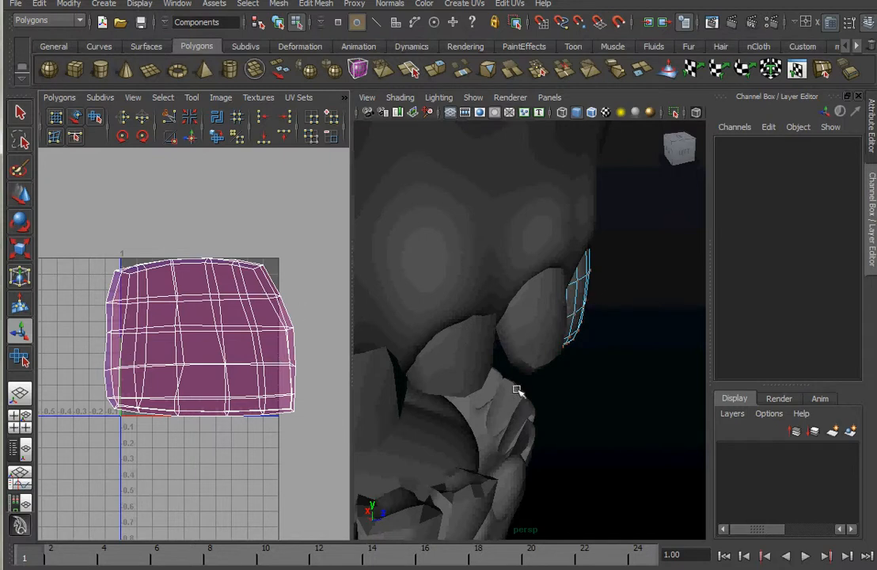
right_drag(558, 323, 575, 267)
click(580, 305)
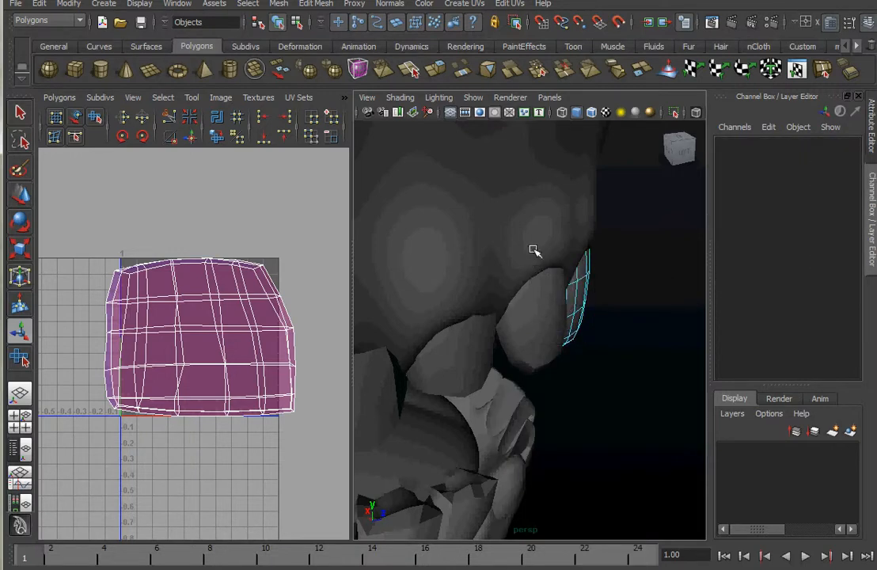
key(4)
Select the row of edges running across the tooth's upper rim as the start of a UV seam
mouse_move(529, 273)
alt+mouse_down()
mouse_move(562, 307)
mouse_move(648, 310)
mouse_move(690, 276)
mouse_move(593, 306)
mouse_move(549, 363)
mouse_move(546, 343)
alt+mouse_up()
alt+right_drag(546, 343, 585, 328)
alt+middle_drag(585, 329, 576, 390)
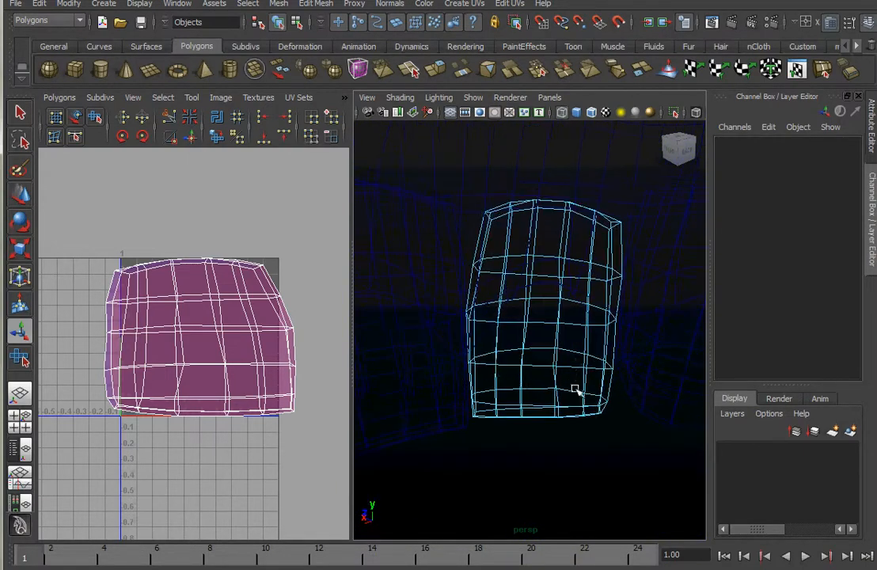
alt+drag(576, 390, 547, 317)
alt+middle_drag(547, 317, 537, 369)
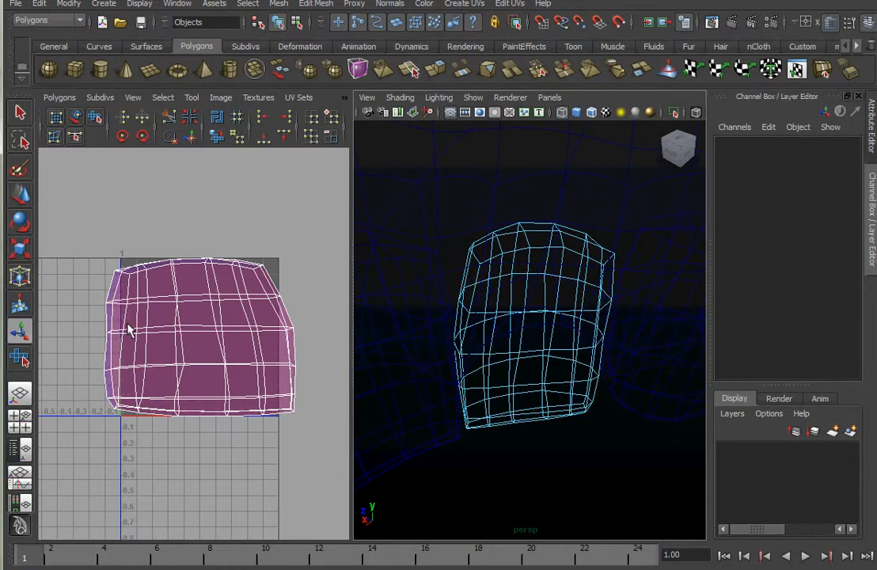
alt+drag(582, 273, 562, 372)
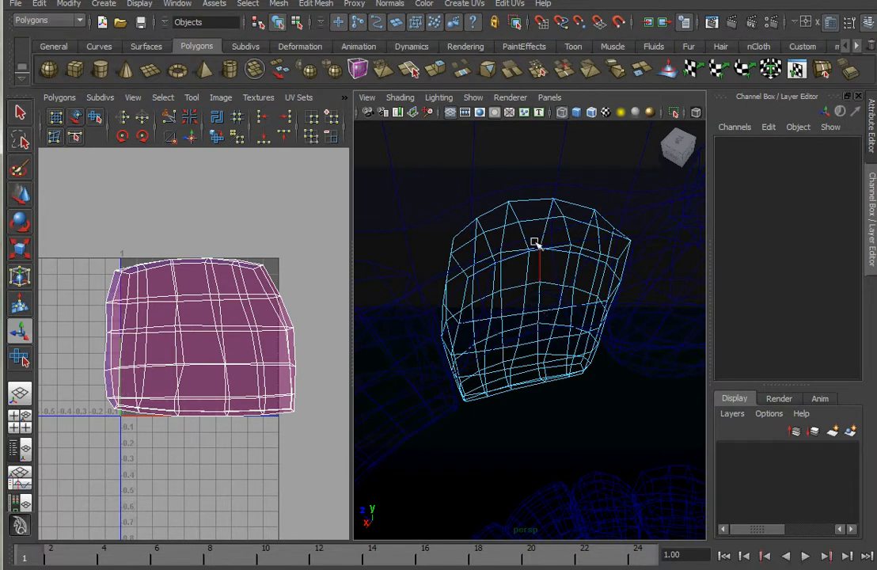
click(546, 222)
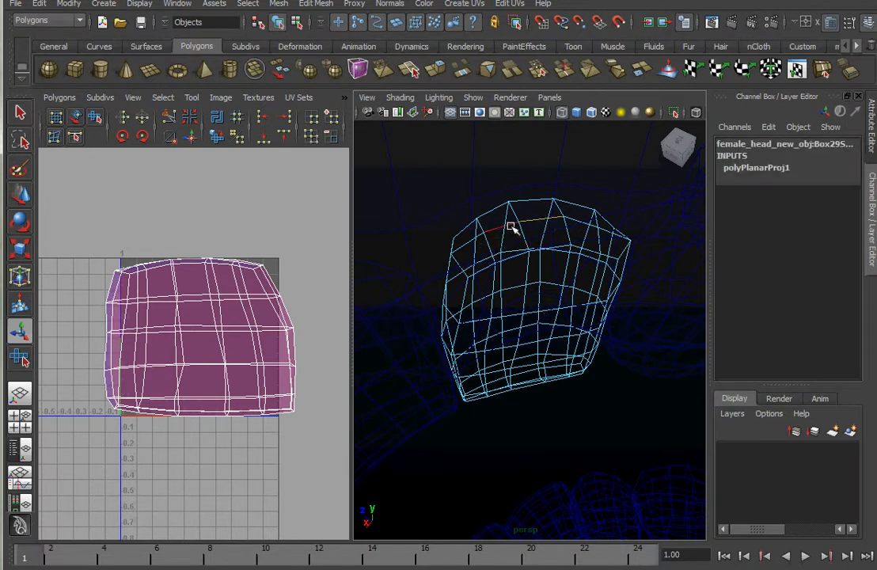
shift+click(472, 245)
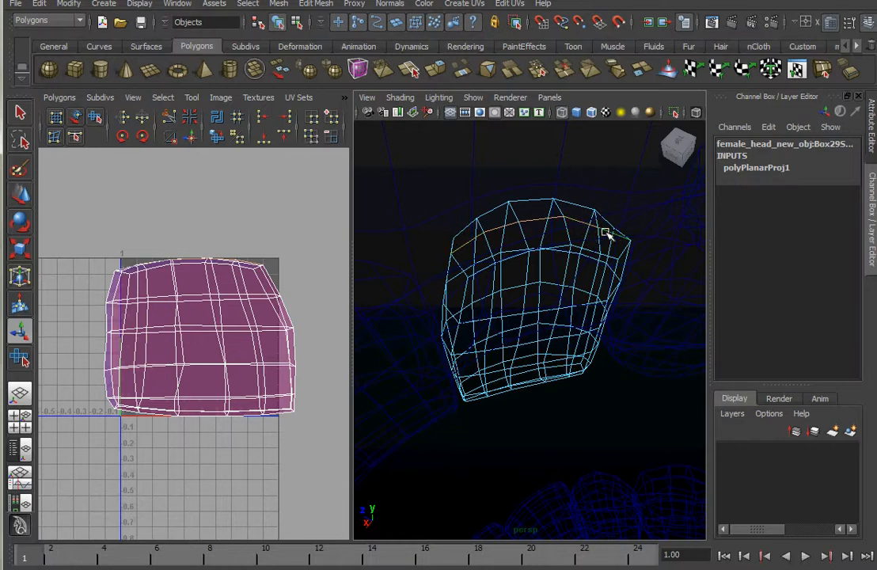
Extend the seam selection with the vertical line of edges running down the tooth from the upper row towards the bottom rim
alt+drag(545, 291, 568, 228)
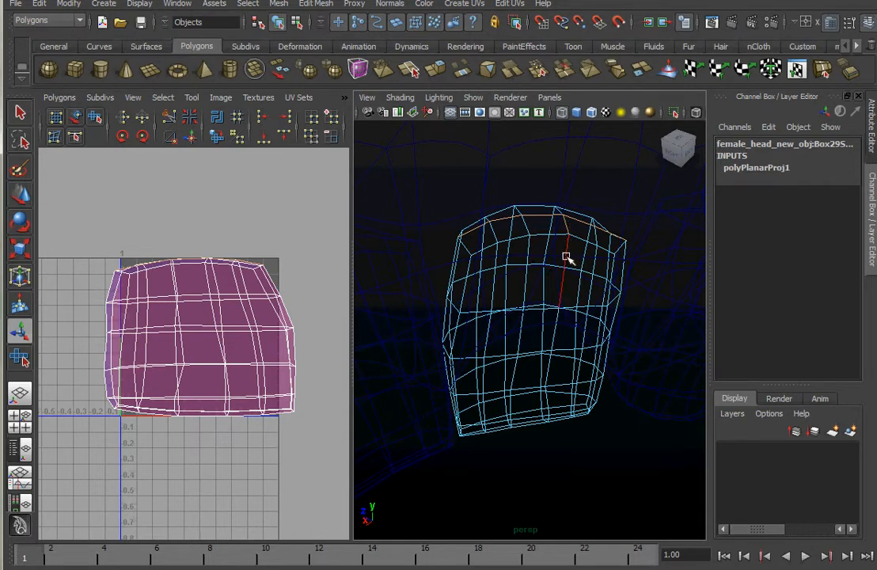
shift+click(567, 257)
shift+click(556, 327)
alt+right_drag(558, 396, 595, 410)
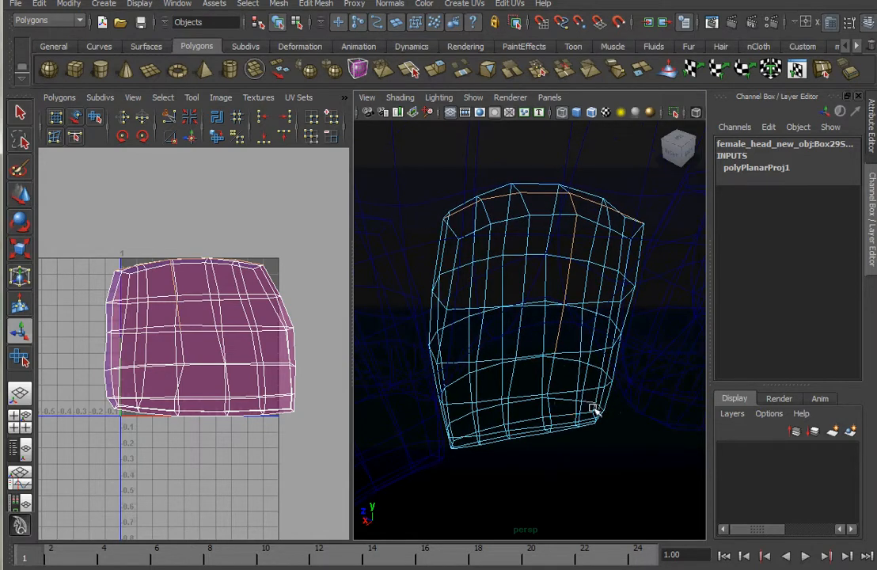
alt+middle_drag(582, 377, 570, 348)
alt+right_drag(582, 372, 625, 372)
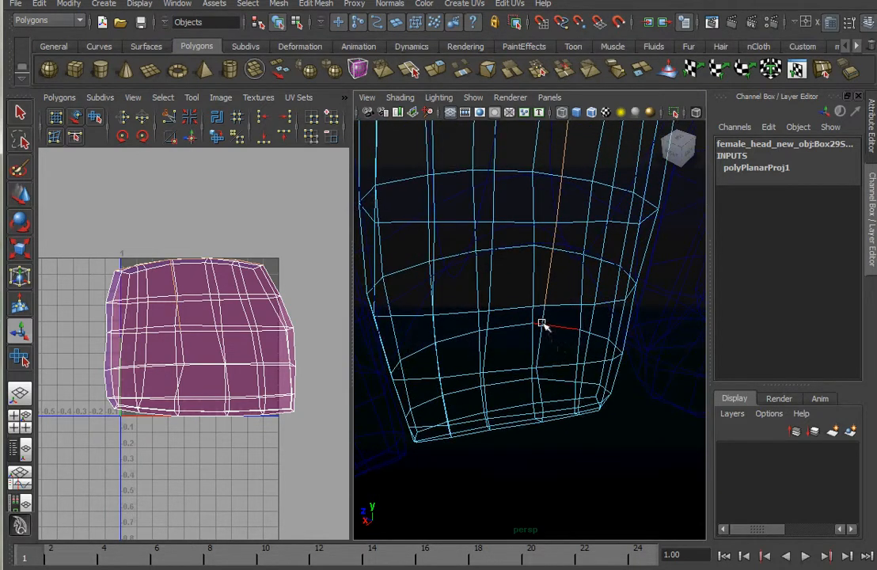
shift+click(543, 325)
alt+drag(541, 393, 518, 419)
alt+middle_drag(518, 419, 542, 273)
alt+right_drag(538, 319, 607, 349)
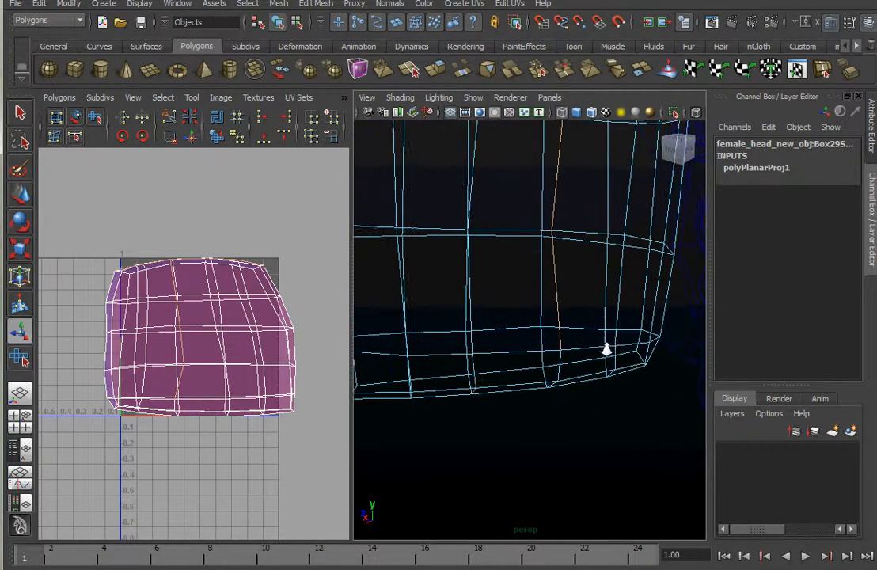
alt+drag(607, 348, 573, 330)
shift+click(560, 409)
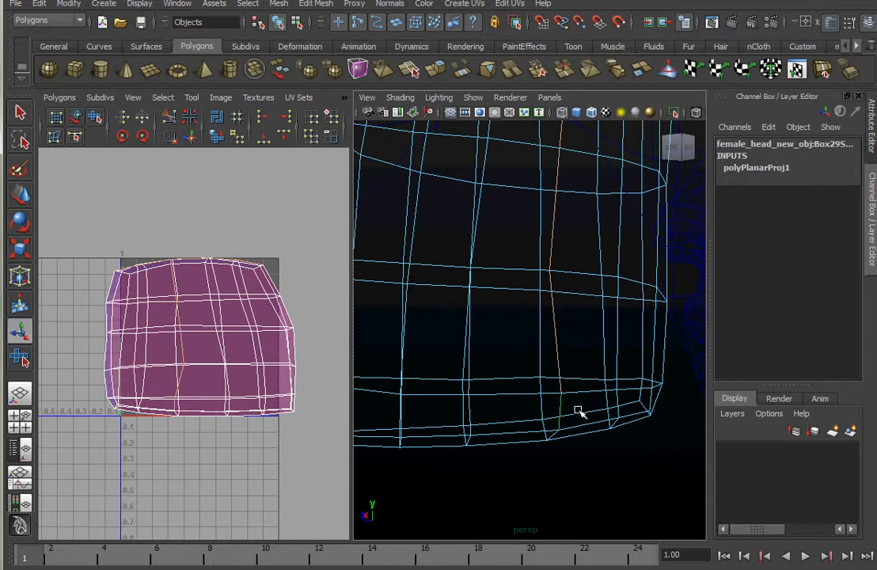
Add the edges along the tooth's bottom rim to the seam selection, out to both corners
alt+right_drag(578, 411, 592, 419)
alt+middle_drag(593, 419, 581, 309)
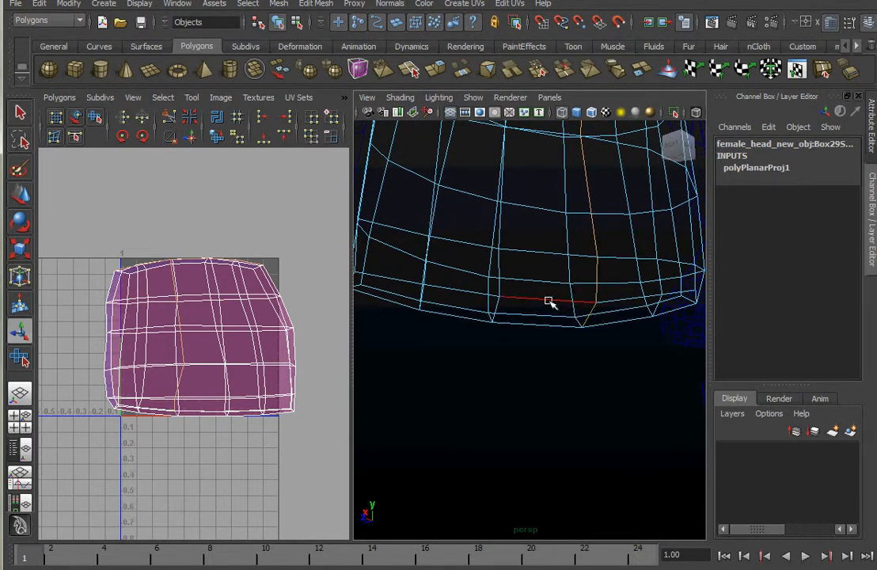
alt+drag(439, 299, 468, 325)
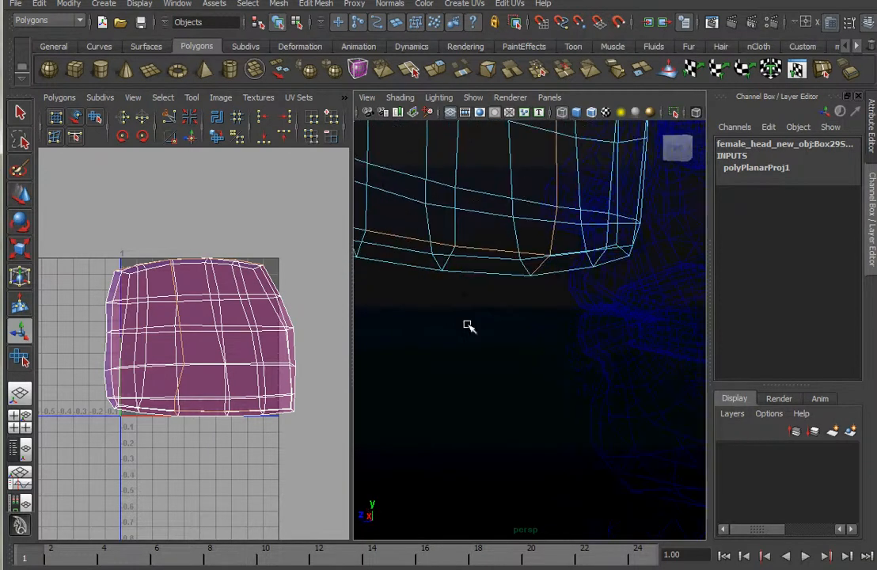
alt+middle_drag(468, 326, 549, 368)
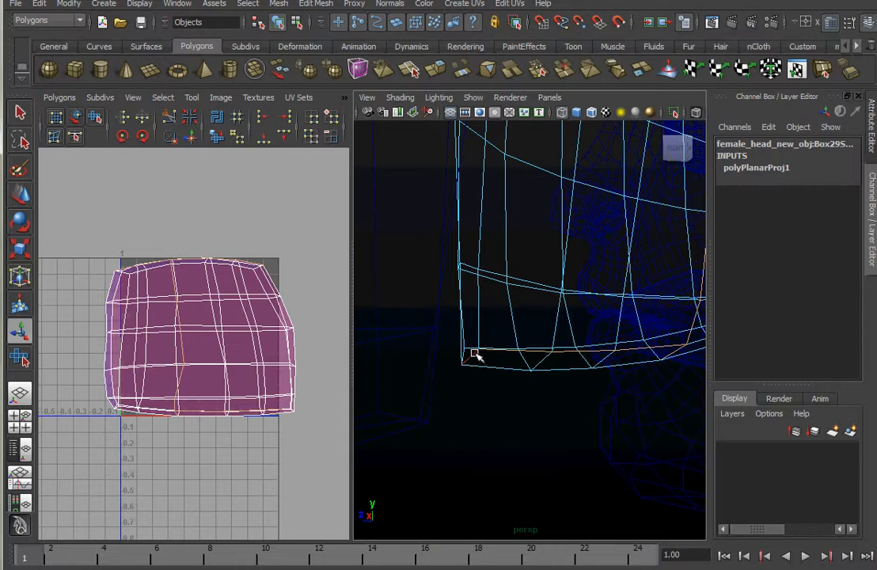
alt+drag(609, 370, 552, 377)
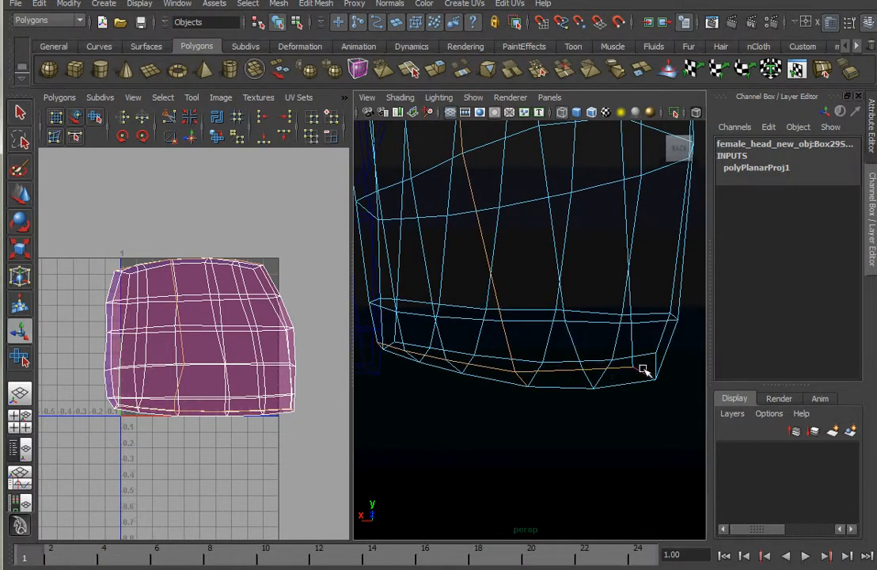
alt+right_drag(649, 388, 492, 339)
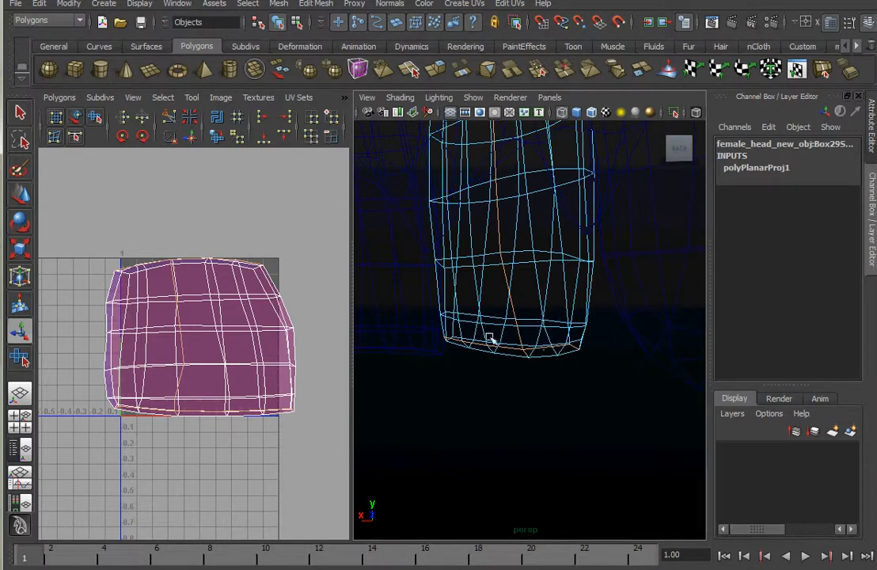
alt+drag(492, 339, 574, 359)
alt+right_drag(573, 359, 482, 296)
alt+middle_drag(482, 296, 479, 333)
alt+right_drag(479, 333, 584, 358)
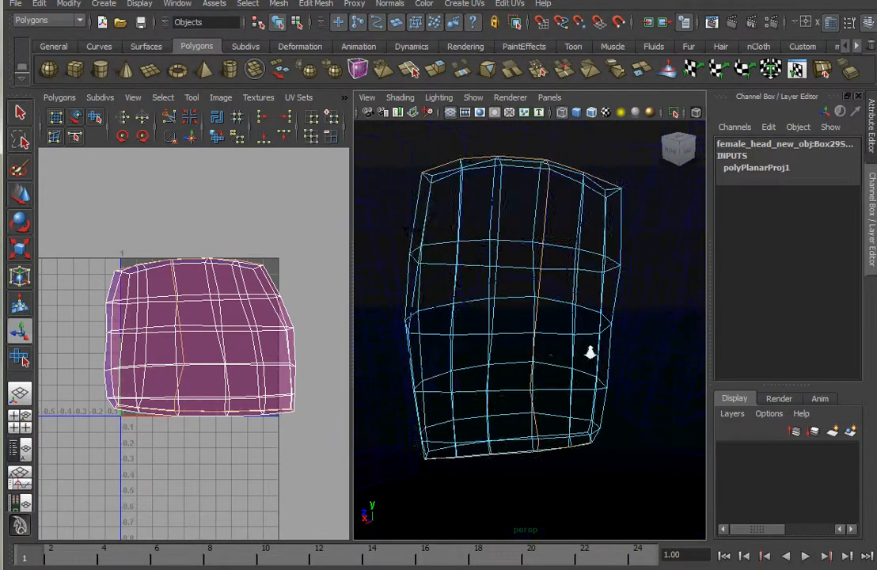
Cut the tooth's UVs along the selected seam edges across the upper rim, down the tooth and along the bottom rim
alt+drag(583, 358, 523, 351)
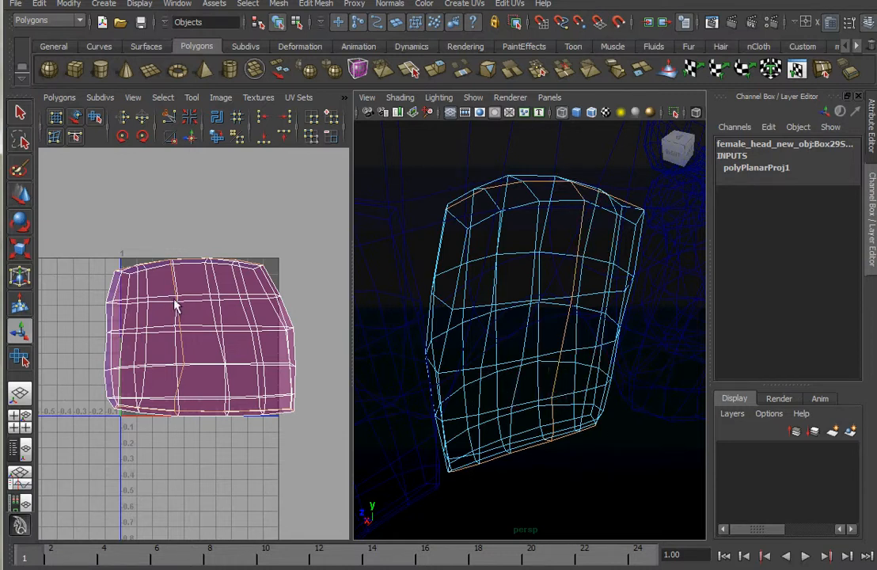
shift+right_drag(177, 299, 119, 294)
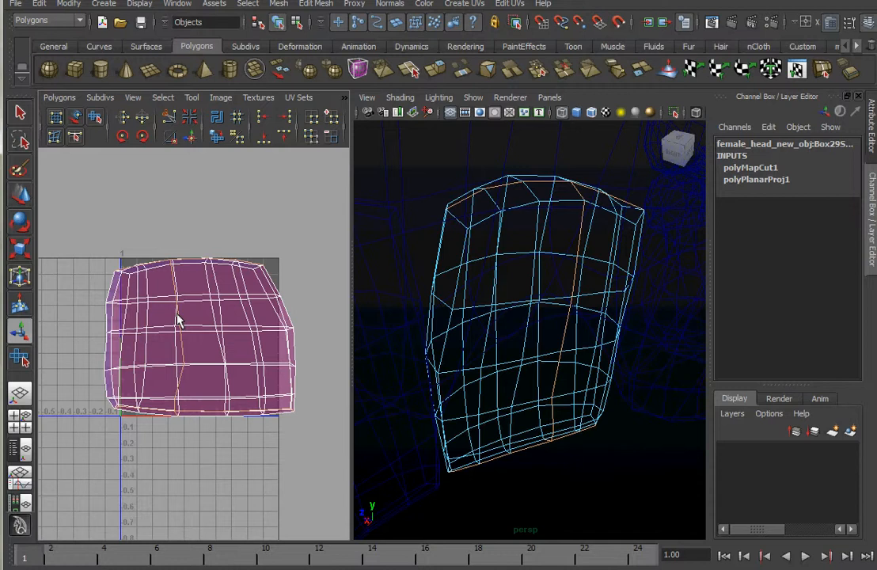
shift+right_drag(177, 319, 127, 320)
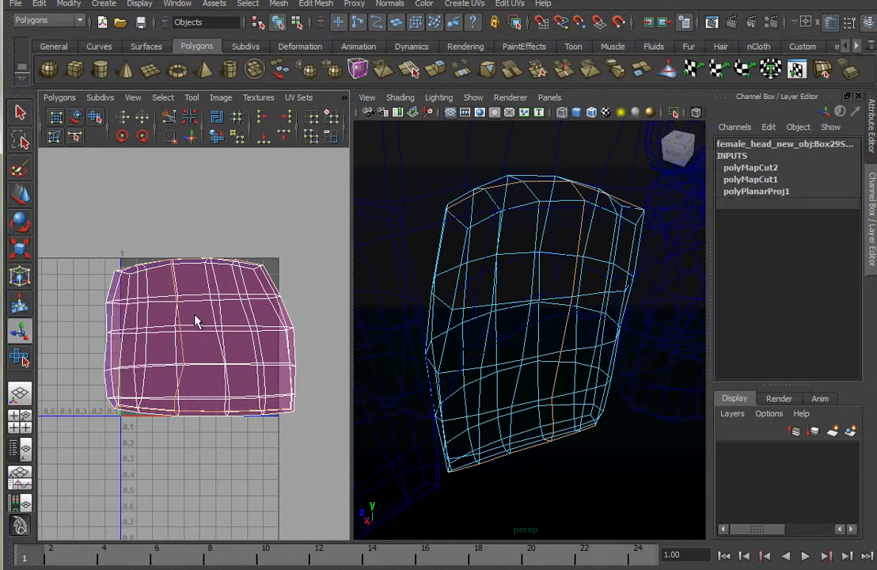
Select all of the tooth's UVs and unfold them into a flat shell with the Smooth UV tool
right_drag(187, 320, 239, 314)
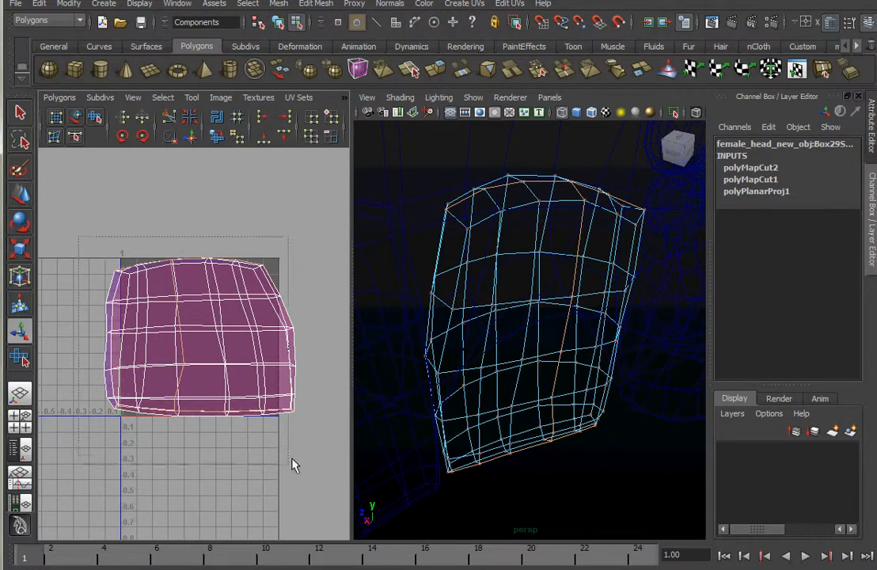
drag(310, 458, 148, 179)
click(94, 119)
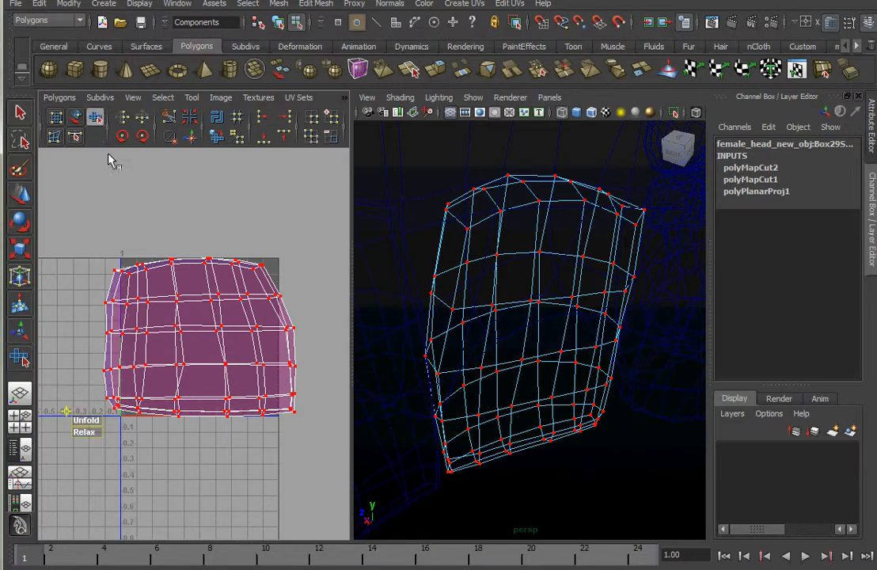
drag(79, 427, 393, 417)
alt+right_drag(250, 363, 220, 372)
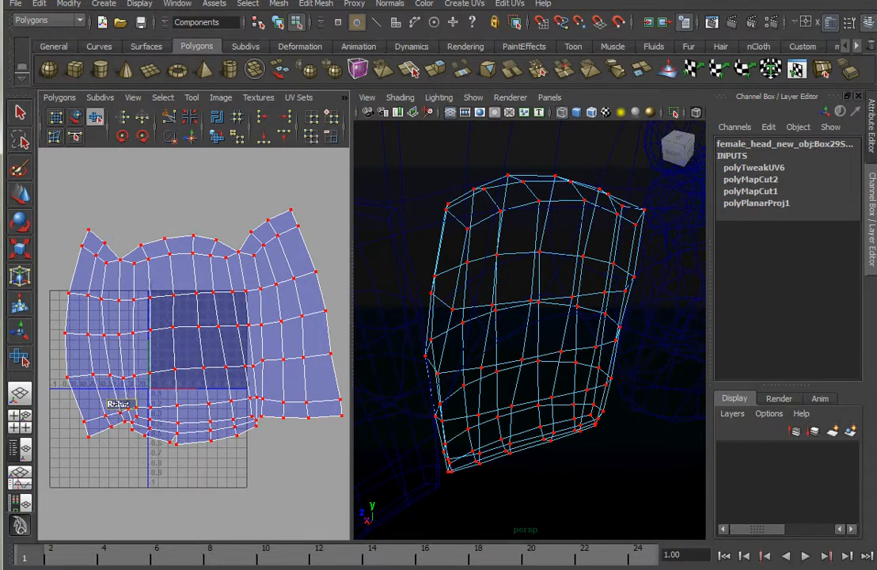
click(114, 404)
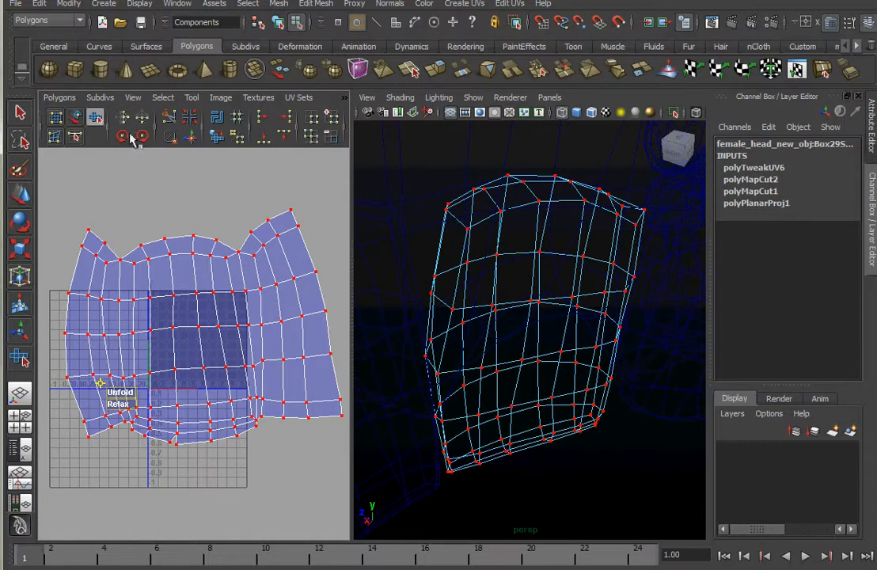
Scale the unfolded tooth shell down uniformly and move it inside the 0 to 1 UV square
key(r)
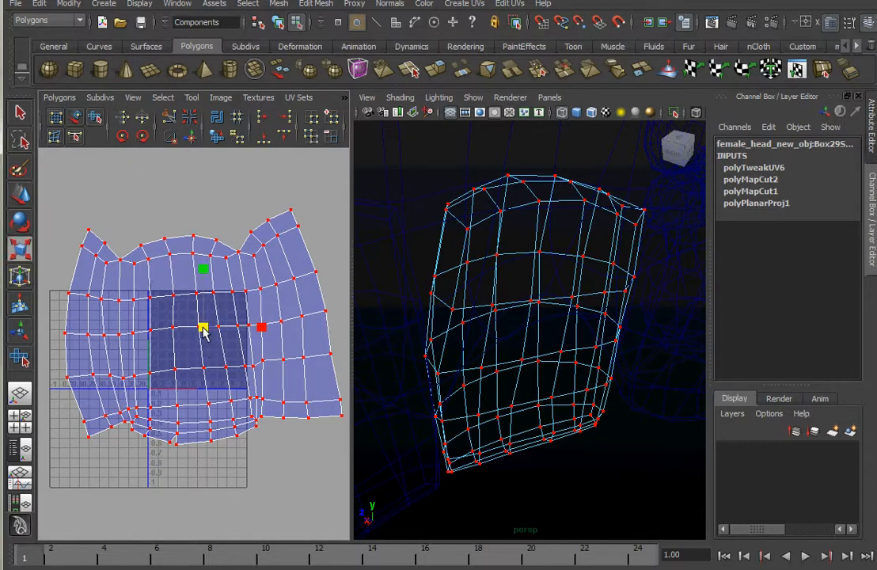
drag(203, 328, 168, 332)
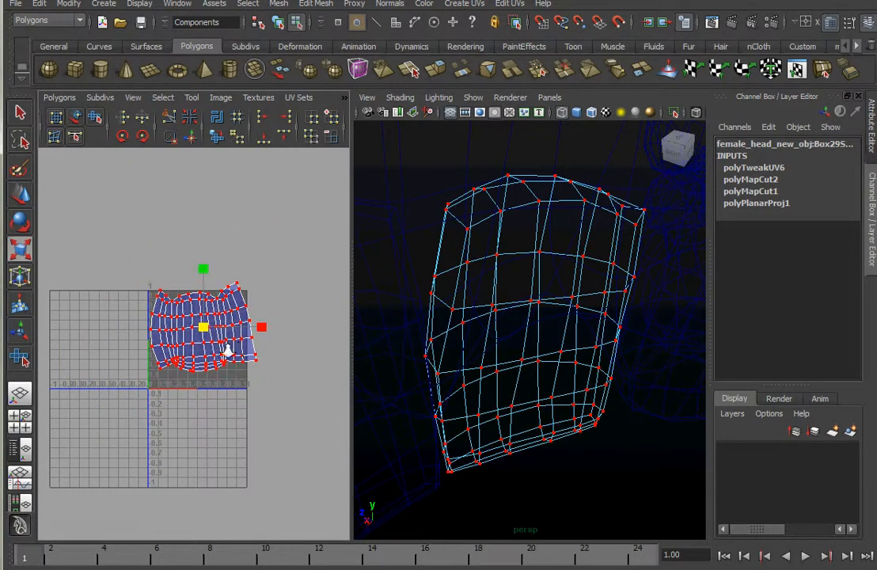
scroll(227, 351, up, 2)
key(w)
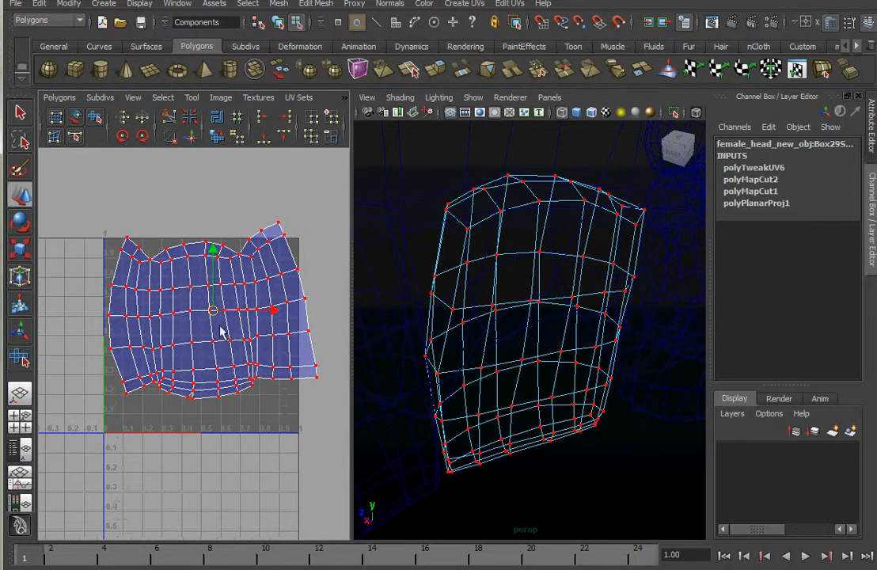
drag(213, 311, 202, 337)
key(r)
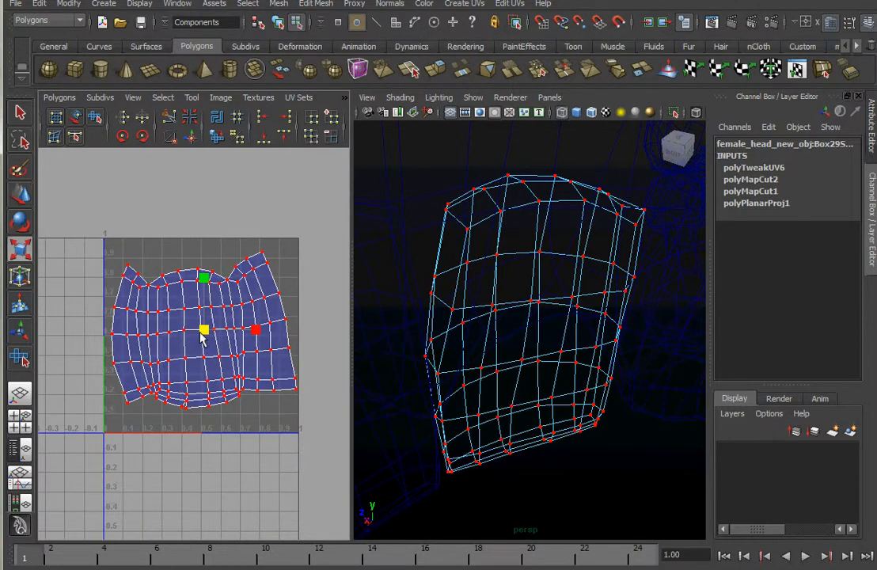
Rotate the tooth shell slightly until it sits upright, and scale it uniformly to span the width of the 0 to 1 UV square
key(e)
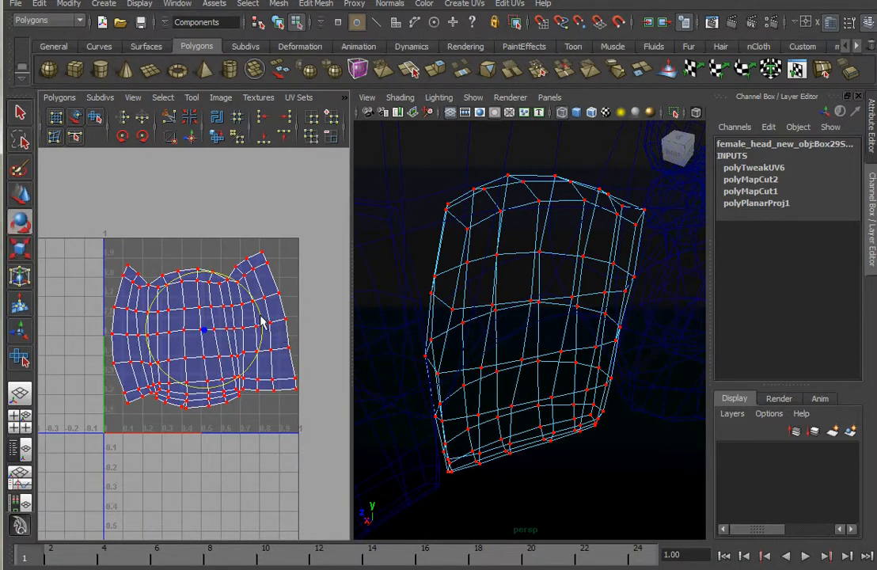
drag(262, 323, 263, 322)
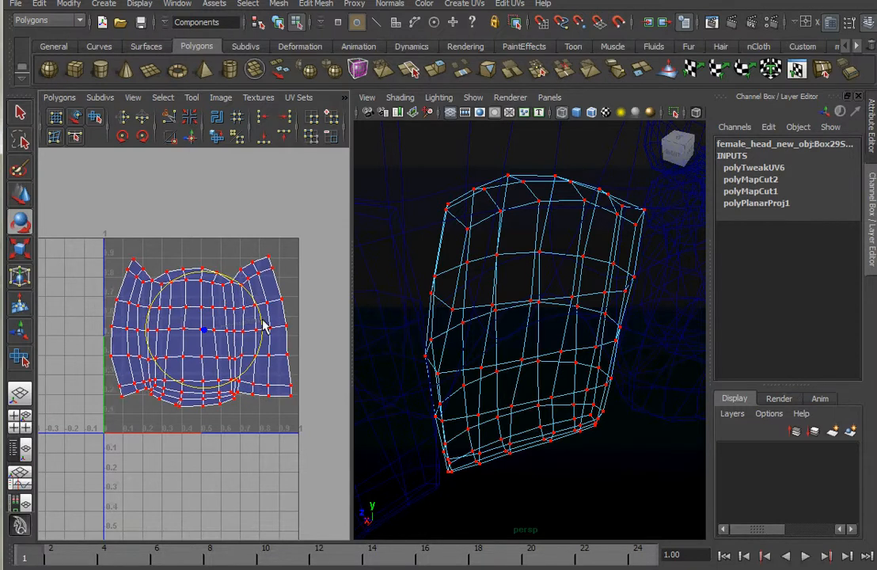
key(r)
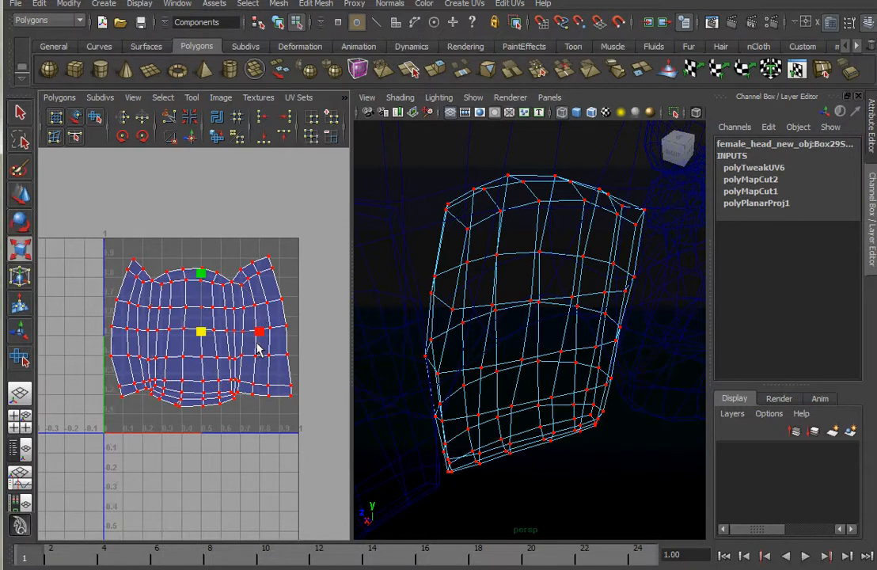
drag(203, 336, 205, 334)
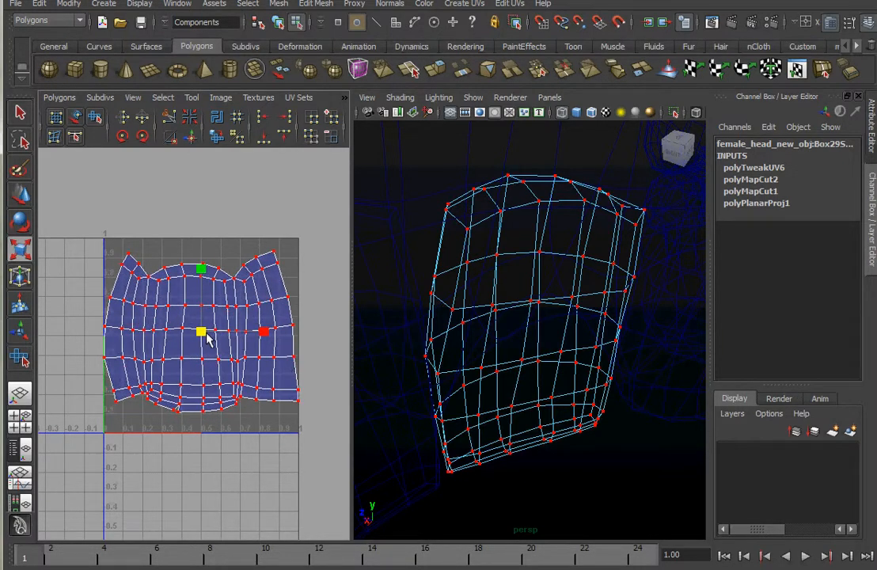
Return the model to shaded display with the full set of teeth in view
alt+right_drag(558, 368, 434, 346)
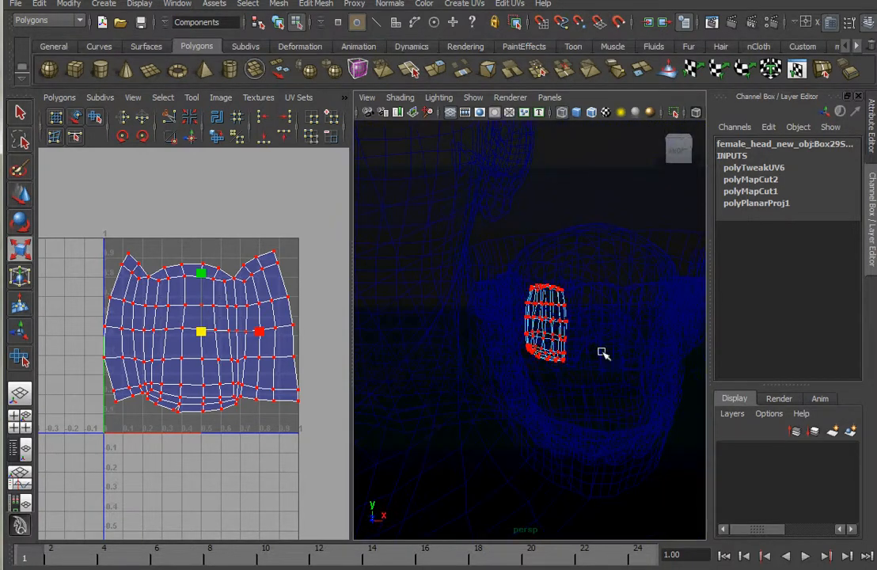
key(5)
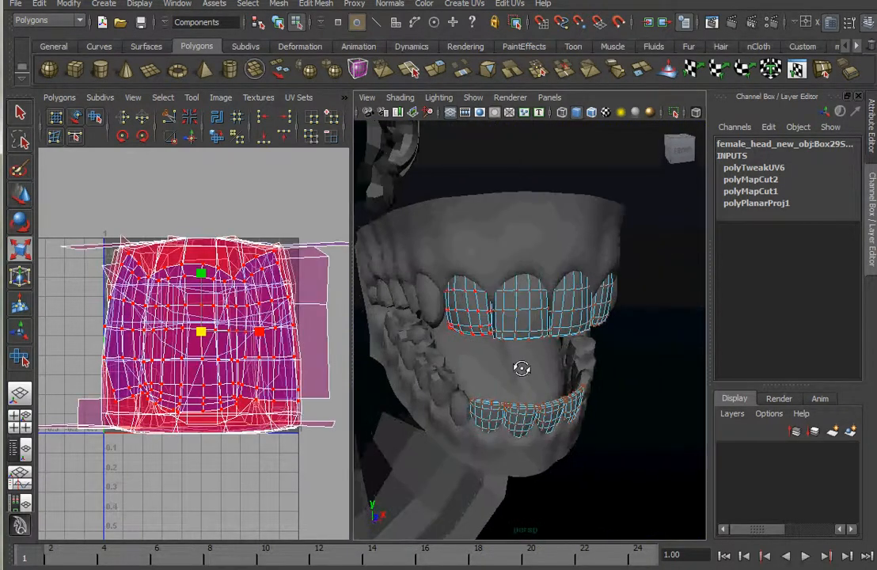